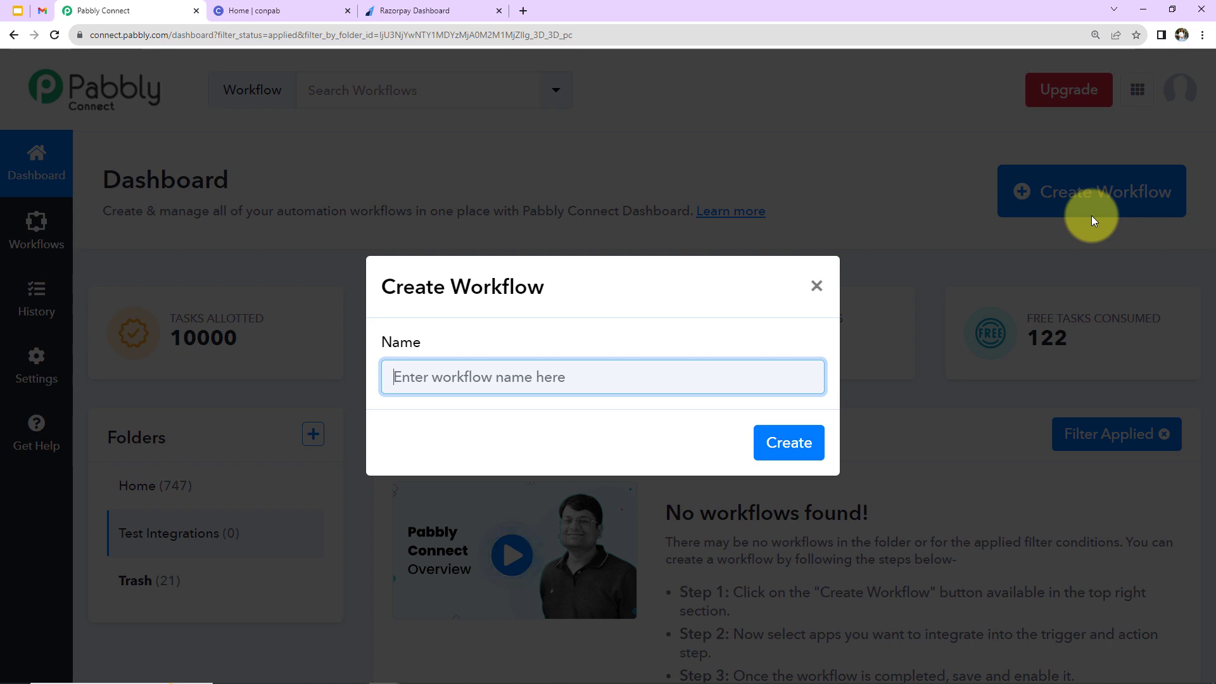
Create a workflow named 'How to Invite Circle Member for Razorpay Payment' and collapse its trigger step.
type("How to Invite Circle Member for Razorpay Payment")
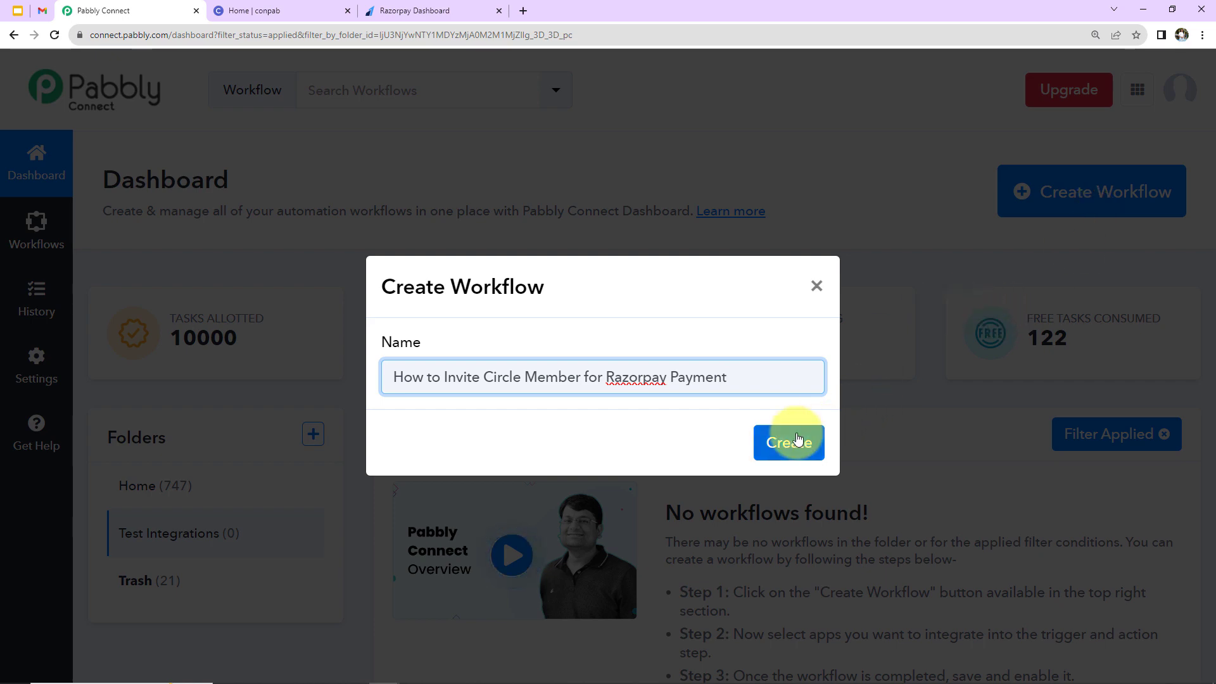
left_click(793, 441)
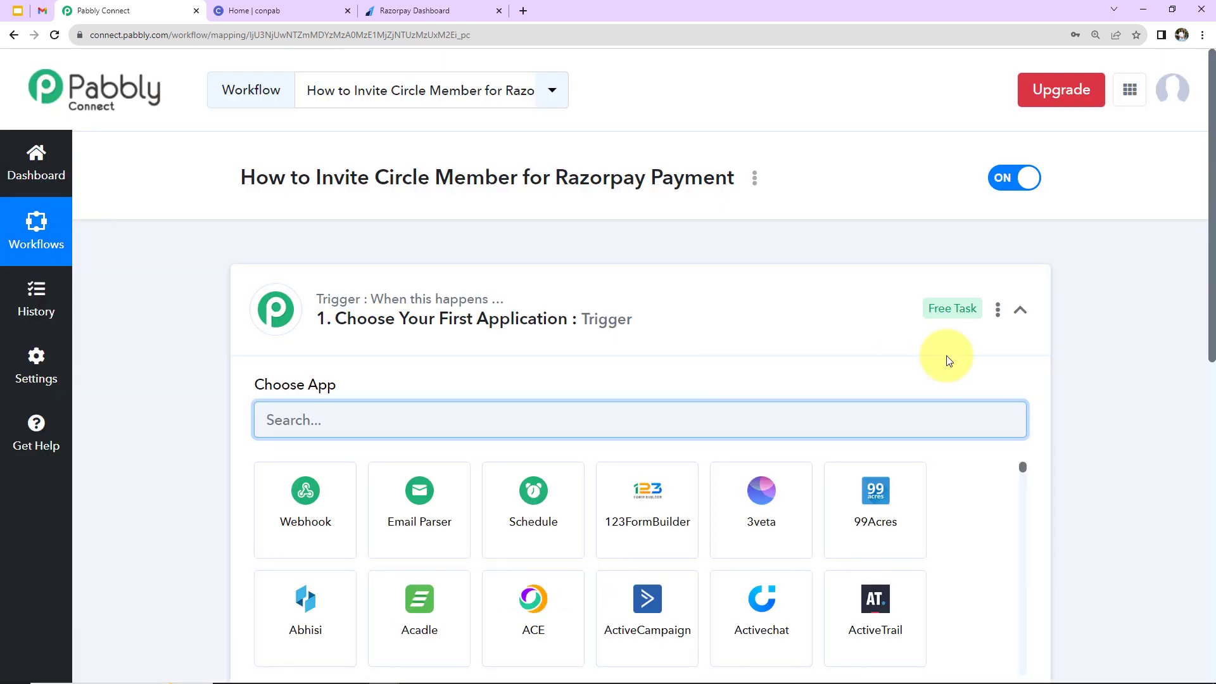
left_click(1019, 309)
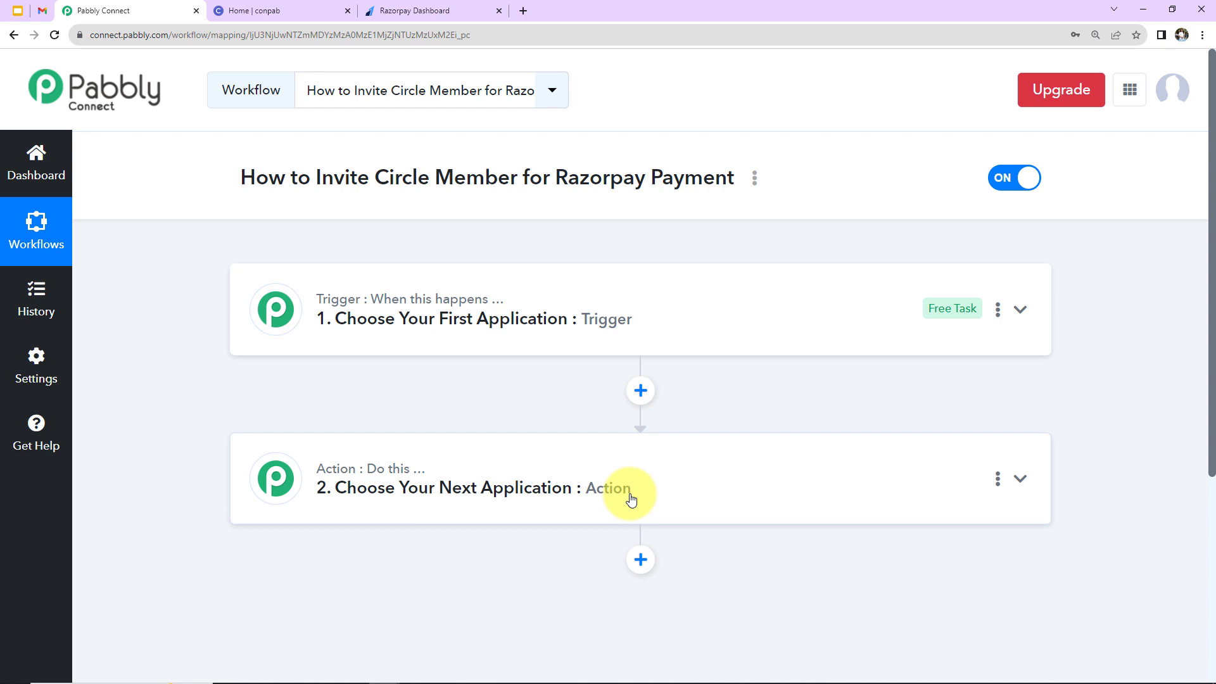
Set the trigger app to Razorpay with the Payment Captured event.
left_click(668, 315)
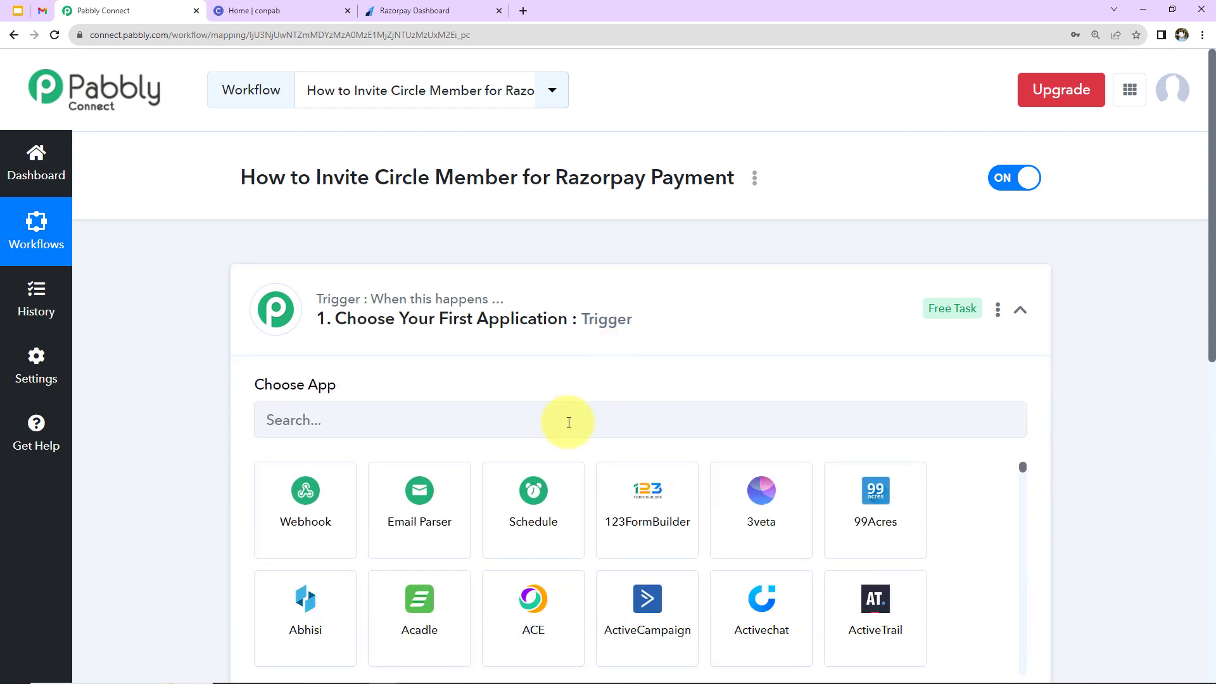
left_click(545, 422)
type("razor")
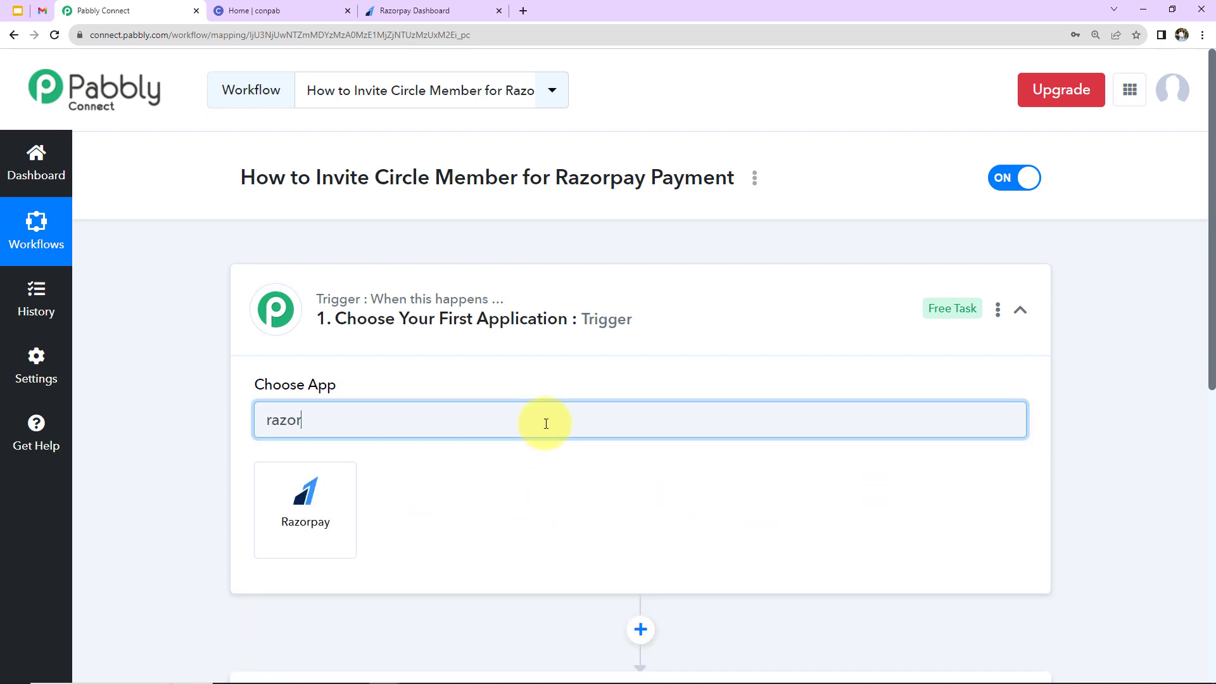
left_click(323, 530)
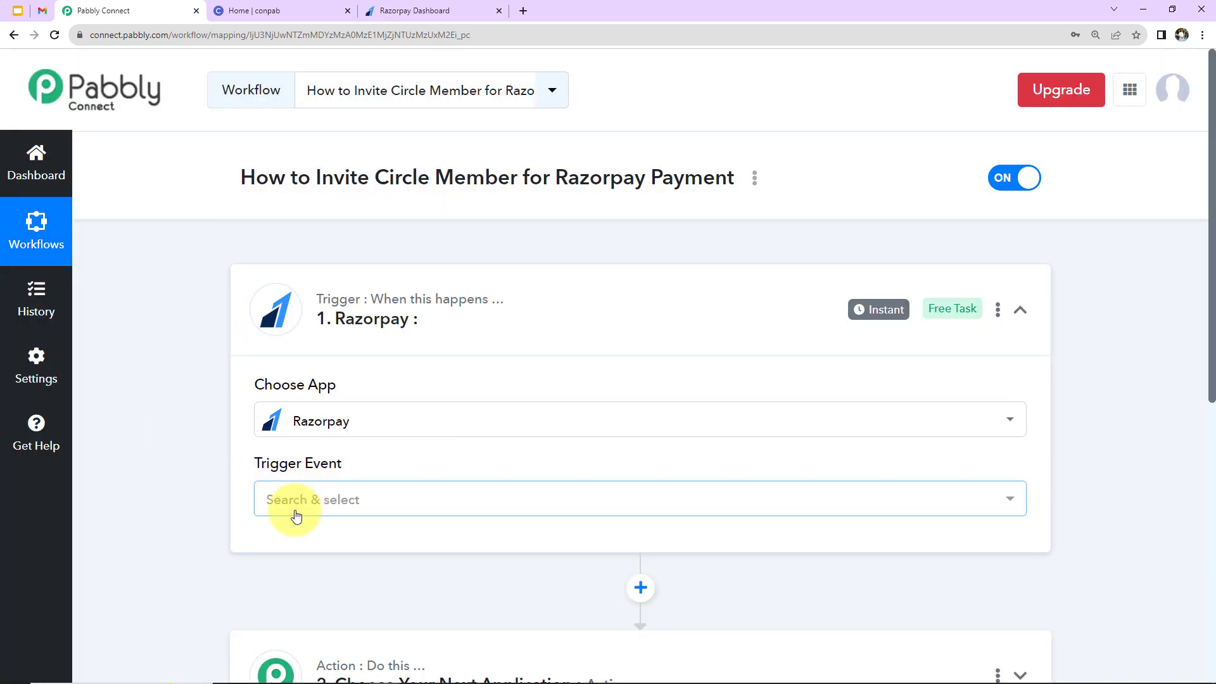
left_click(293, 503)
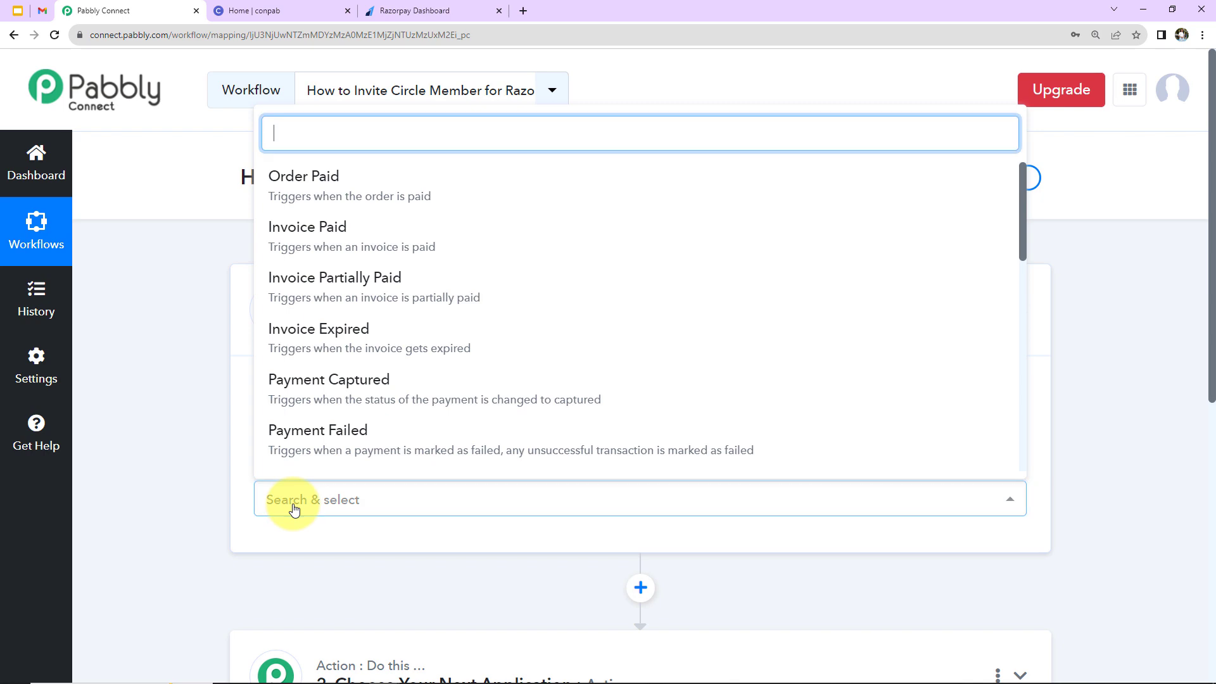
left_click(326, 383)
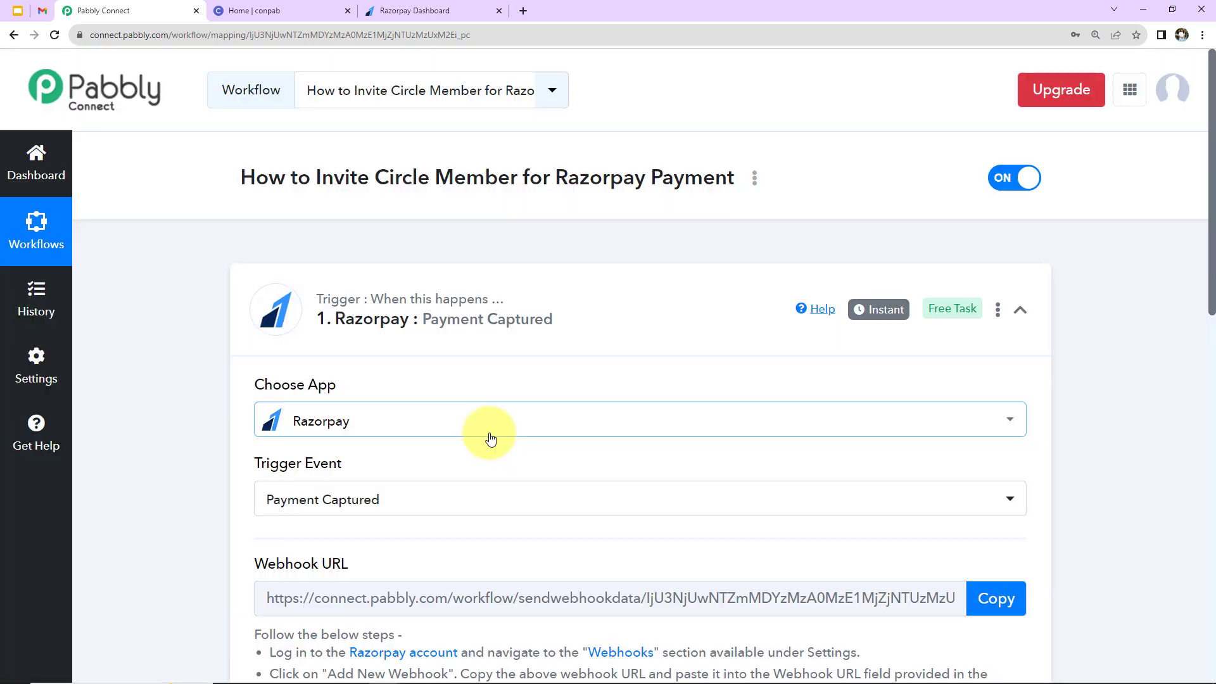
Copy the trigger's webhook URL for use in the Razorpay dashboard.
scroll(494, 437, "down", 5)
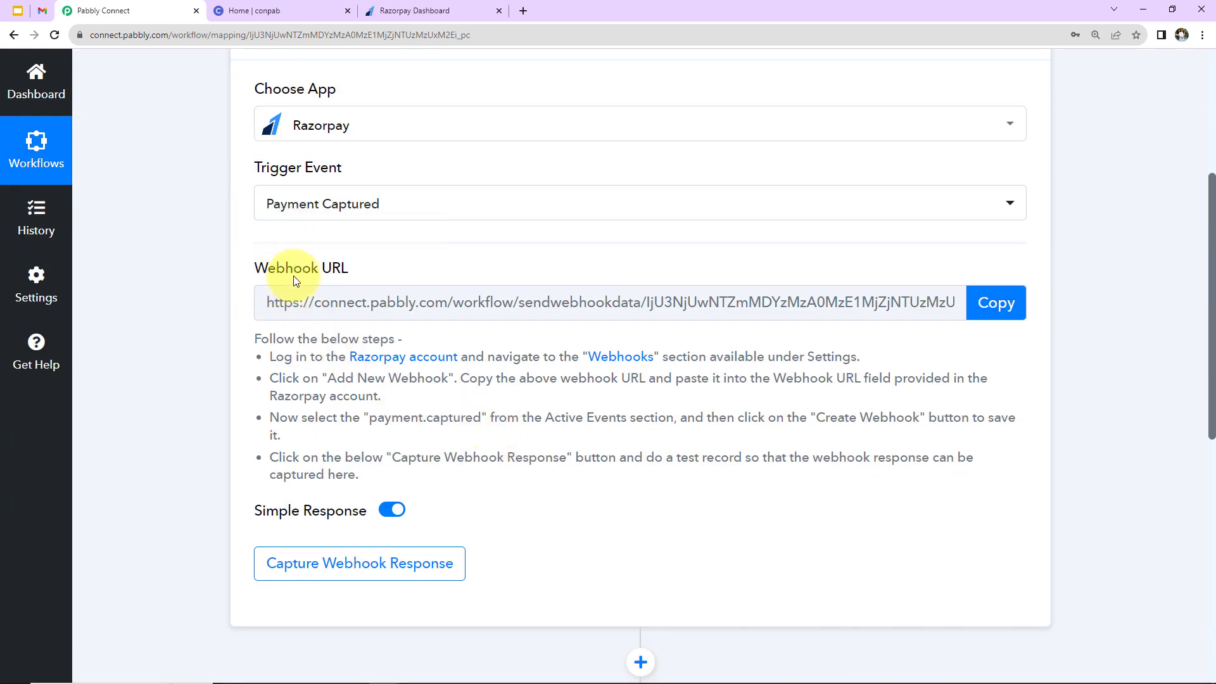
mouse_move(342, 282)
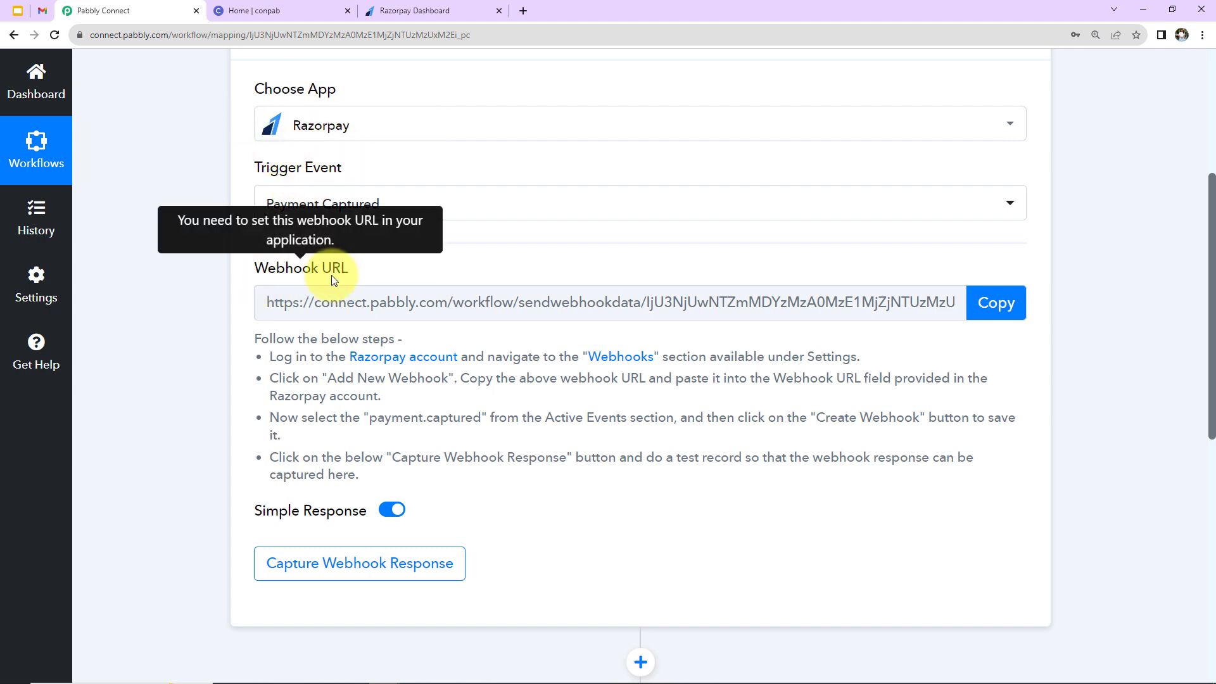
left_click(996, 303)
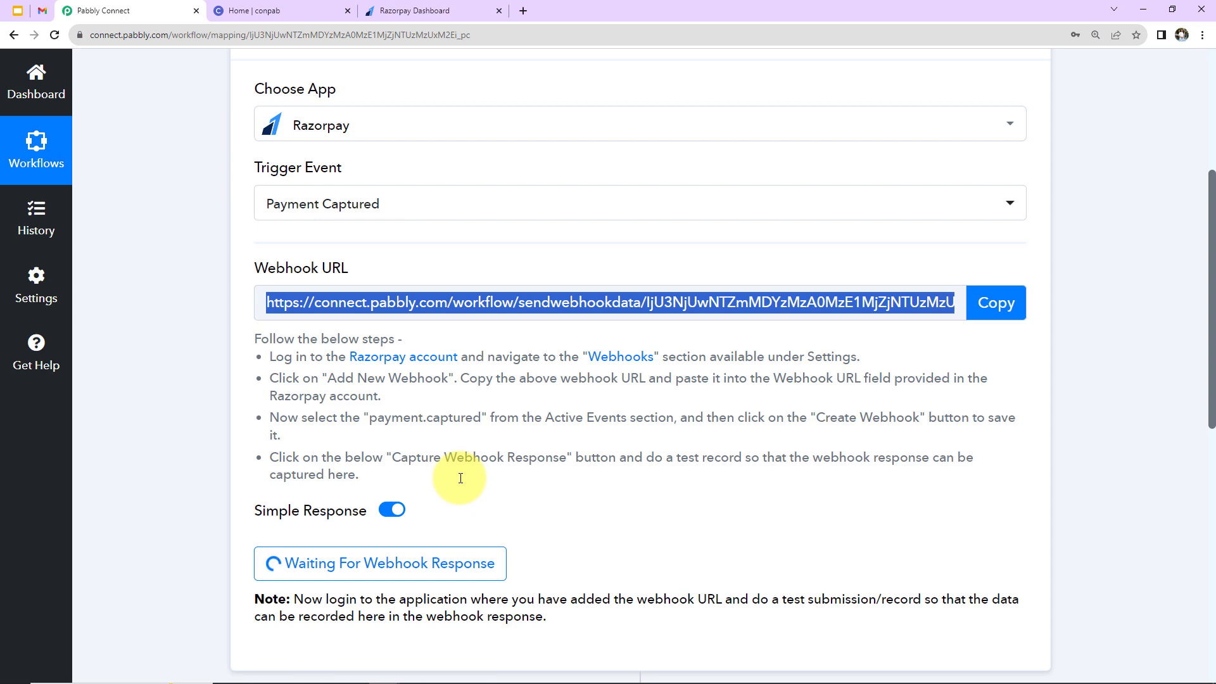
left_click(428, 11)
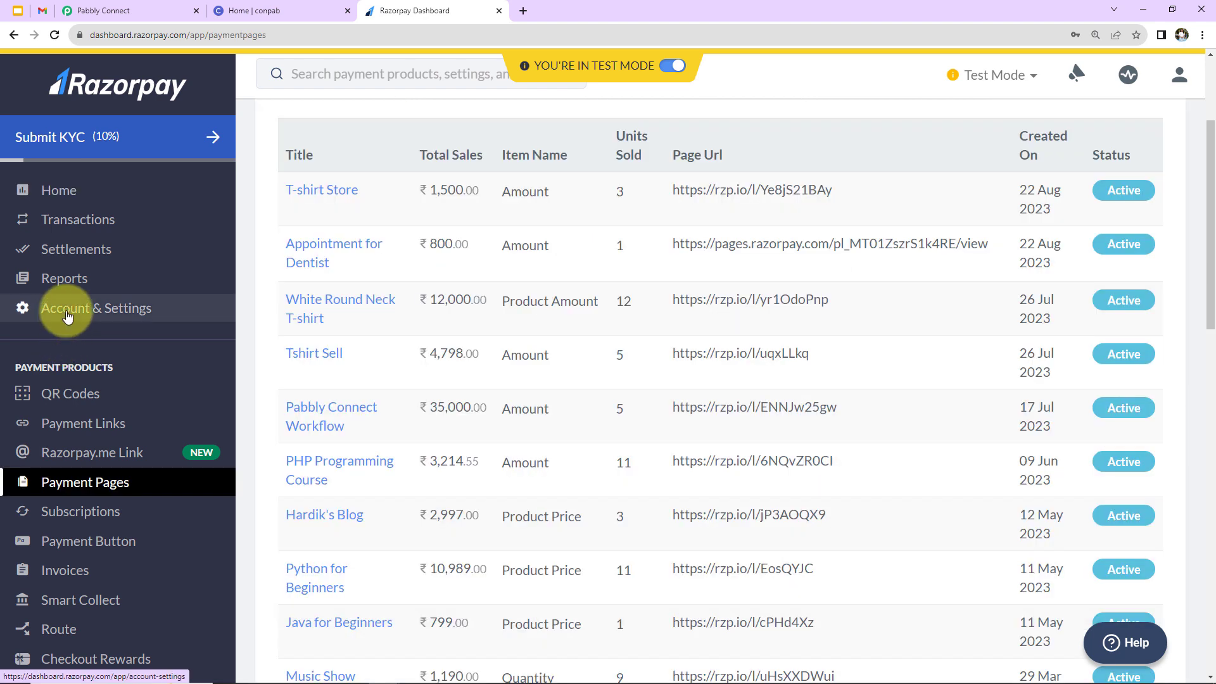
Create a Razorpay webhook to the pasted Pabbly URL, subscribed to payment.captured.
left_click(67, 315)
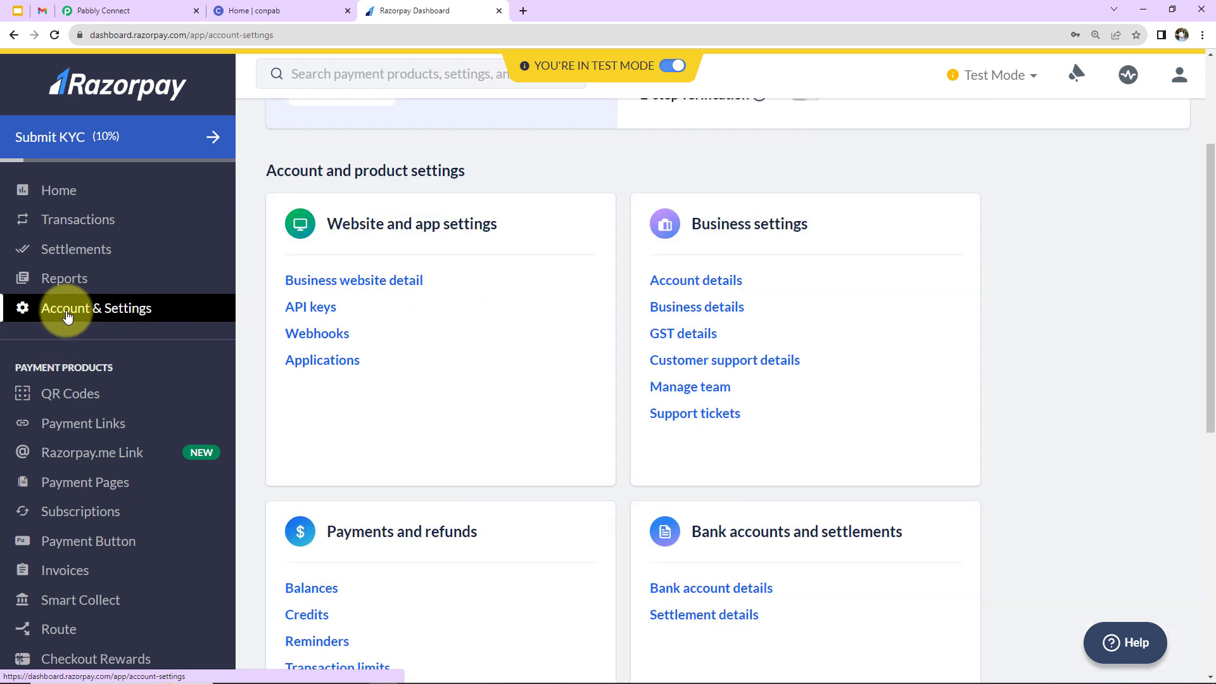
left_click(325, 337)
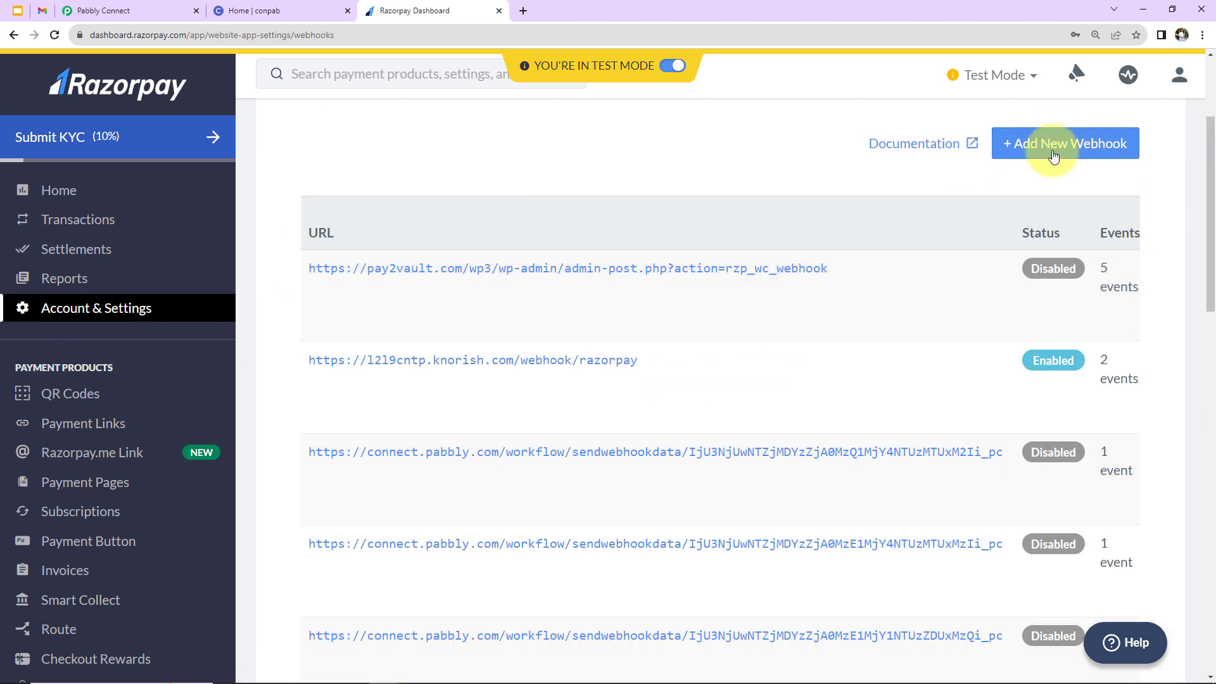
left_click(1053, 147)
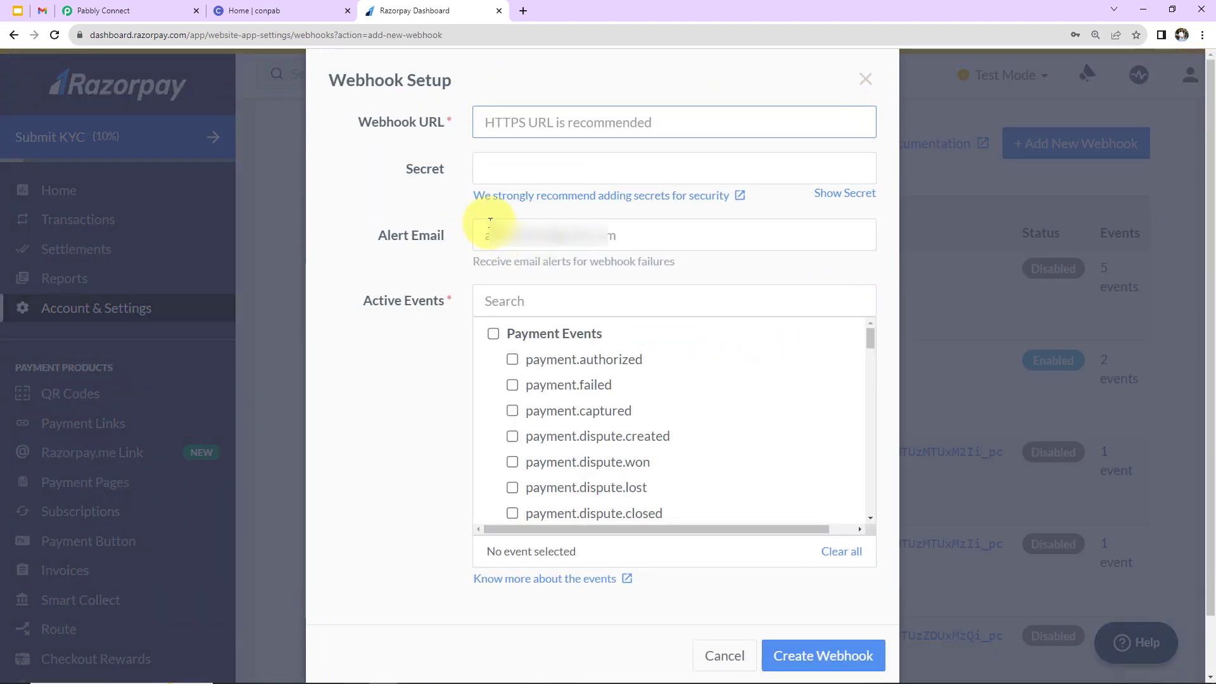
key("ctrl+v")
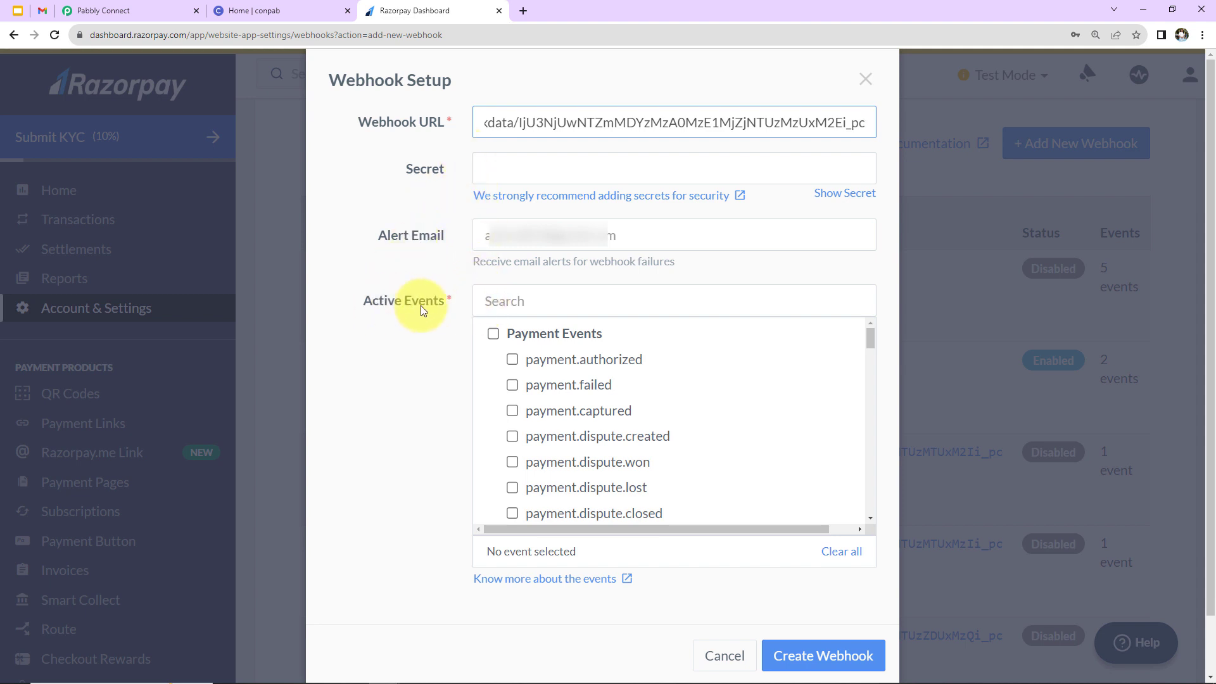
left_click(512, 411)
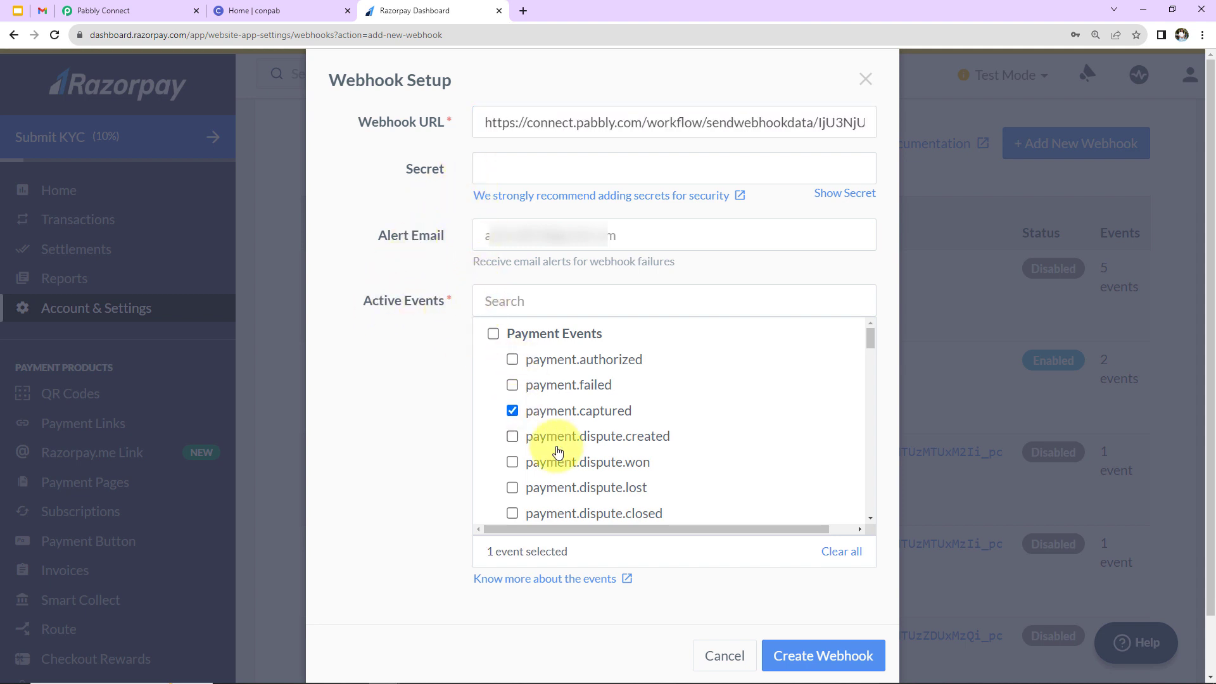
left_click(785, 655)
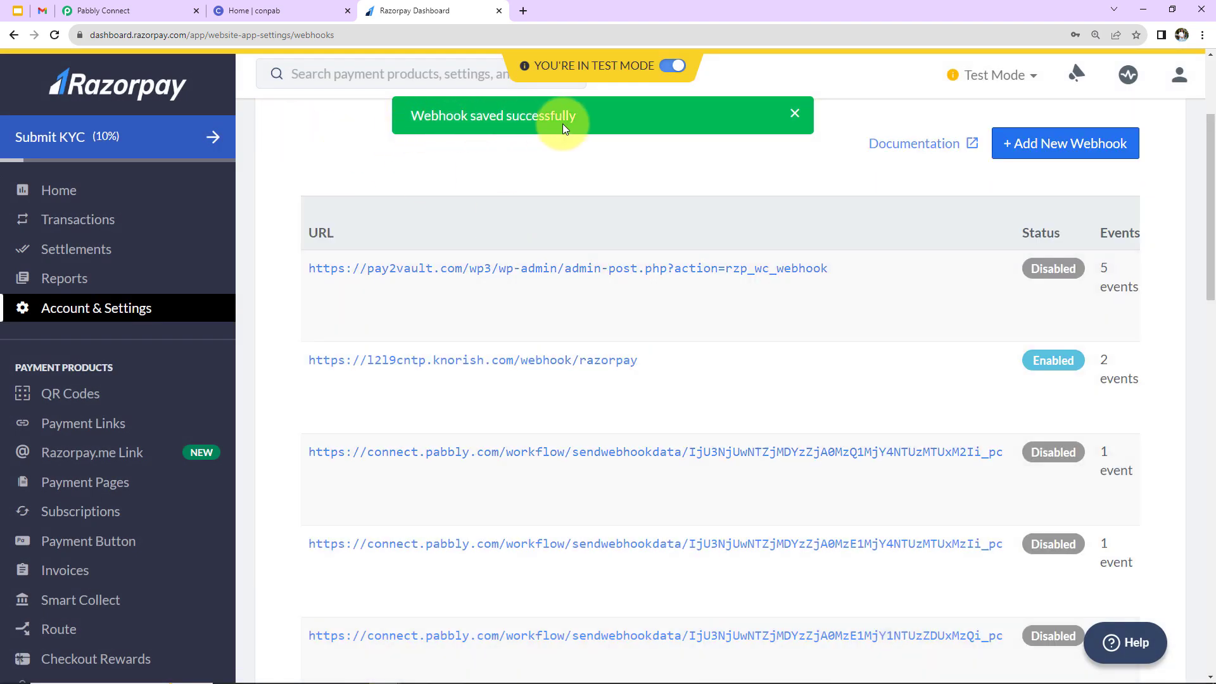
Check the waiting Pabbly Connect workflow, then return to the Razorpay dashboard.
left_click(151, 8)
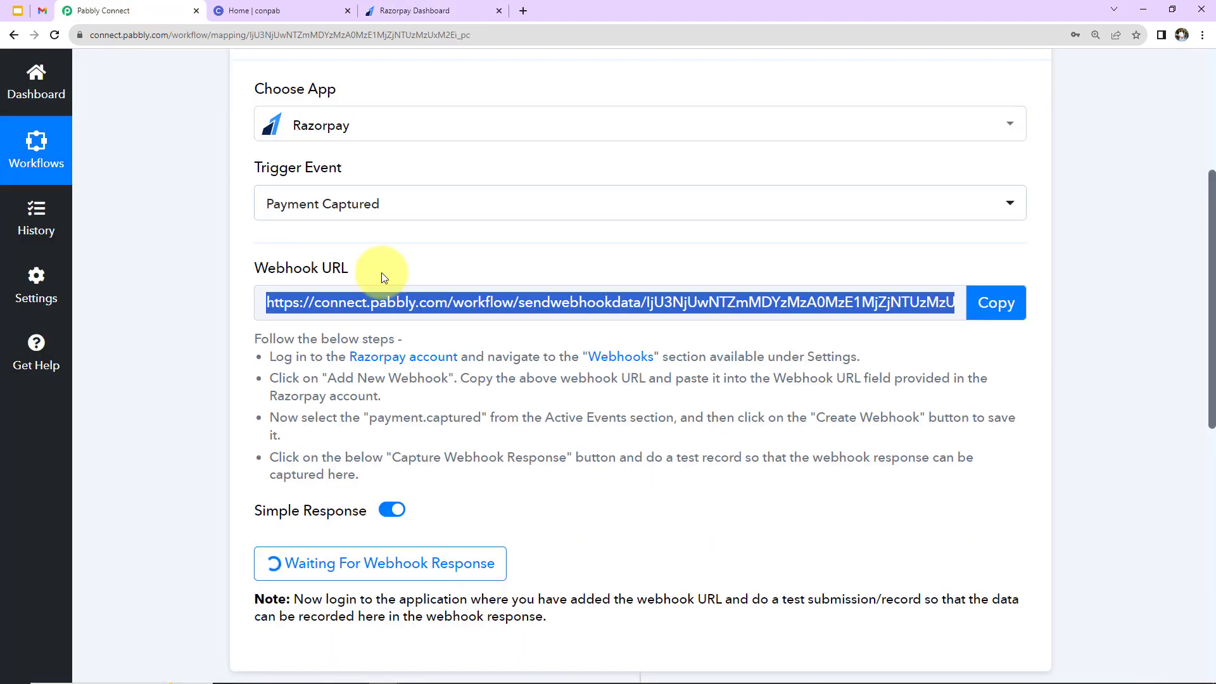
scroll(487, 373, "down", 1)
scroll(488, 373, "down", 2)
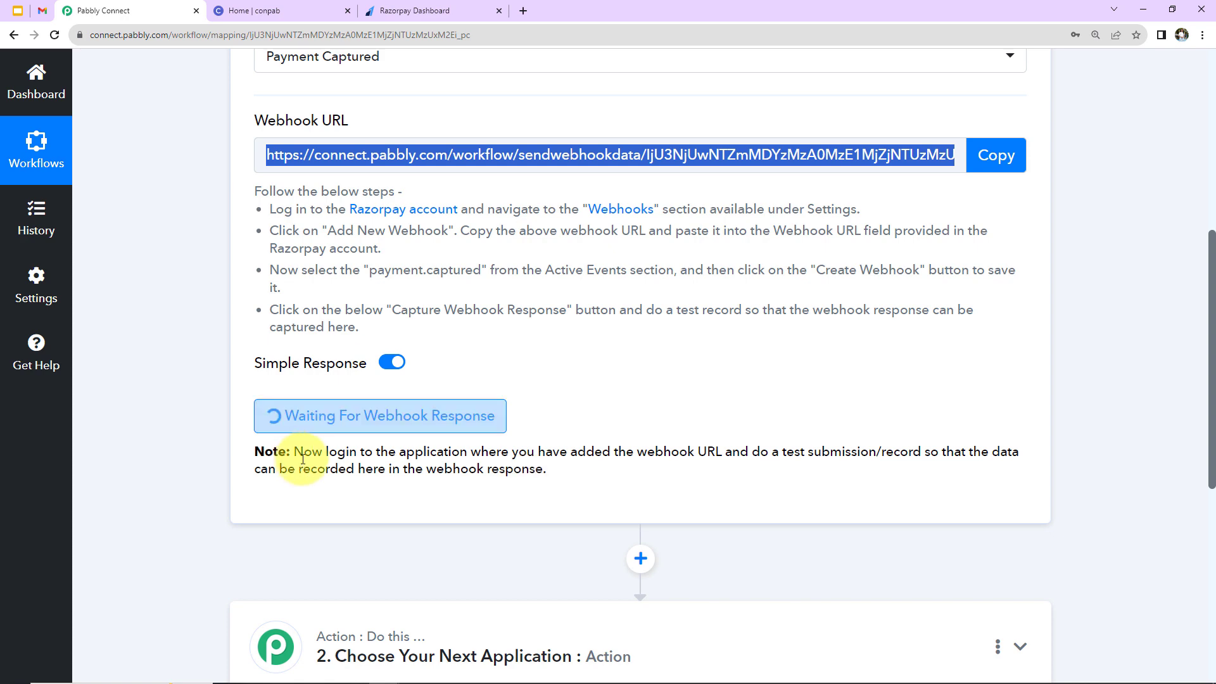
left_click(404, 11)
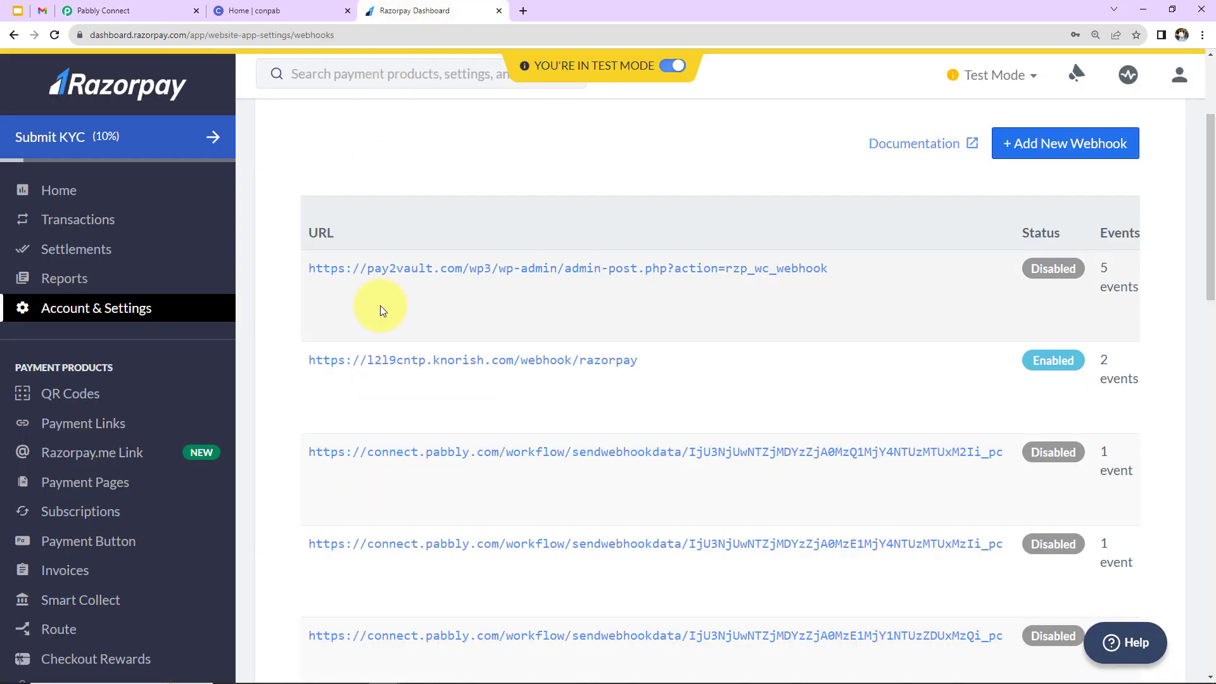
Copy the Online PHP Course for Beginners payment page link and open it in a private window.
left_click(64, 482)
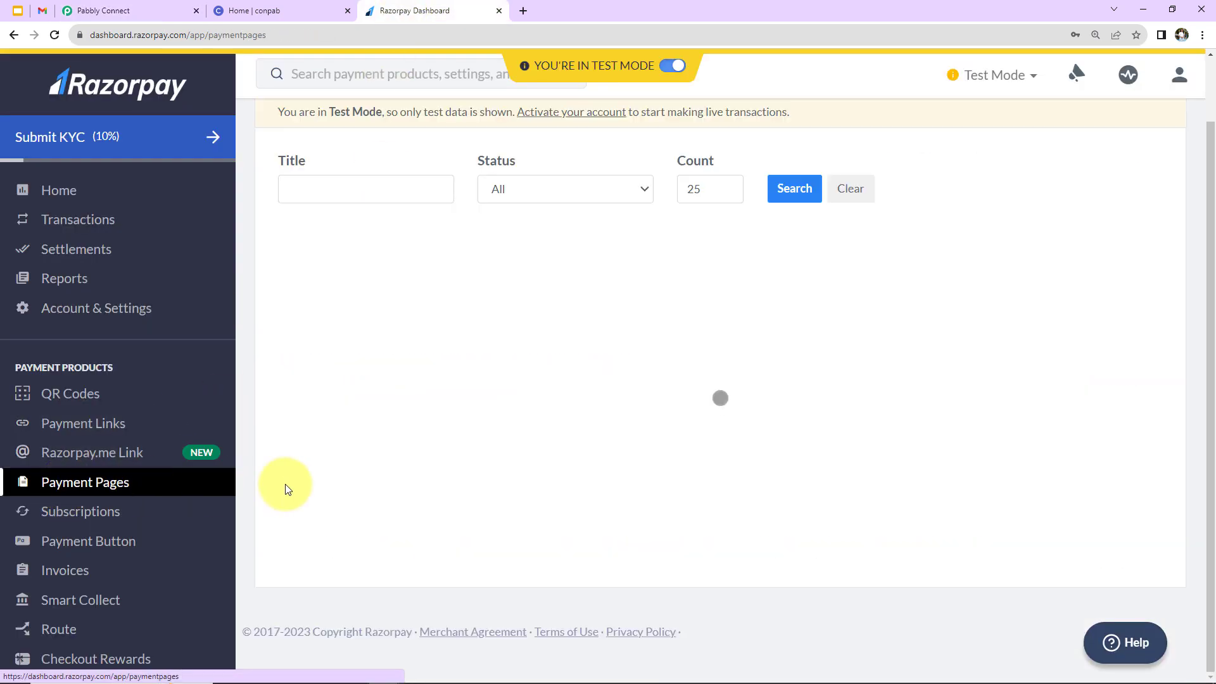
scroll(285, 484, "down", 3)
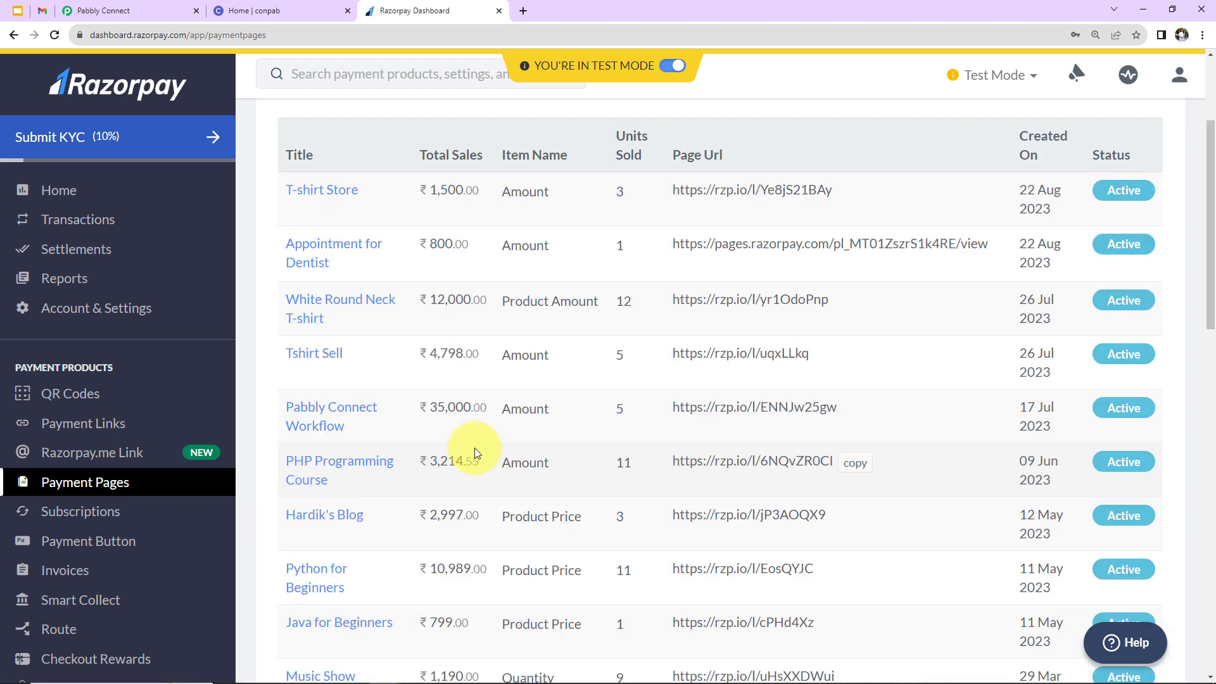
scroll(432, 488, "down", 10)
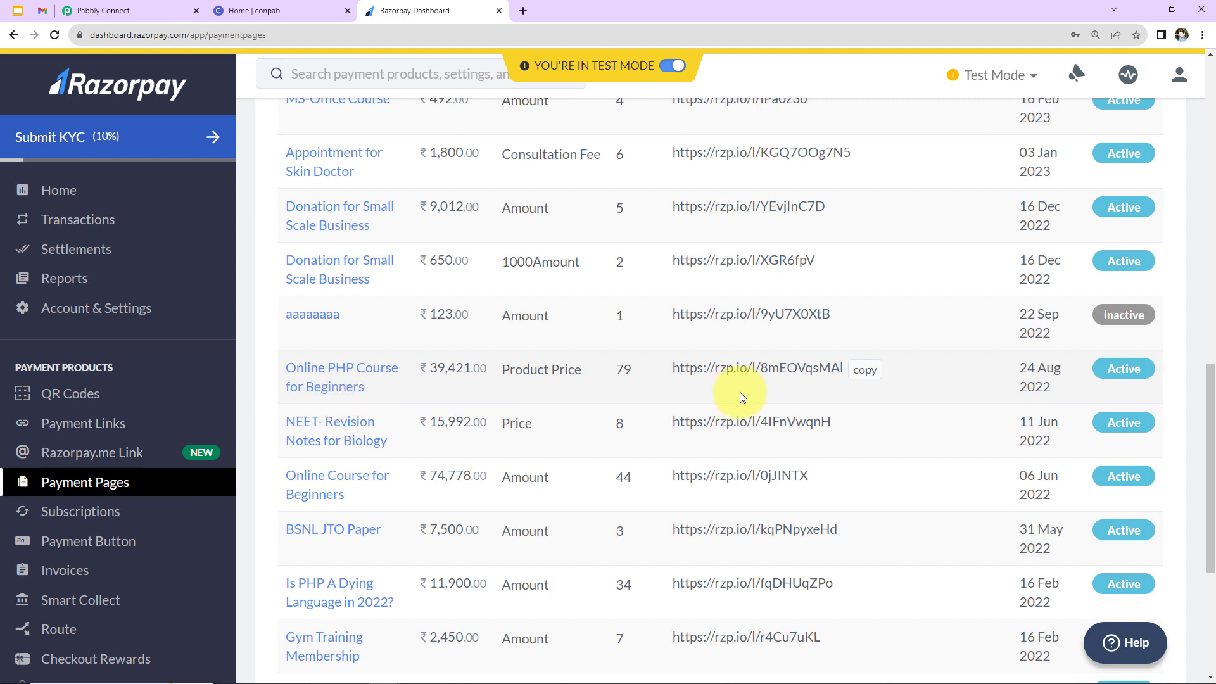
left_click(864, 369)
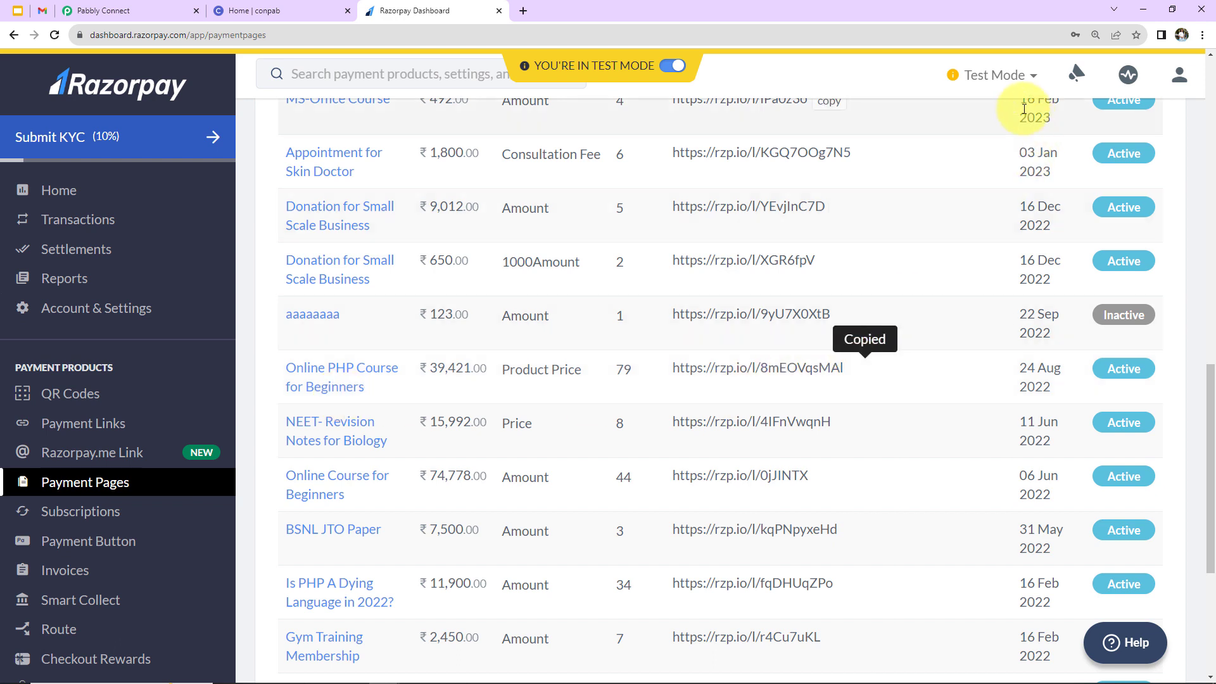
left_click(1201, 34)
key("Escape")
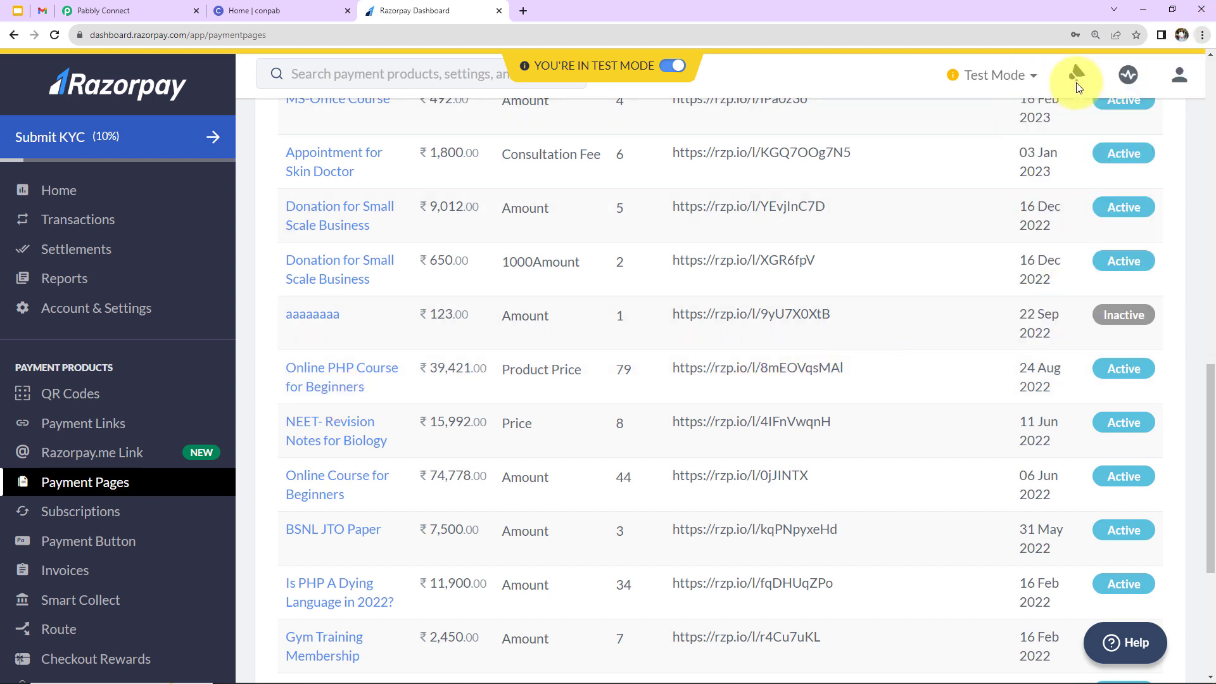
key("ctrl+shift+n")
key("ctrl+v")
key("Return")
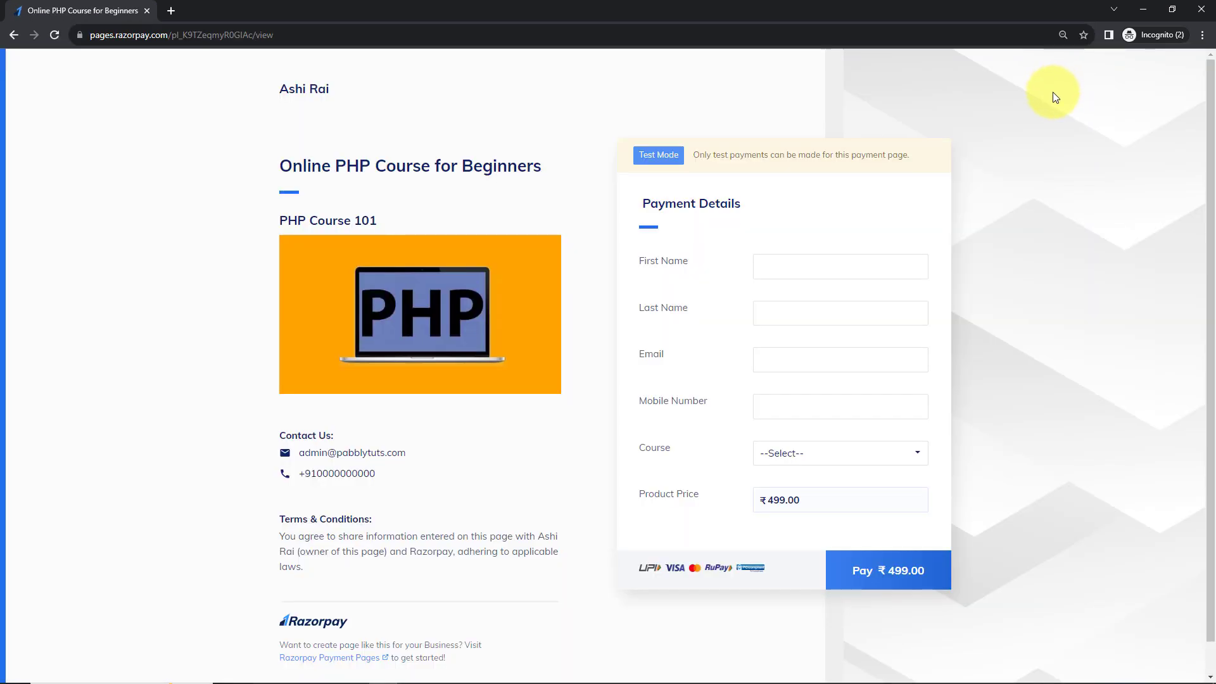
Autofill buyer details, fix the mobile number to +91, choose PHP Course for Beginners, and pay ₹499.
left_click(781, 271)
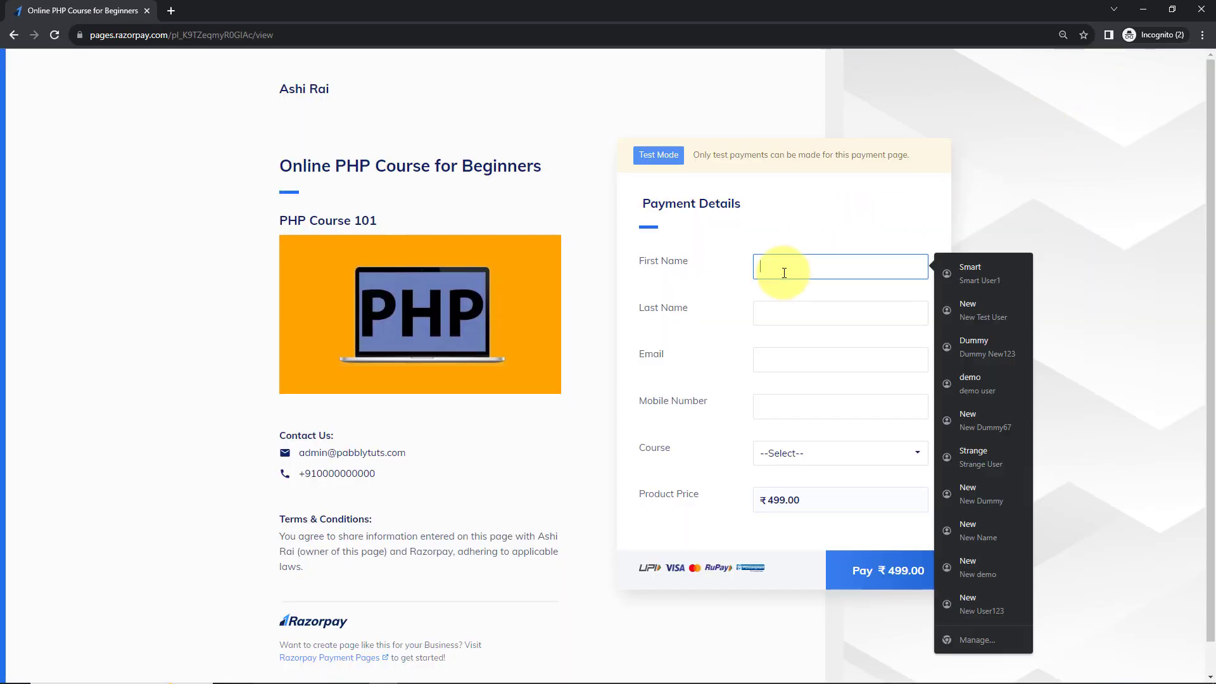
left_click(974, 342)
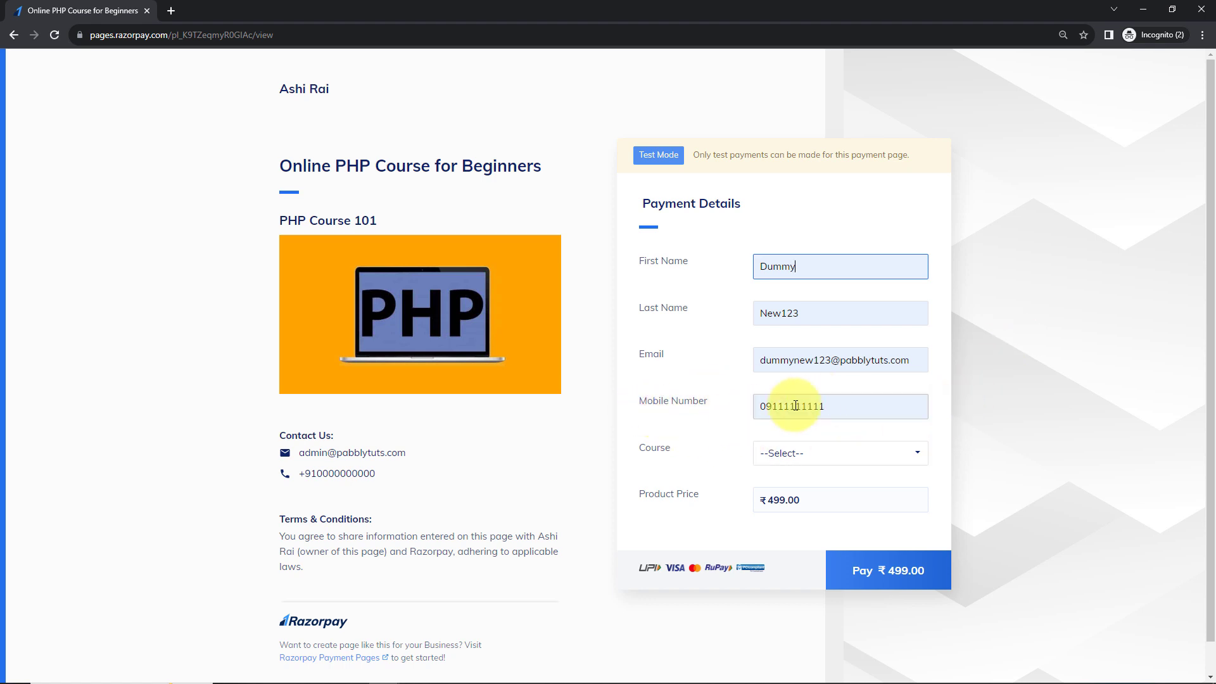
left_click(764, 403)
key("BackSpace")
type("+91")
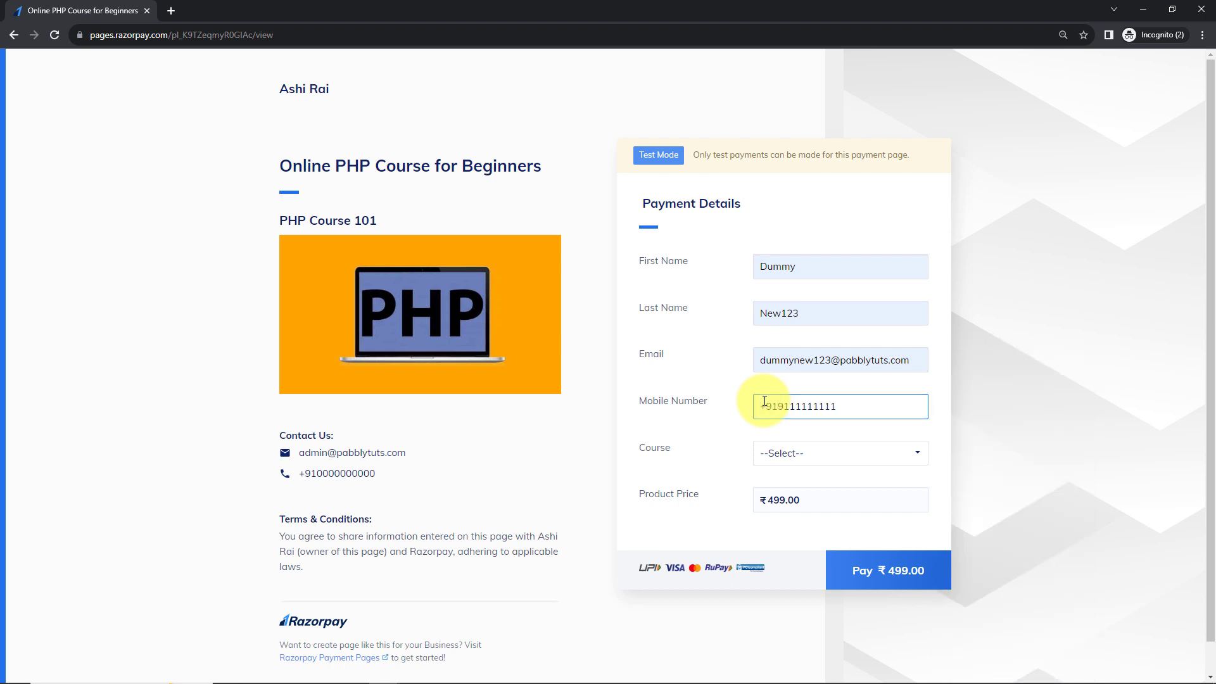
left_click(809, 461)
left_click(793, 492)
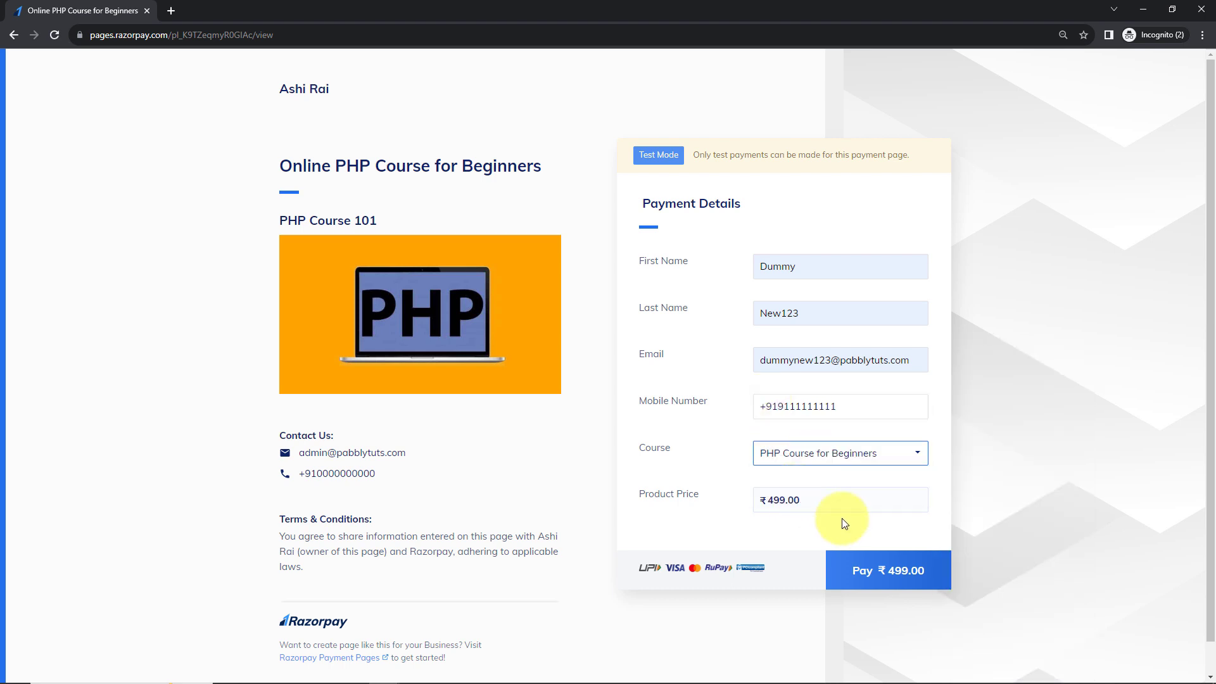
left_click(845, 567)
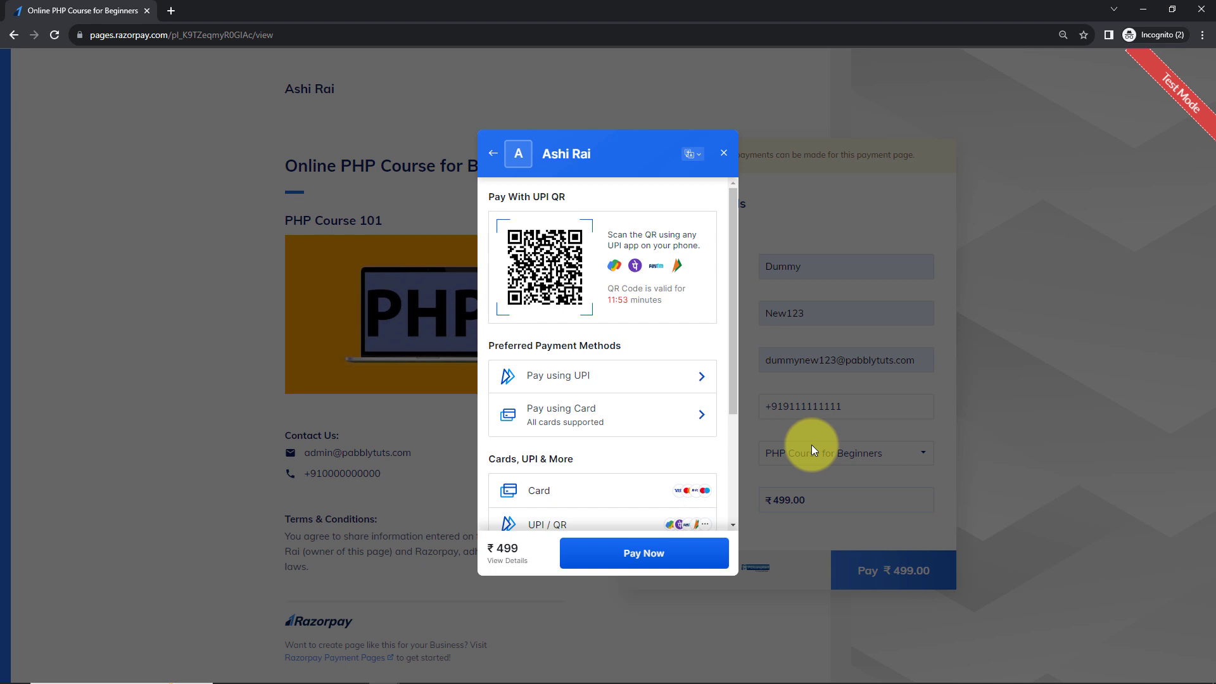
Pay by card using the saved test card and its CVV.
left_click(581, 492)
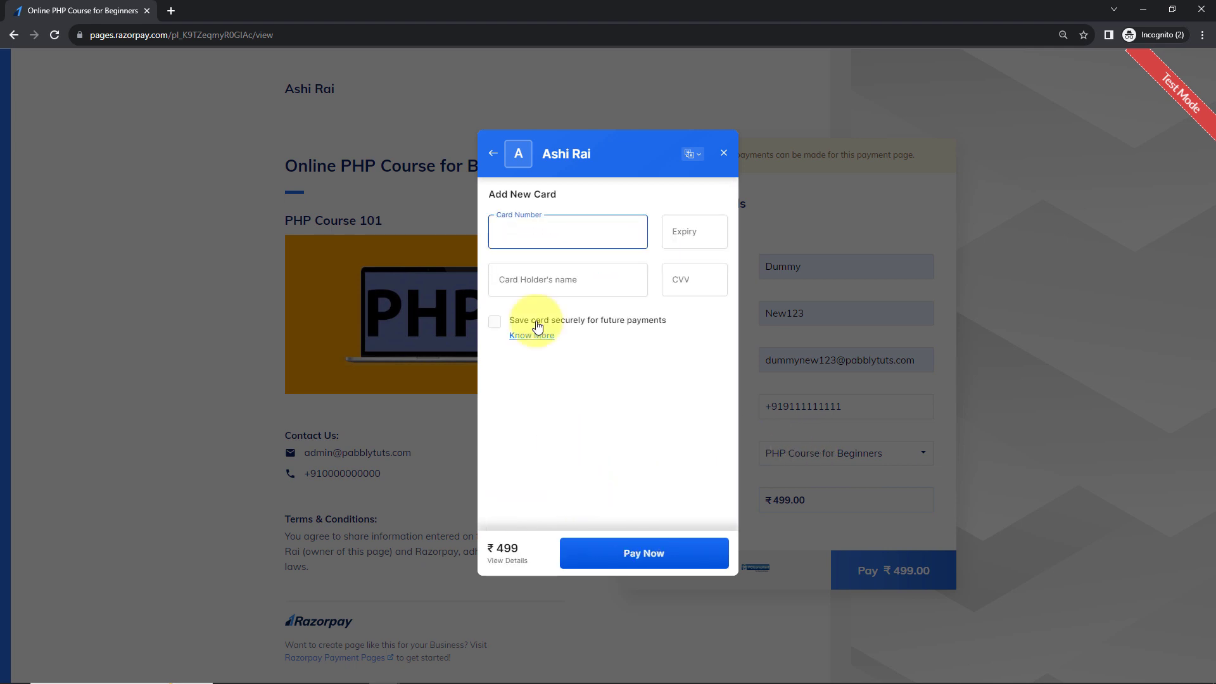
left_click(515, 227)
left_click(606, 276)
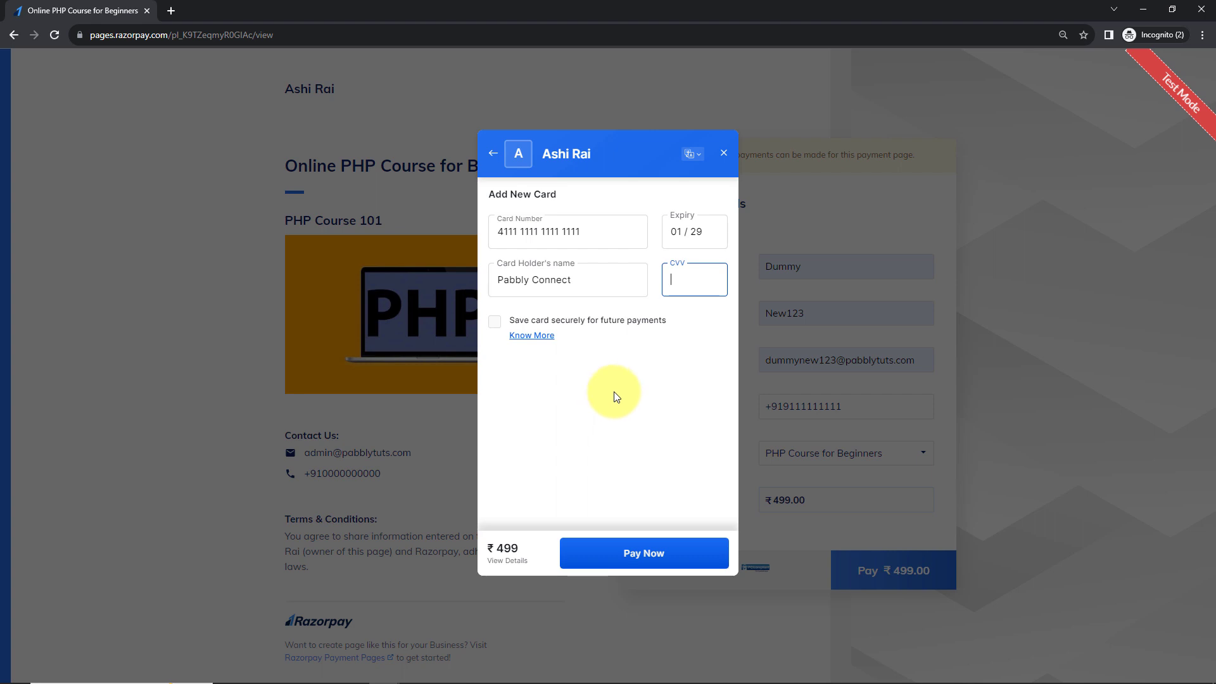
type("123")
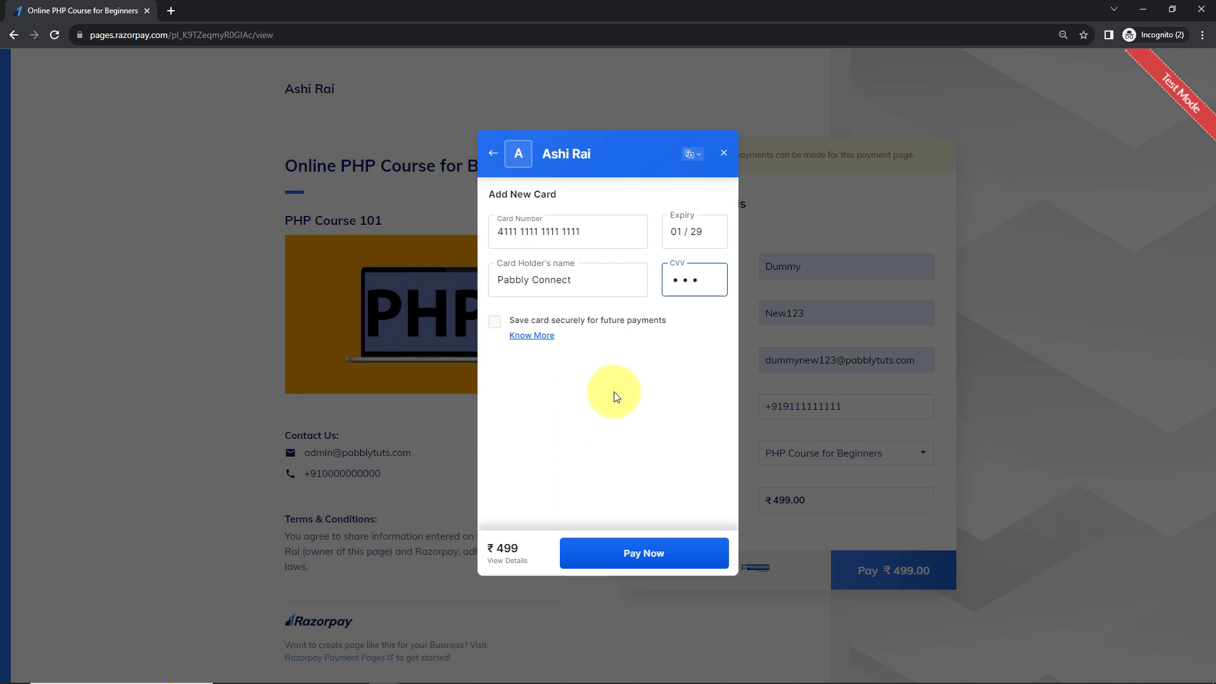
left_click(606, 554)
Pay without saving the card, submit the test OTP, and return to Pabbly Connect.
left_click(605, 556)
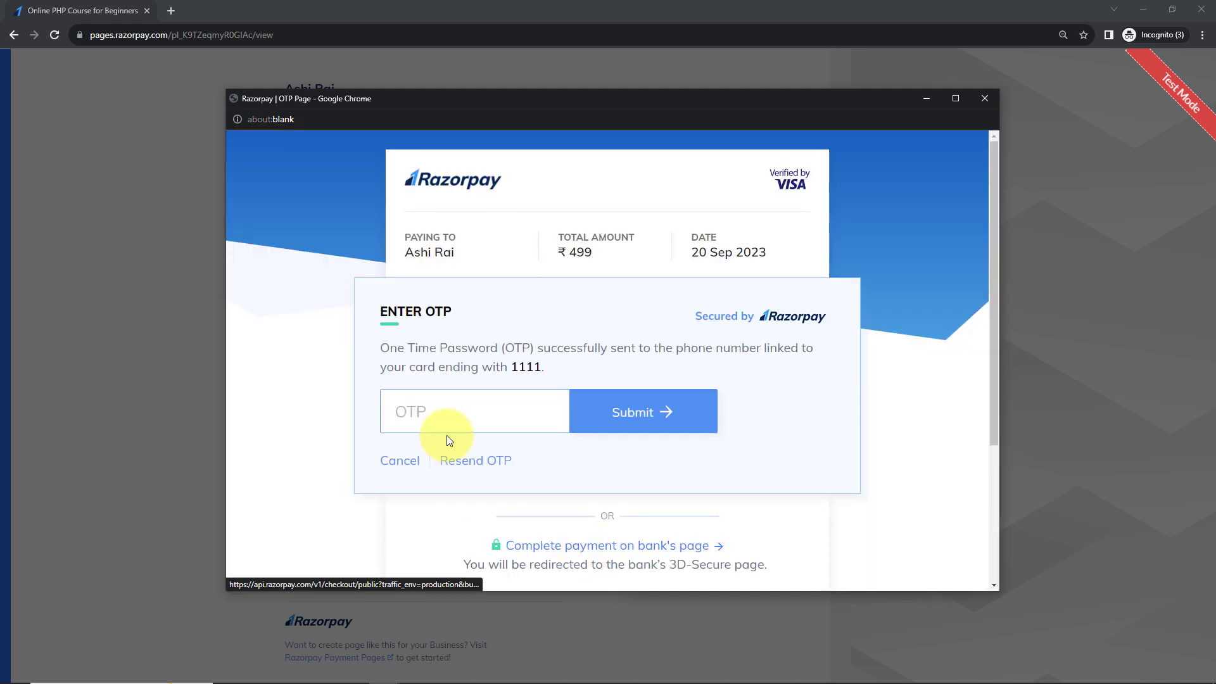
type("234")
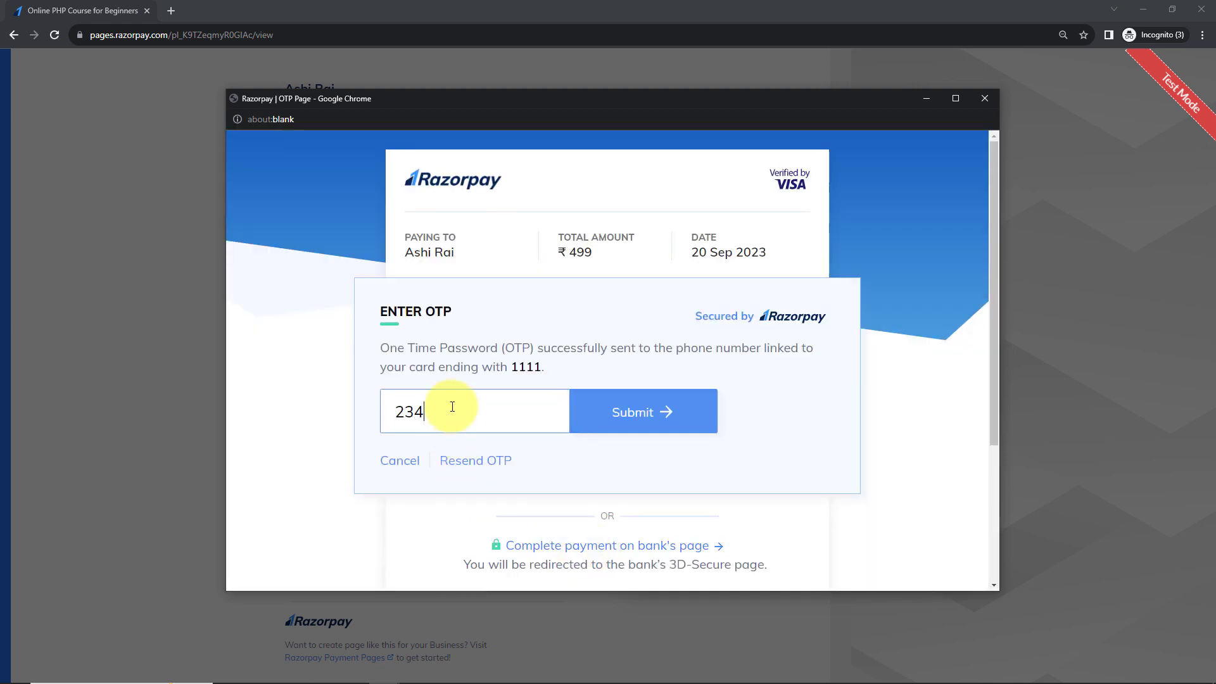
type("5")
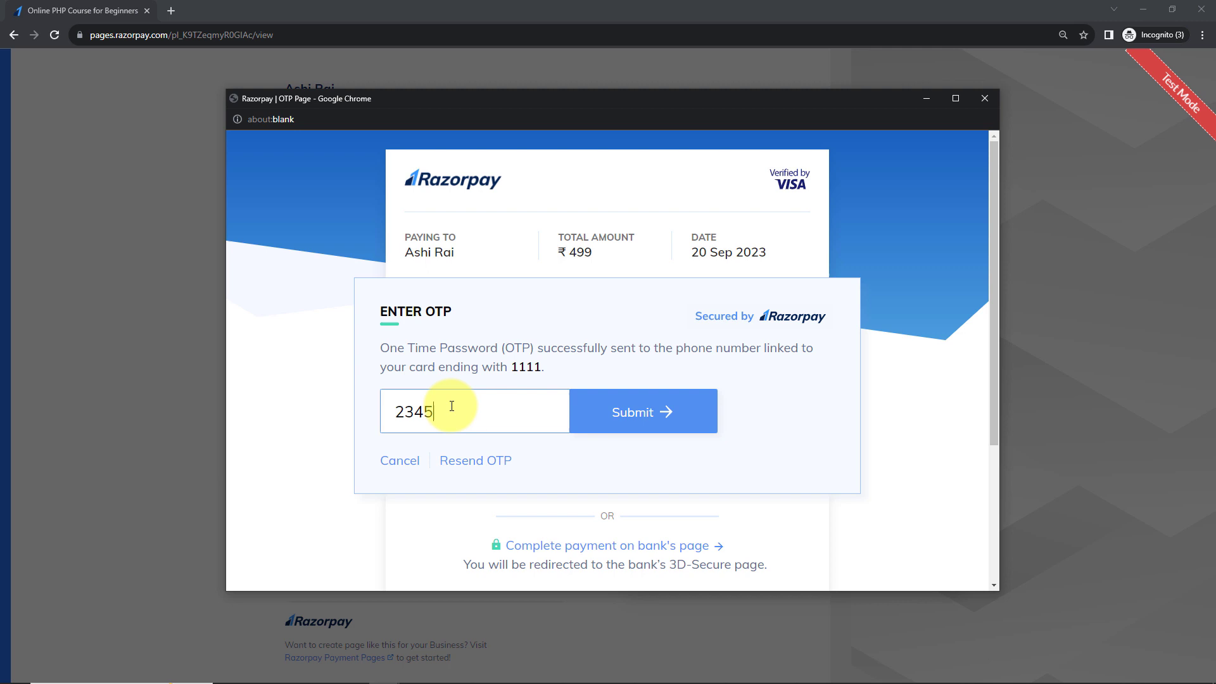
left_click(658, 428)
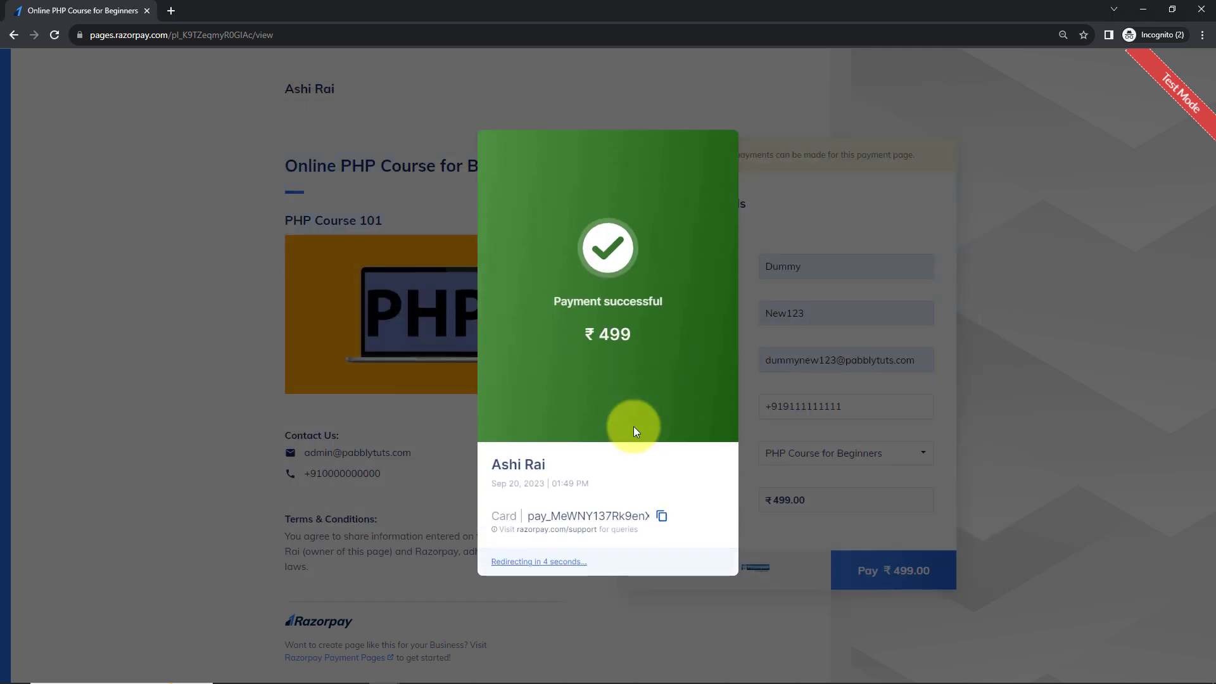
left_click(1143, 9)
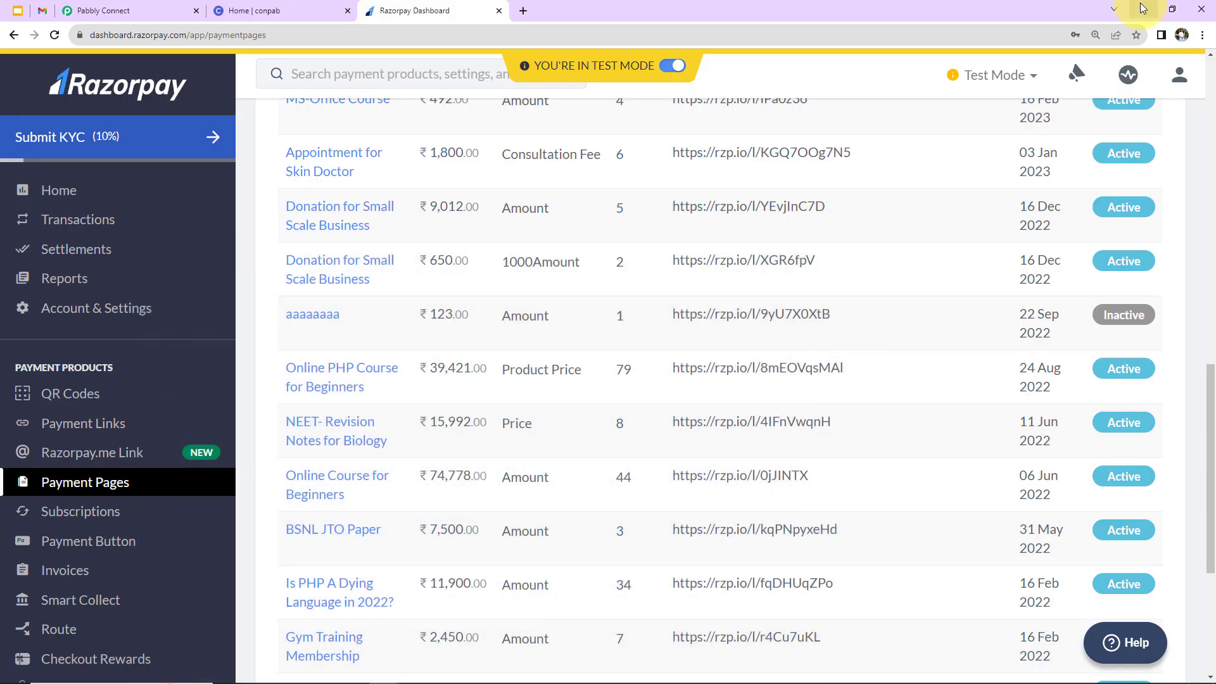
left_click(88, 11)
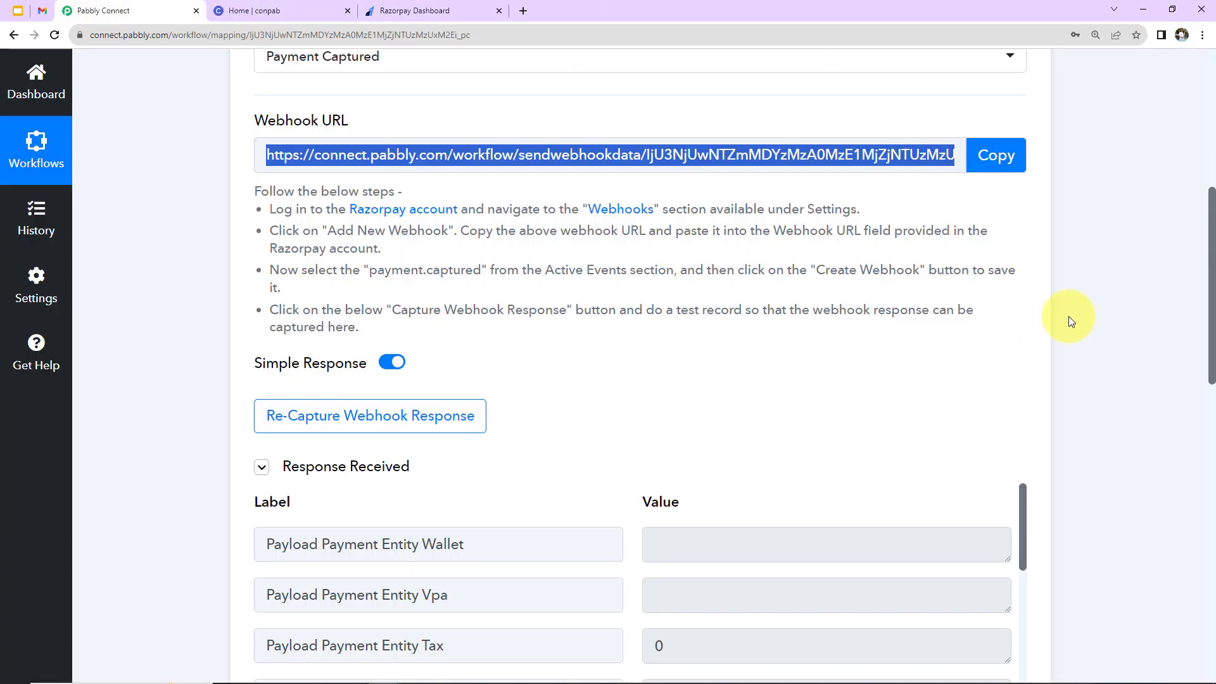
Scroll through the captured Razorpay response, highlighting the 49900 base amount, down to the next action card.
scroll(1069, 321, "down", 5)
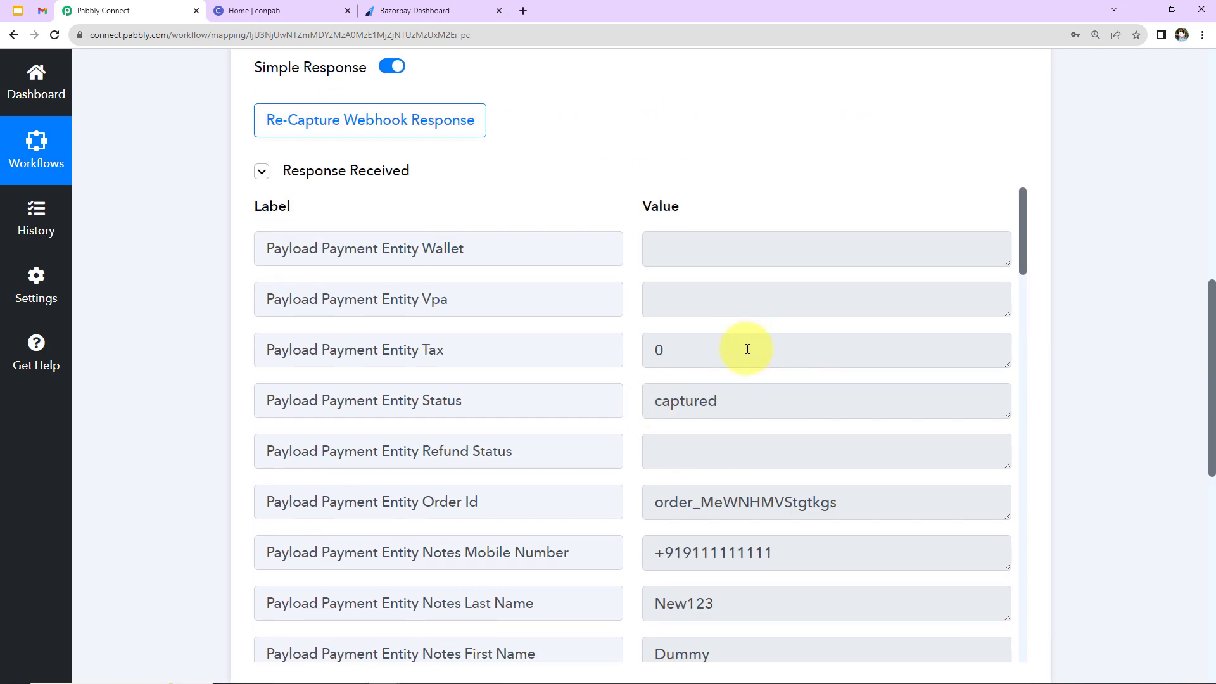
scroll(747, 335, "down", 2)
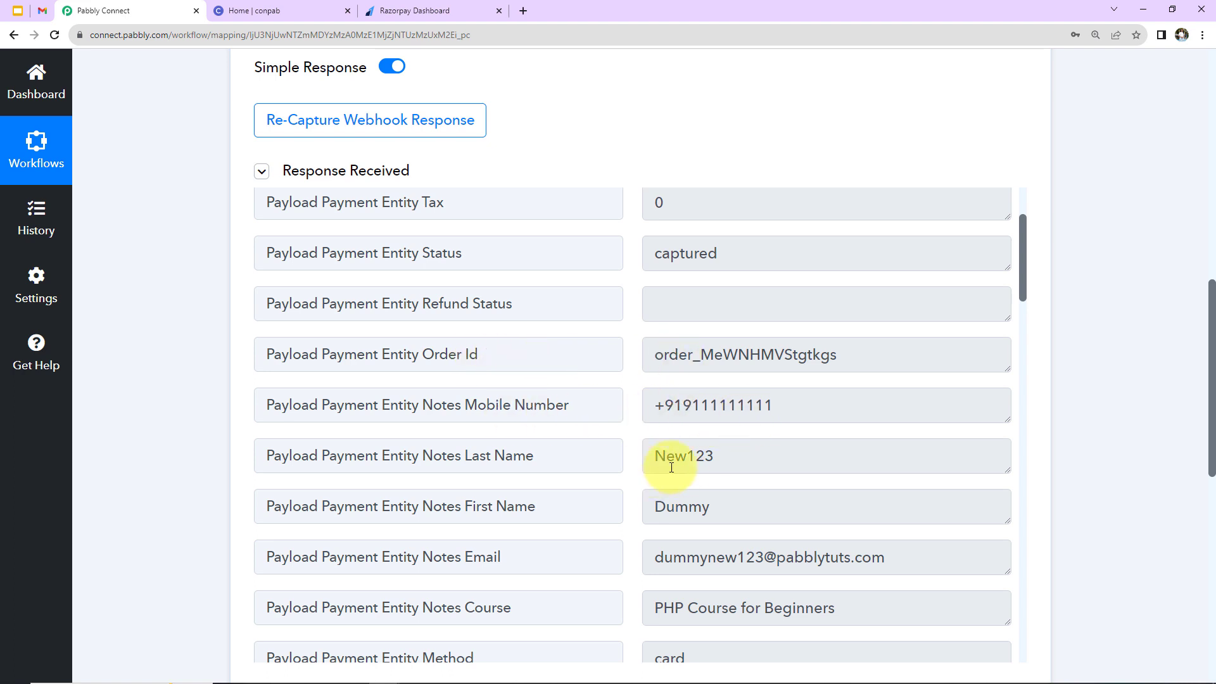
scroll(752, 518, "down", 2)
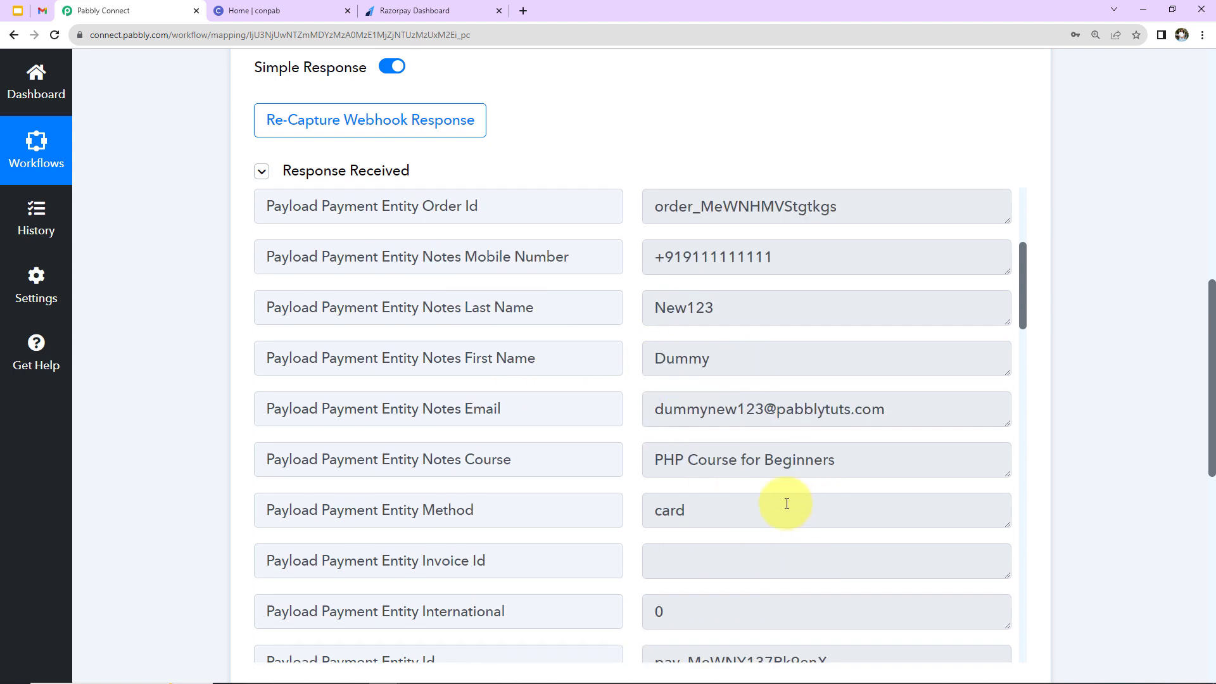
scroll(791, 474, "down", 4)
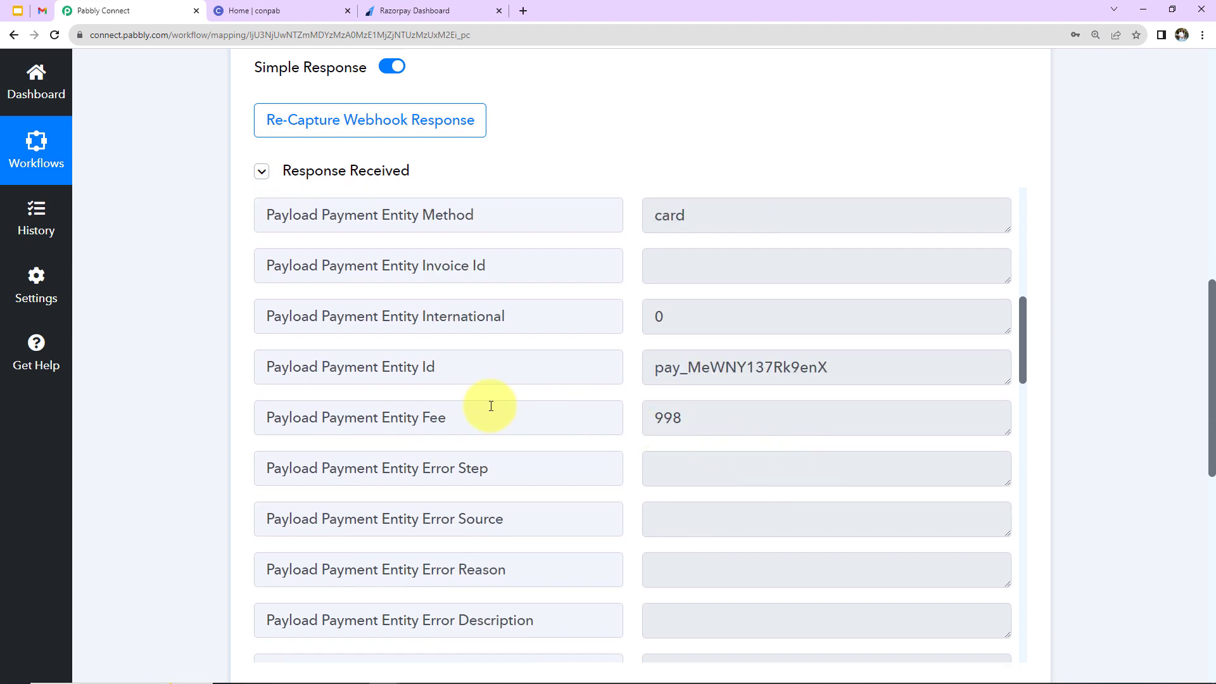
scroll(739, 443, "down", 7)
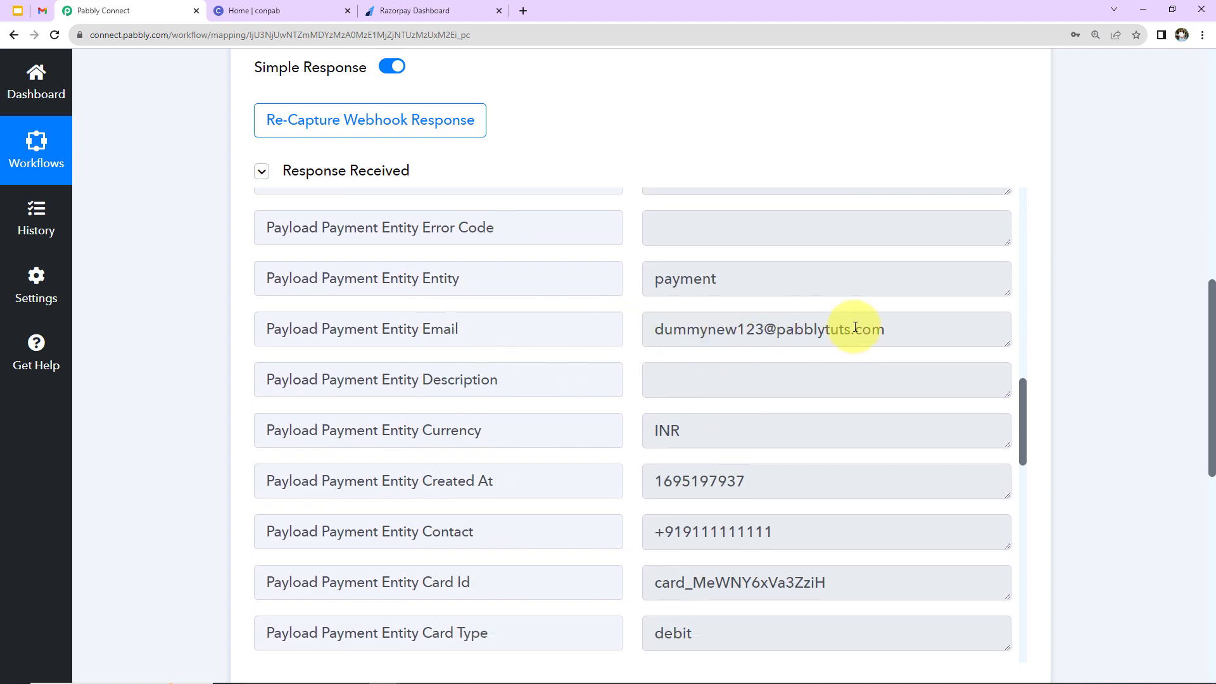
scroll(828, 407, "down", 7)
scroll(829, 406, "down", 7)
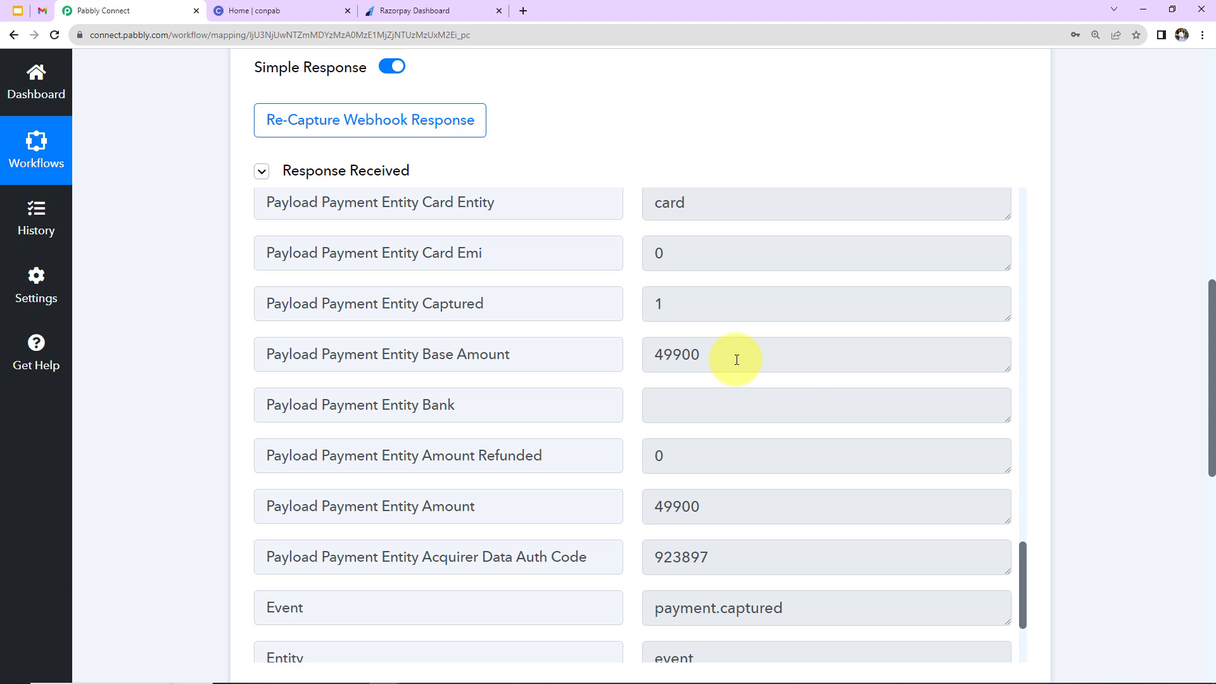
left_click_drag(653, 354, 703, 361)
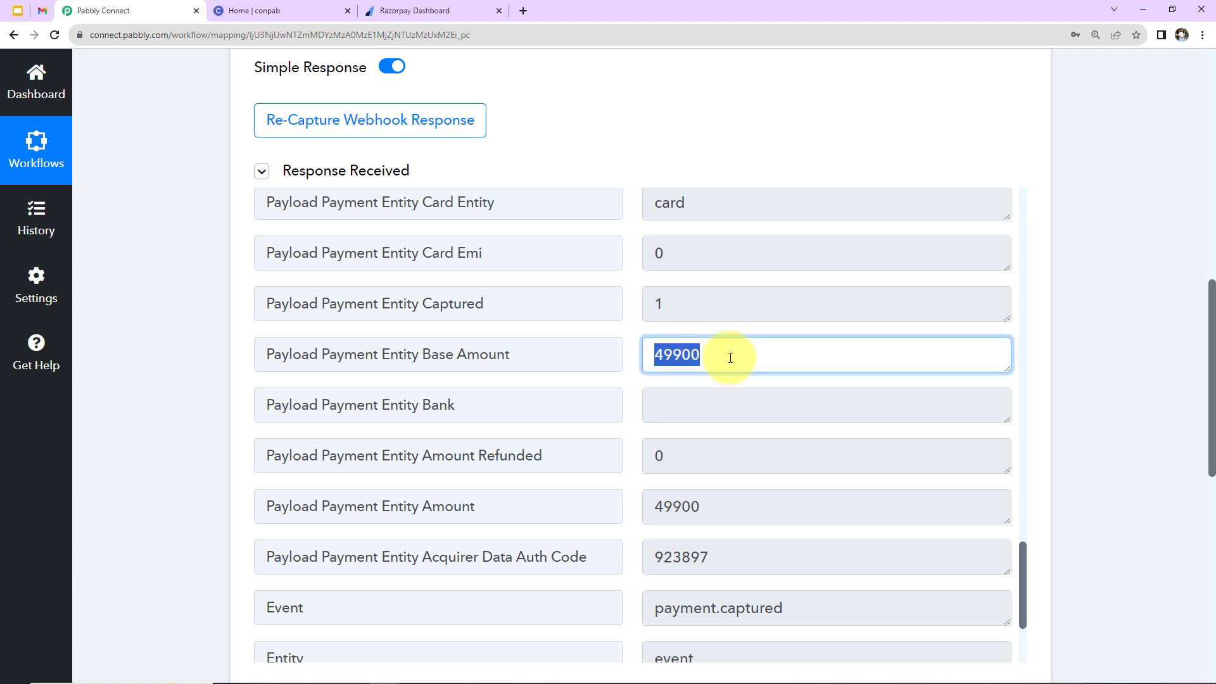
left_click(730, 357)
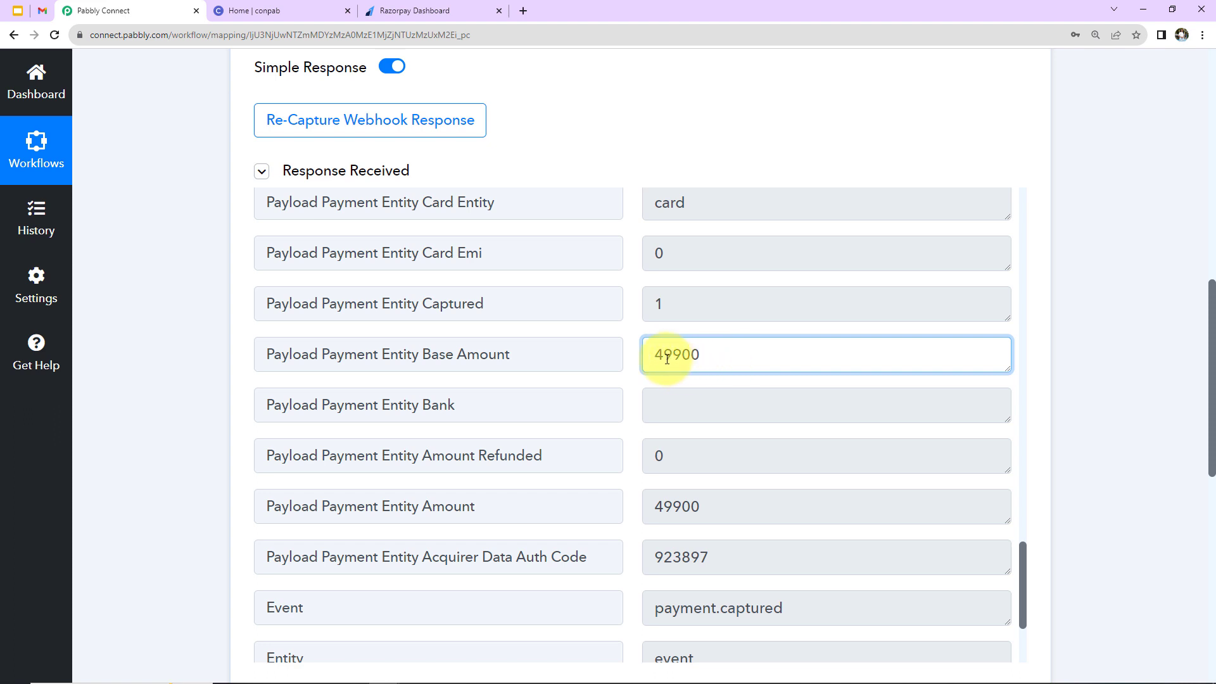
left_click_drag(654, 352, 707, 353)
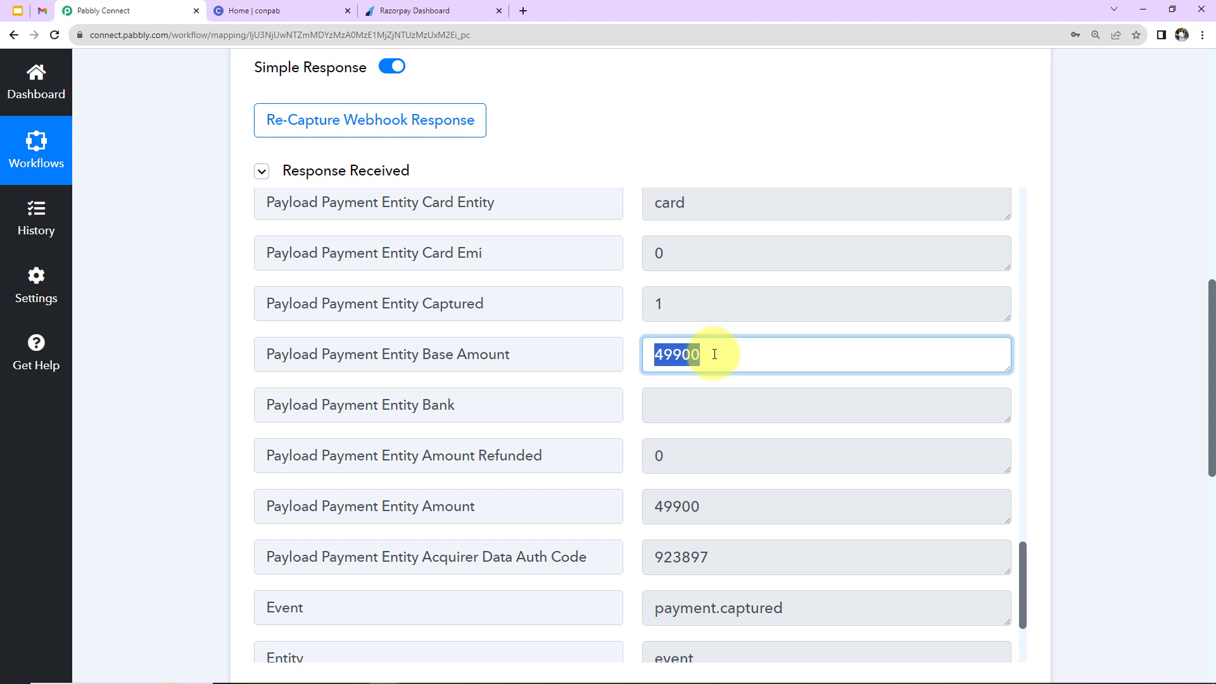
left_click(766, 411)
scroll(759, 416, "down", 3)
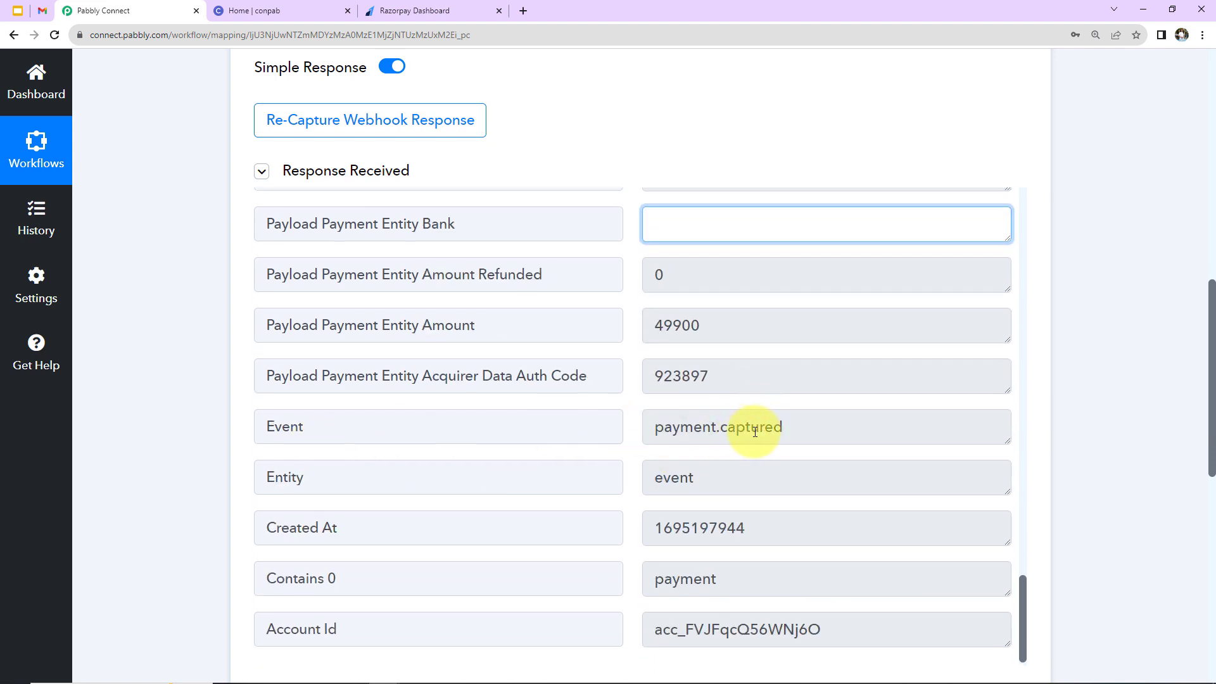
scroll(863, 426, "down", 5)
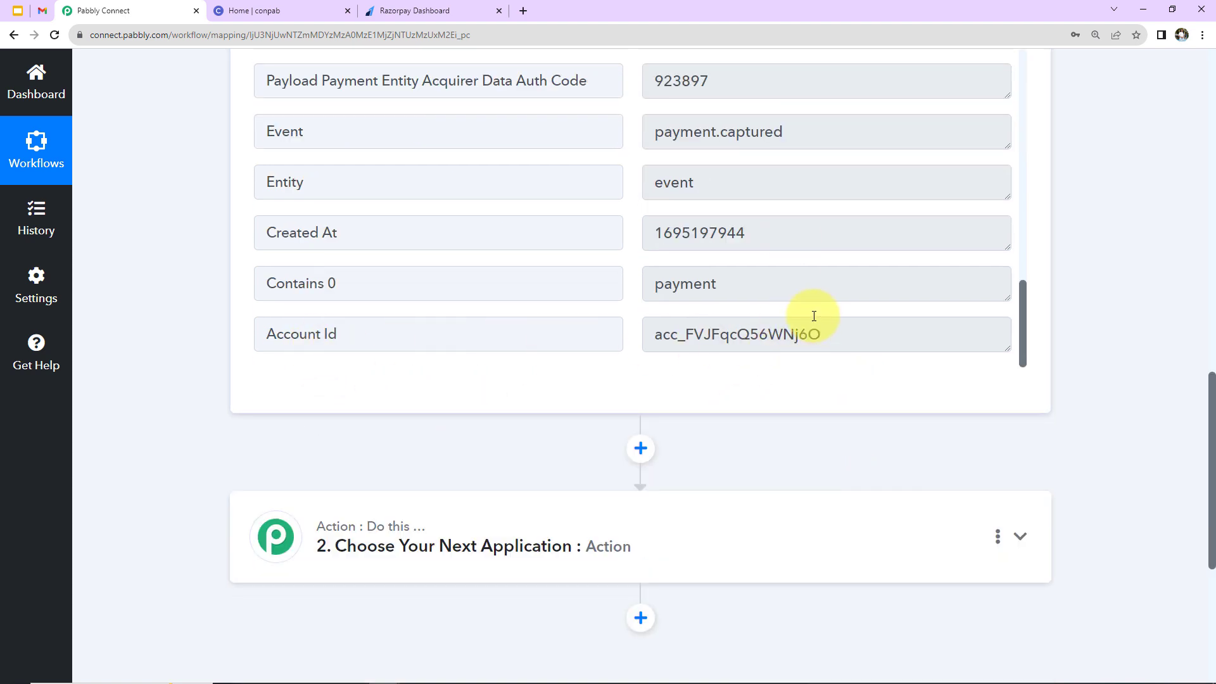
scroll(814, 316, "up", 5)
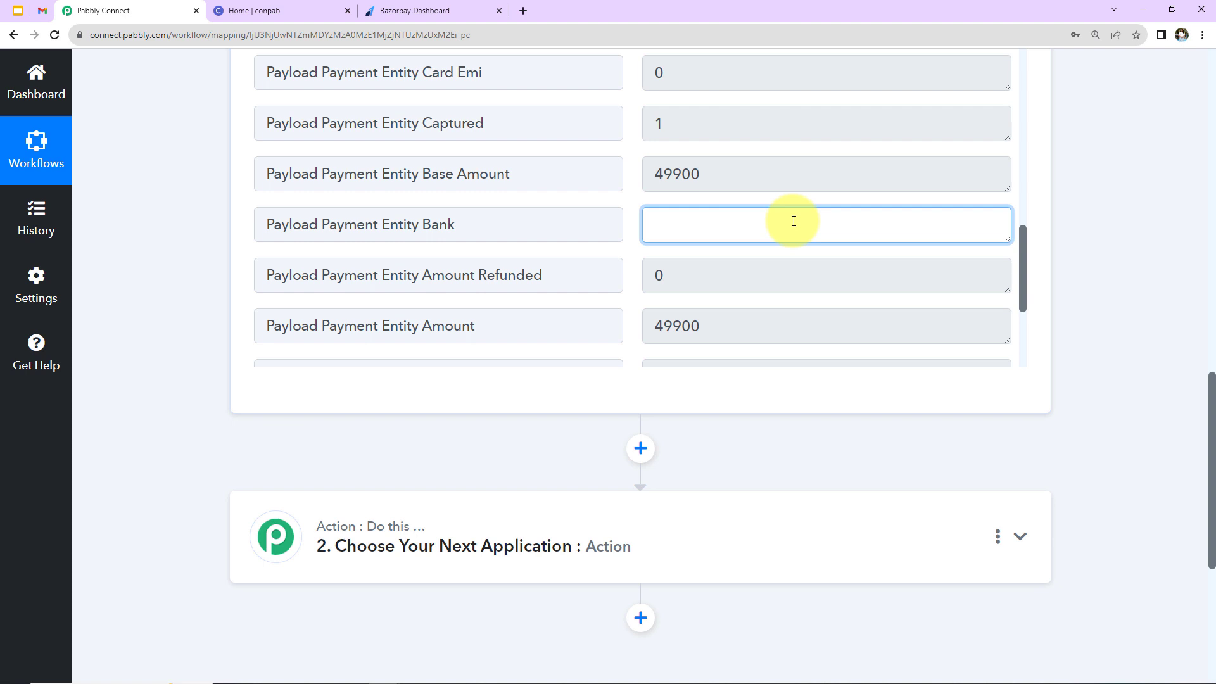
scroll(1099, 236, "down", 5)
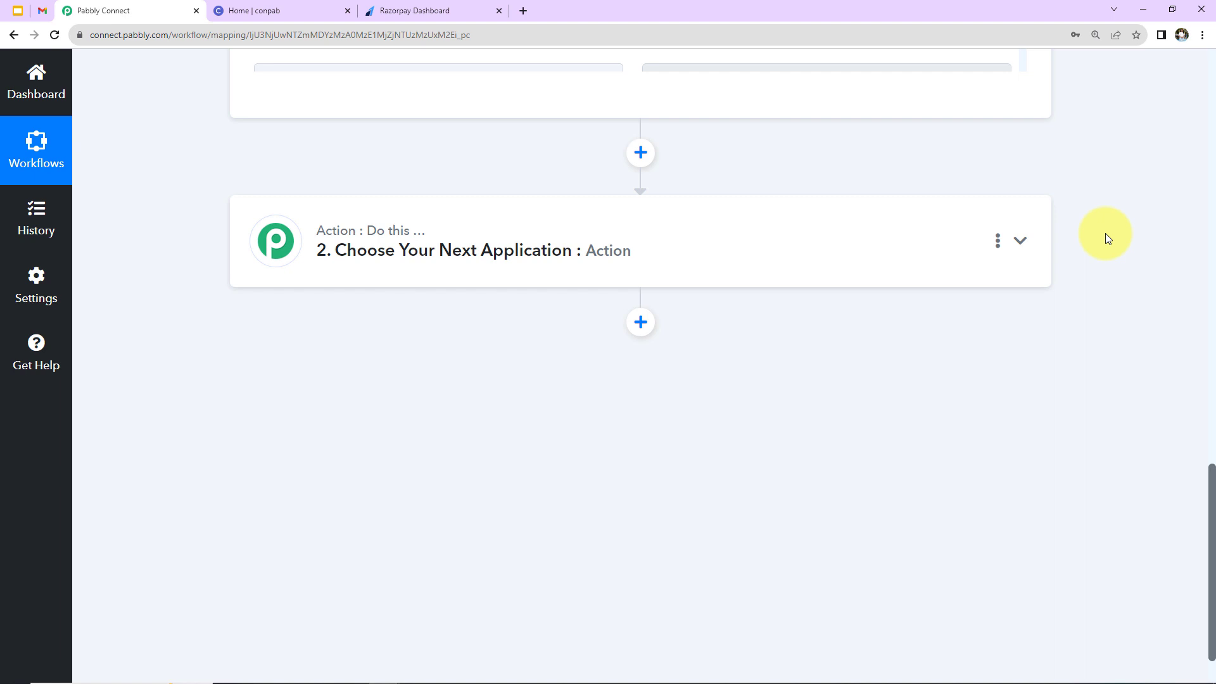
Add a Filter by Pabbly step on the Payload Payment Entity Notes Course field.
left_click(713, 241)
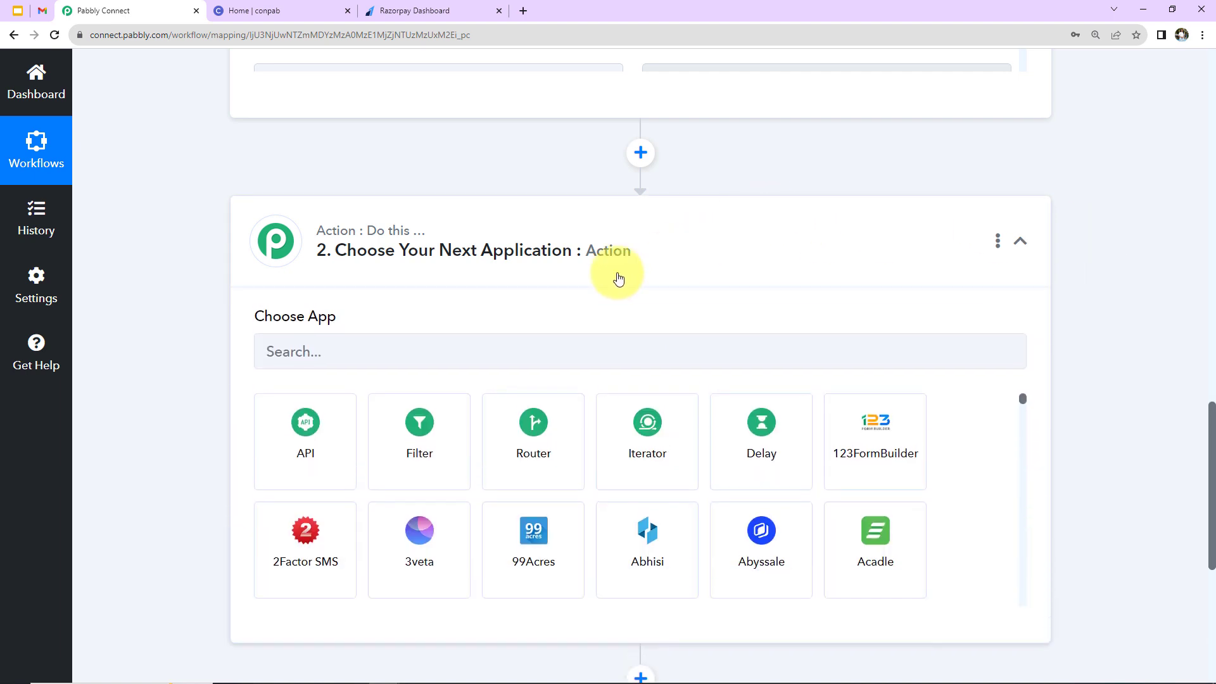
left_click(415, 451)
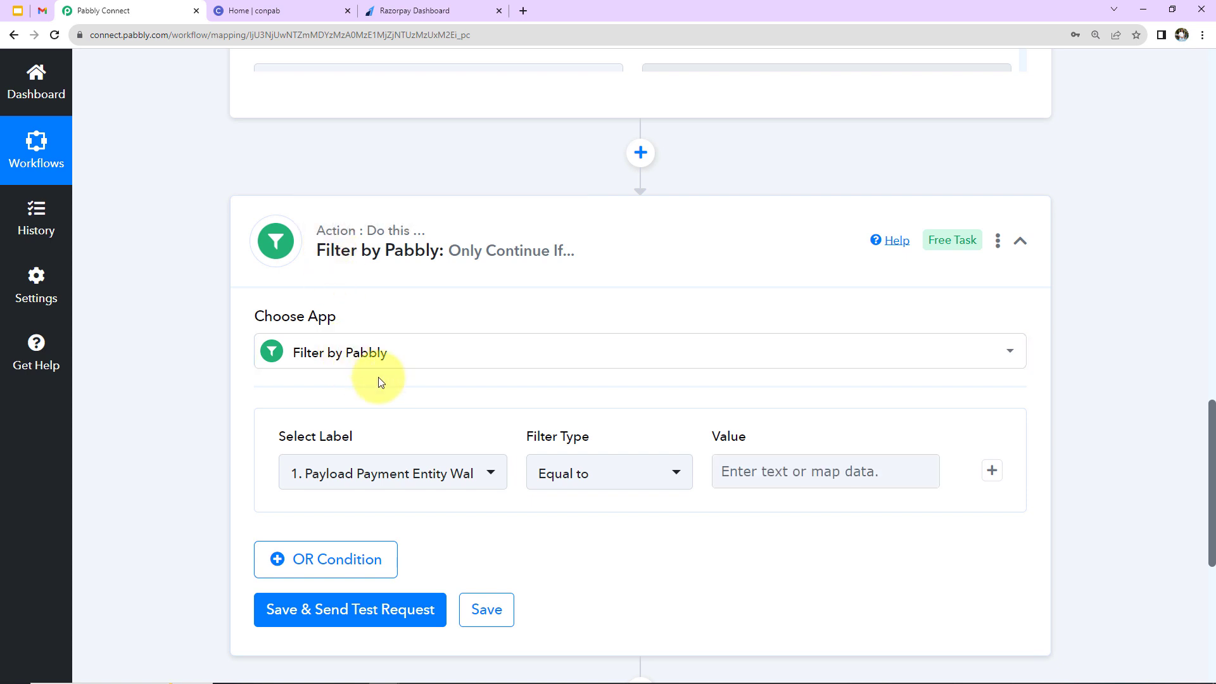
scroll(380, 380, "down", 2)
left_click(434, 324)
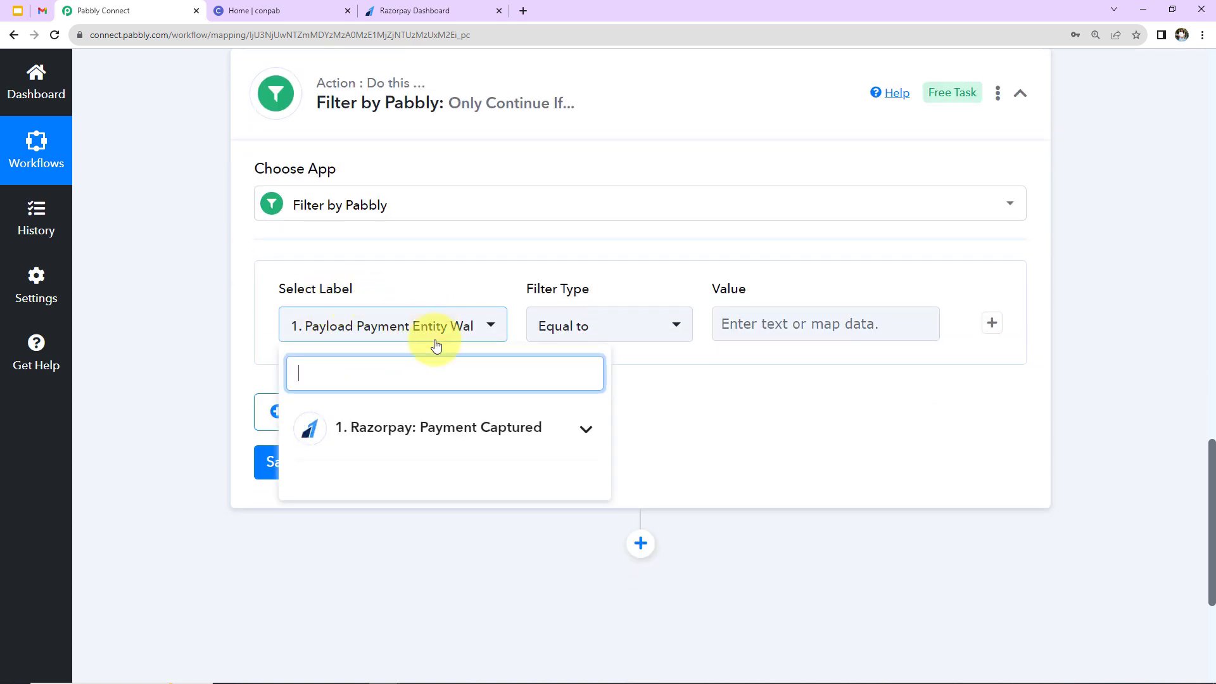
left_click(427, 431)
scroll(423, 485, "down", 2)
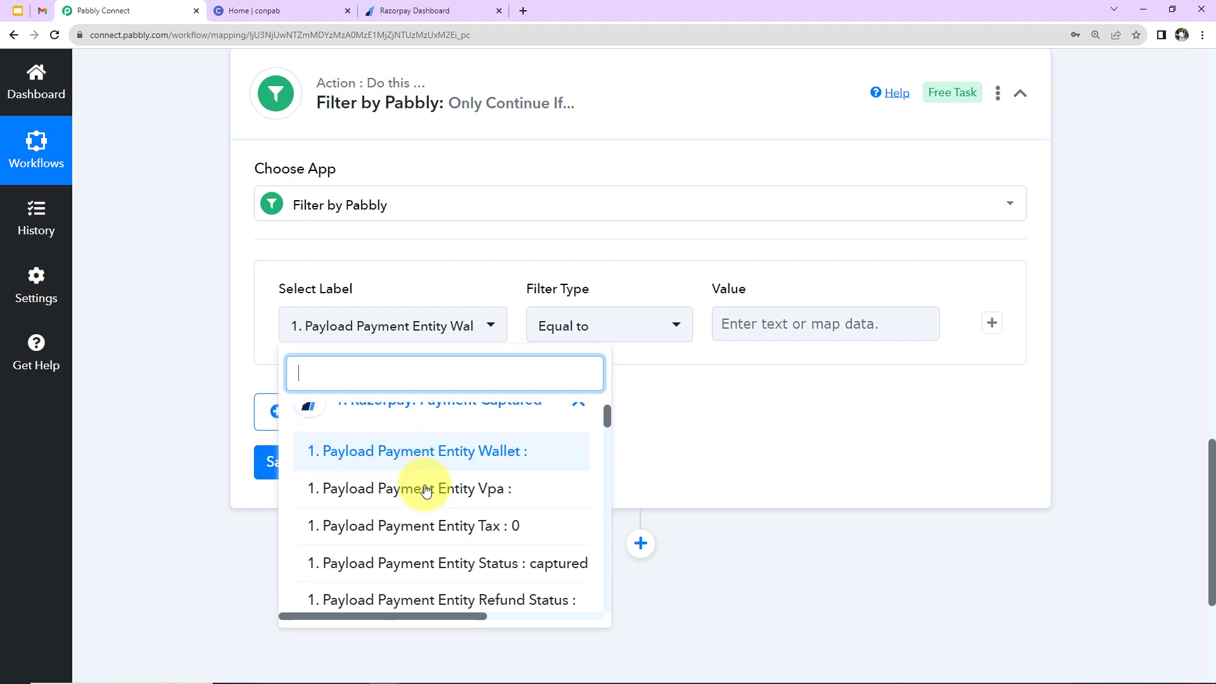
scroll(423, 484, "down", 2)
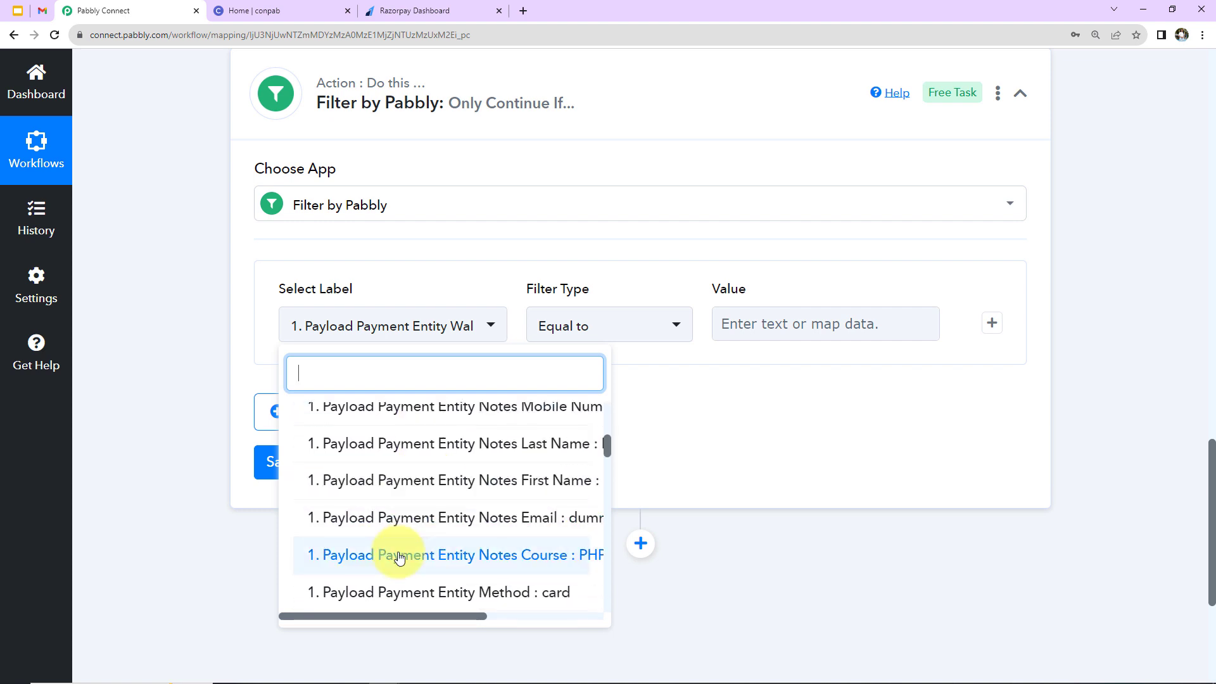
left_click(420, 551)
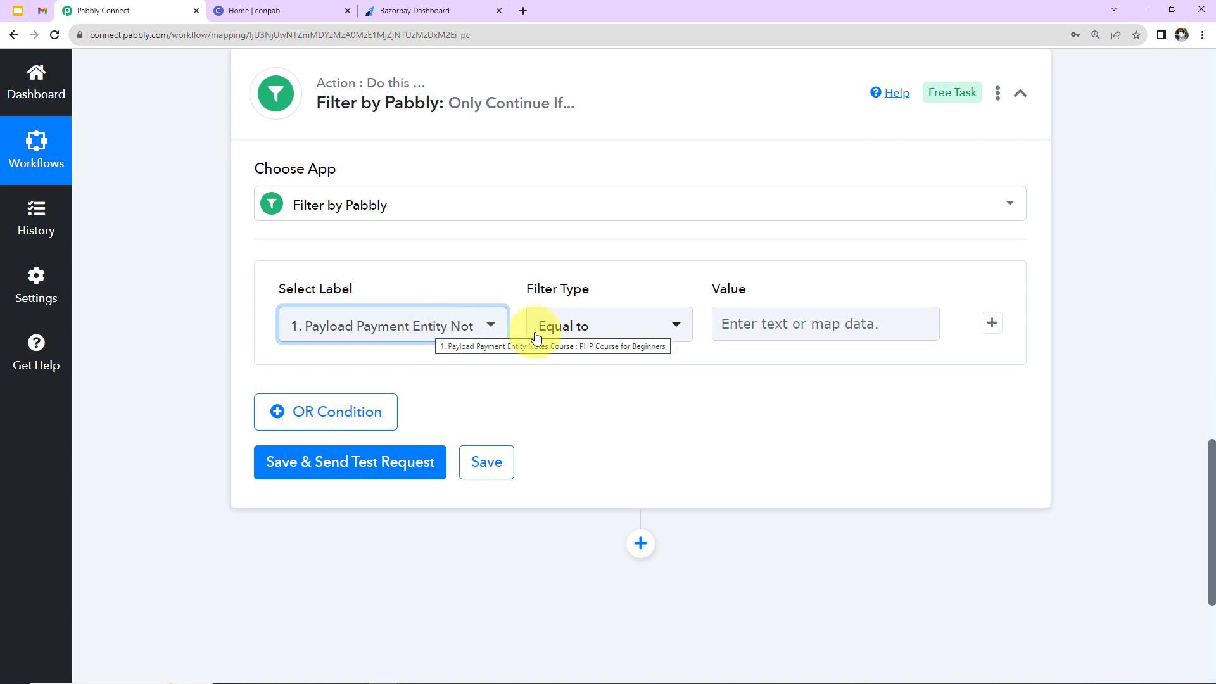
Set the filter value to 'PHP Course for Beginners', then save and send a test request.
left_click(783, 324)
scroll(1120, 400, "up", 10)
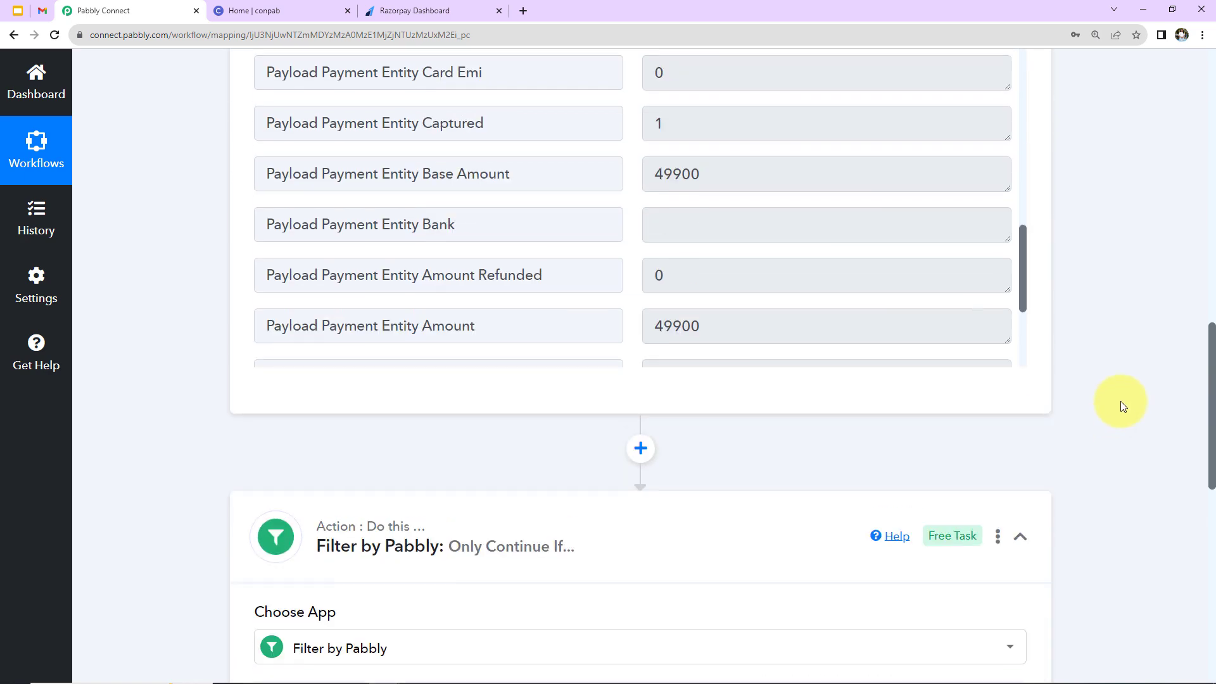
scroll(828, 359, "up", 5)
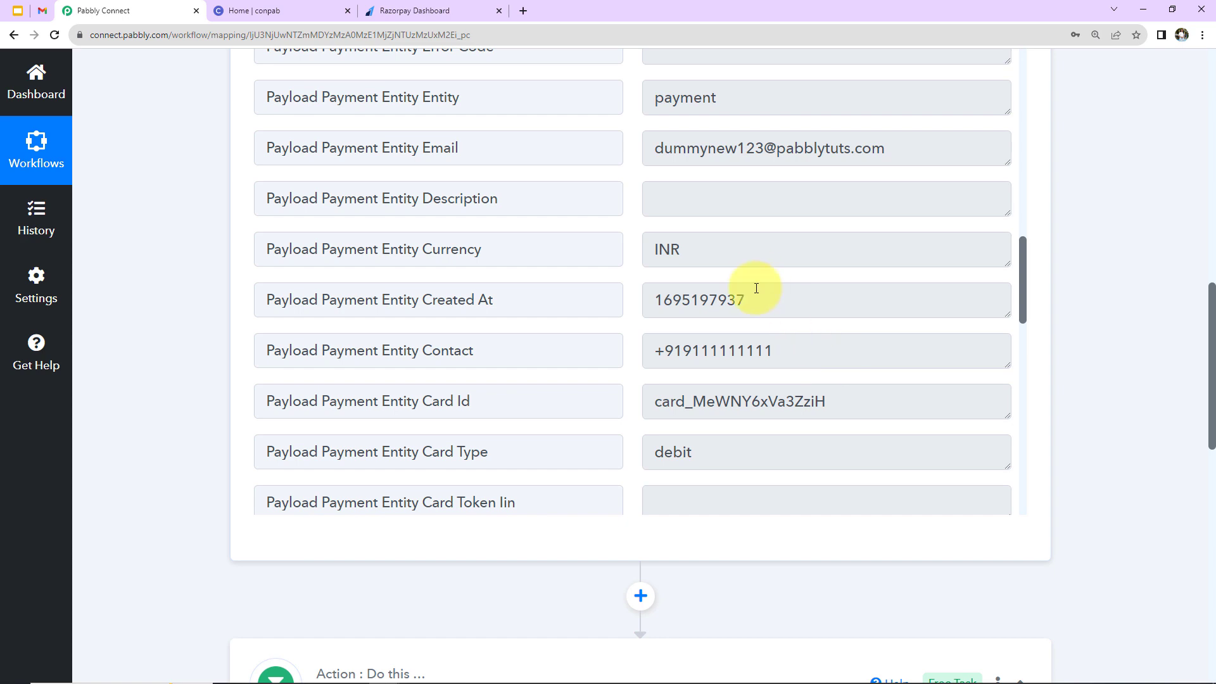
scroll(754, 286, "up", 10)
left_click_drag(662, 289, 828, 280)
right_click(809, 285)
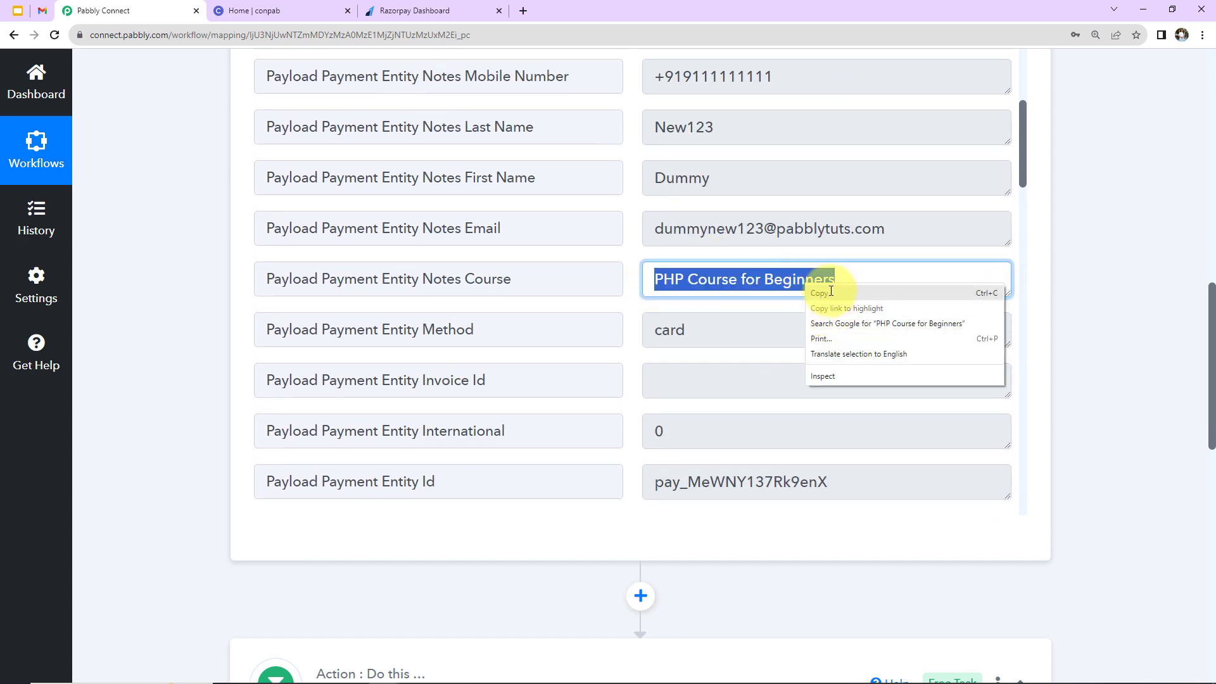
left_click(823, 293)
scroll(1134, 326, "down", 7)
left_click(821, 473)
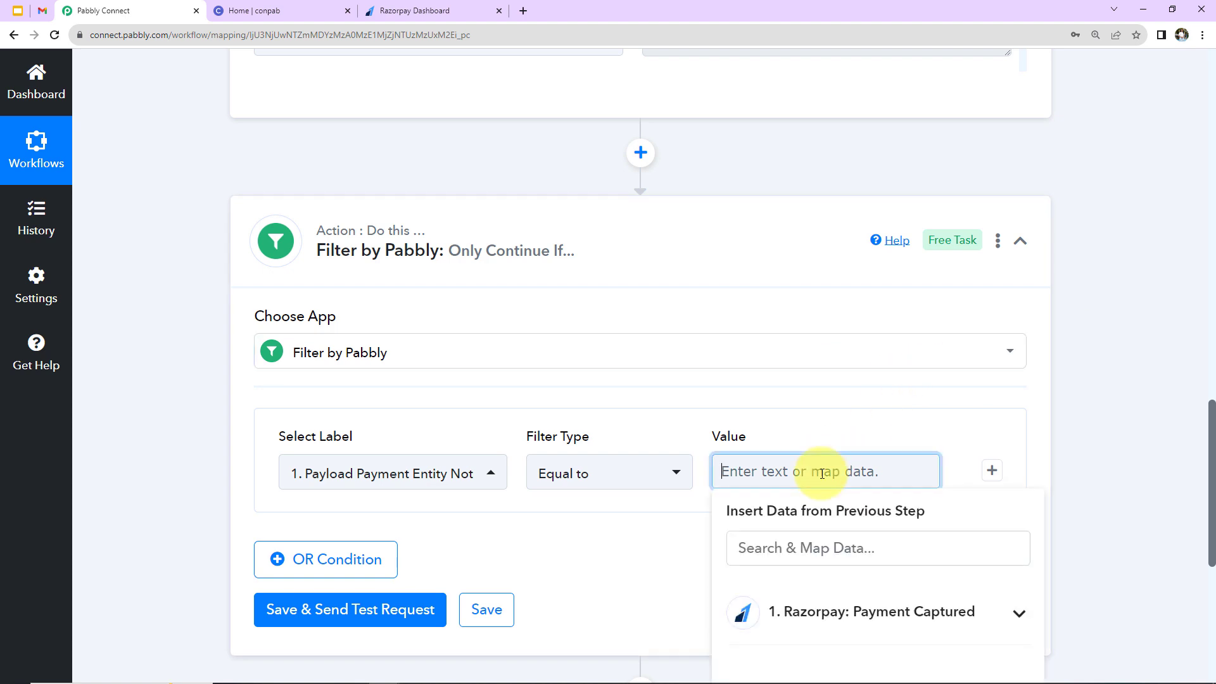
key("ctrl+v")
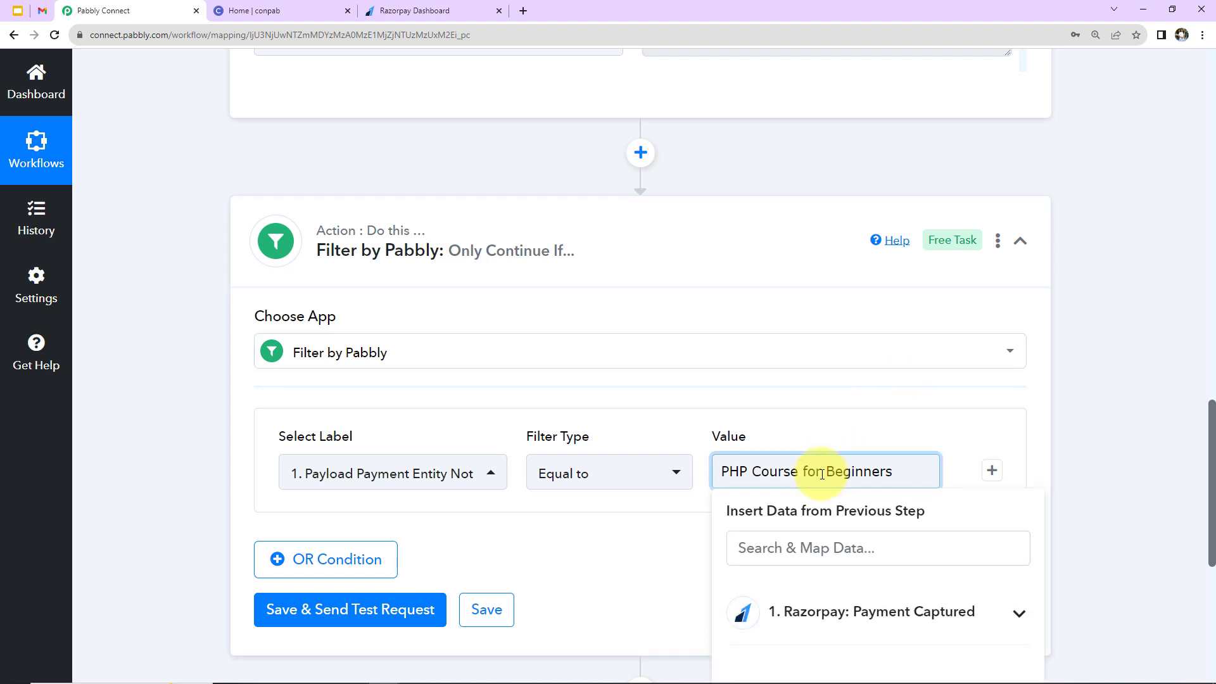
left_click(1112, 431)
scroll(1117, 428, "down", 2)
left_click(404, 475)
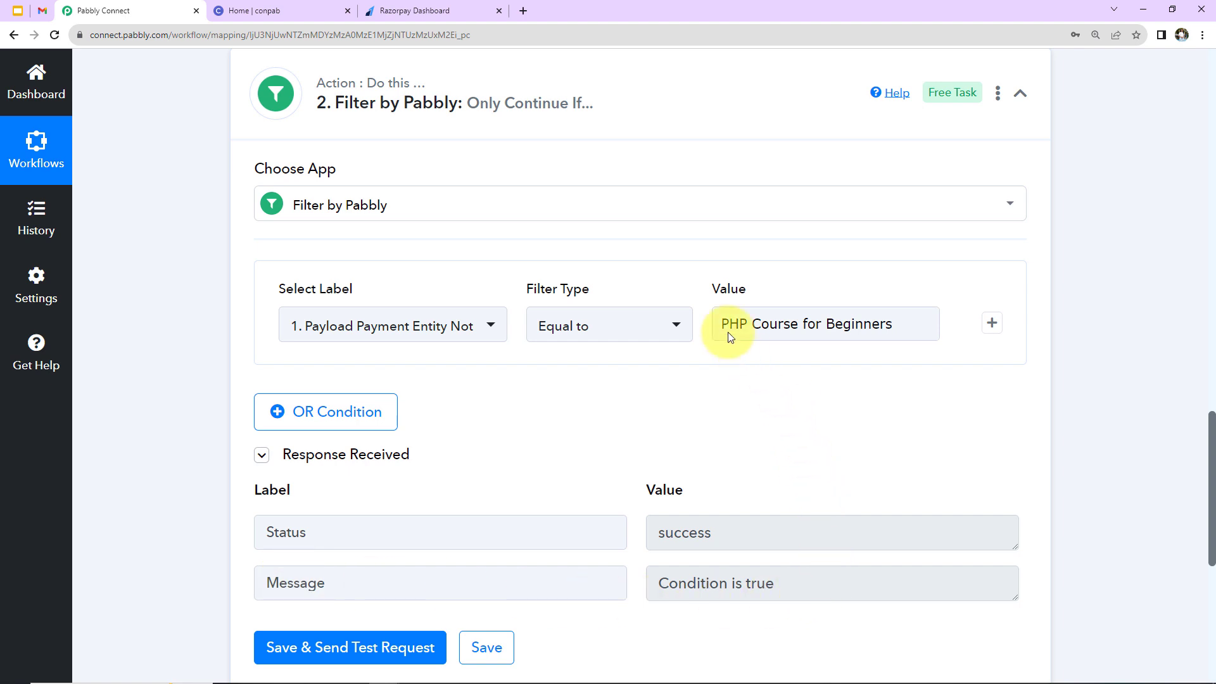
left_click(833, 327)
scroll(1119, 333, "down", 7)
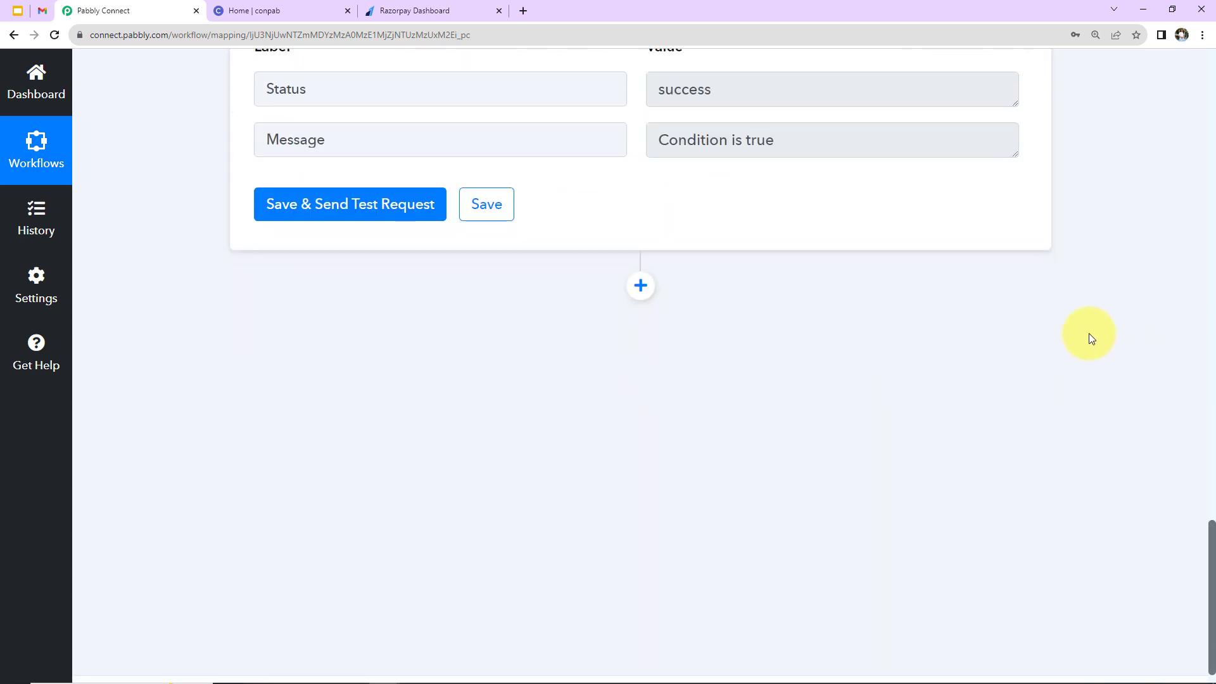
Add a Circle Invite Member action after the filter.
left_click(641, 290)
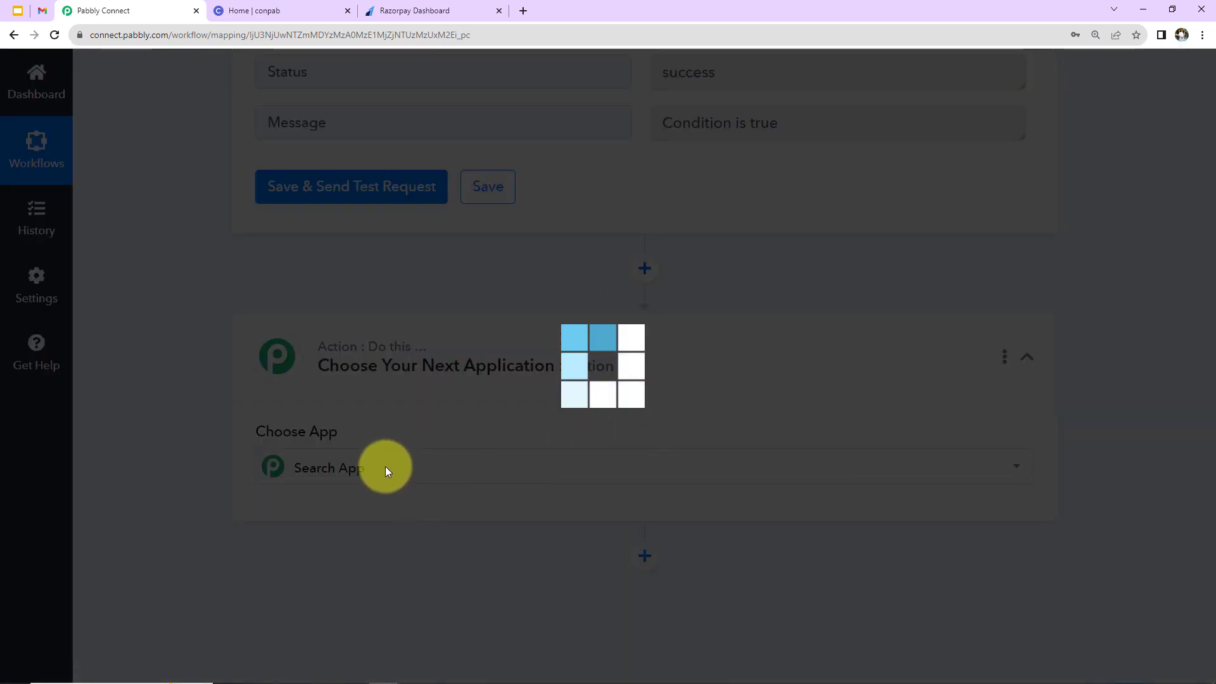
type("circl")
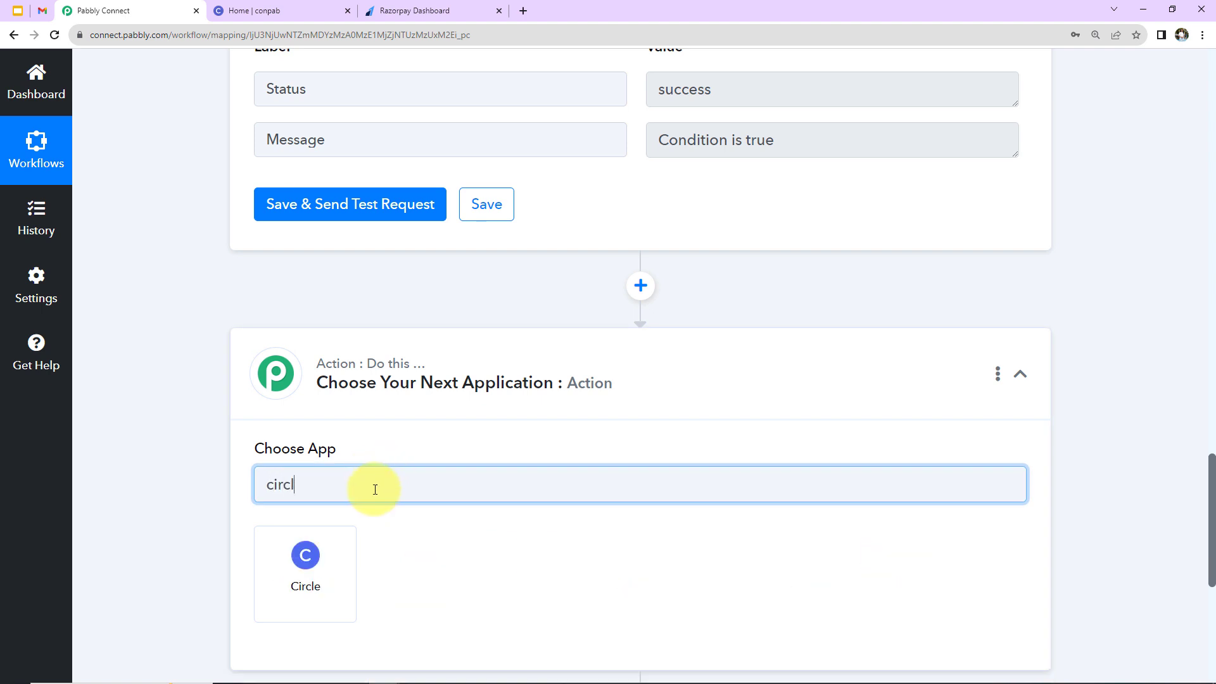
left_click(307, 560)
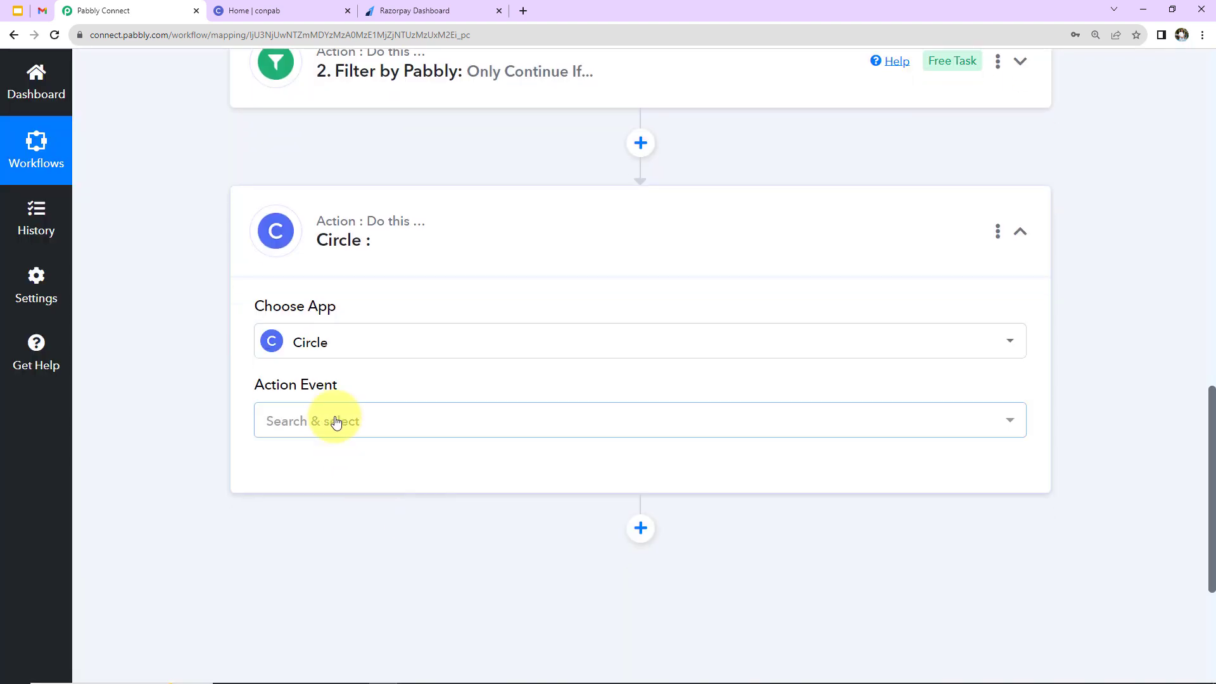
left_click(335, 422)
scroll(380, 316, "down", 10)
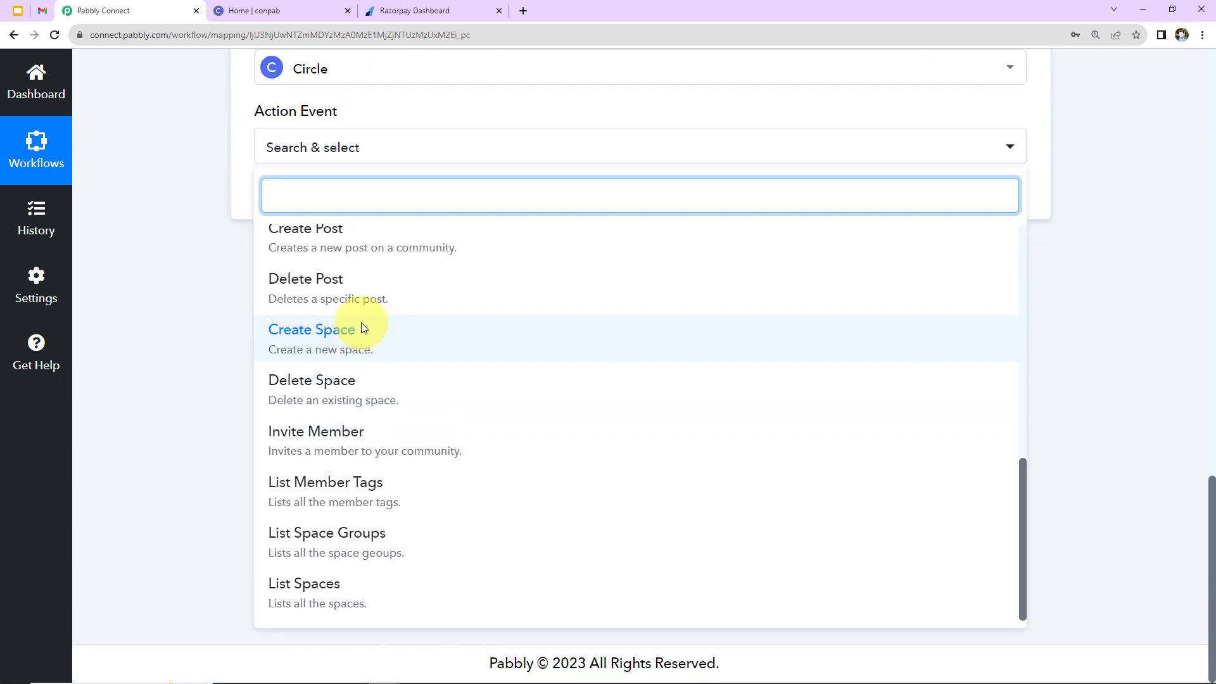
left_click(337, 444)
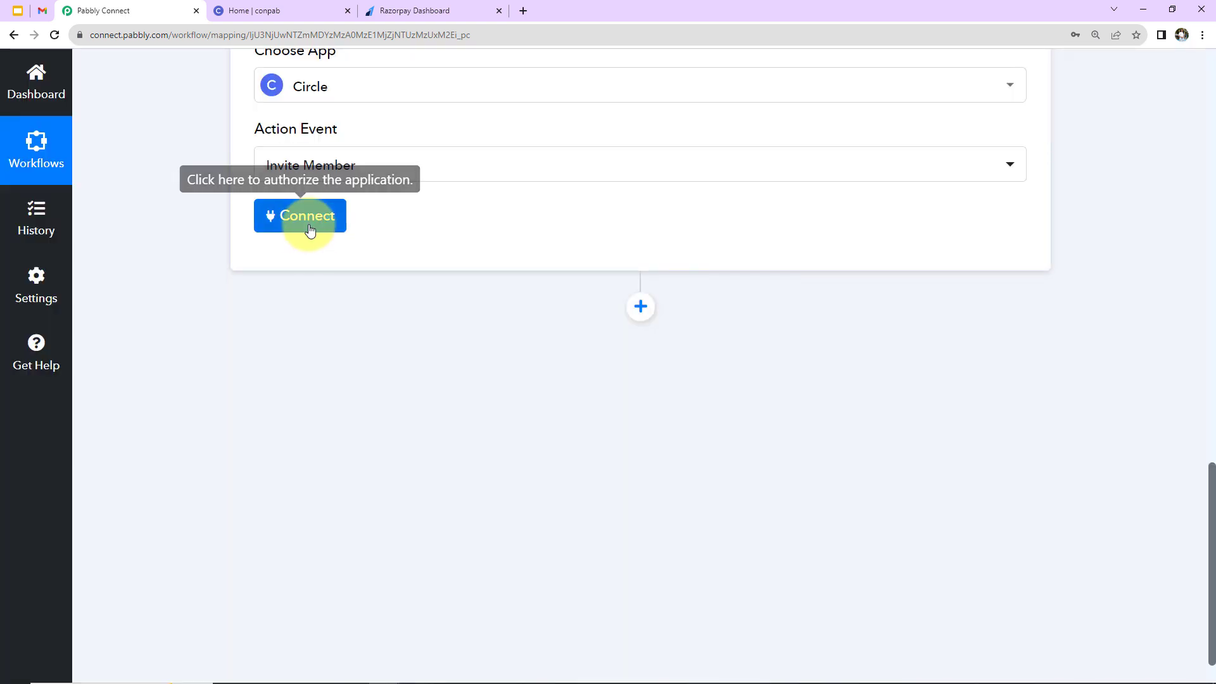
Start a new Circle account connection and go to the Circle community site.
left_click(306, 224)
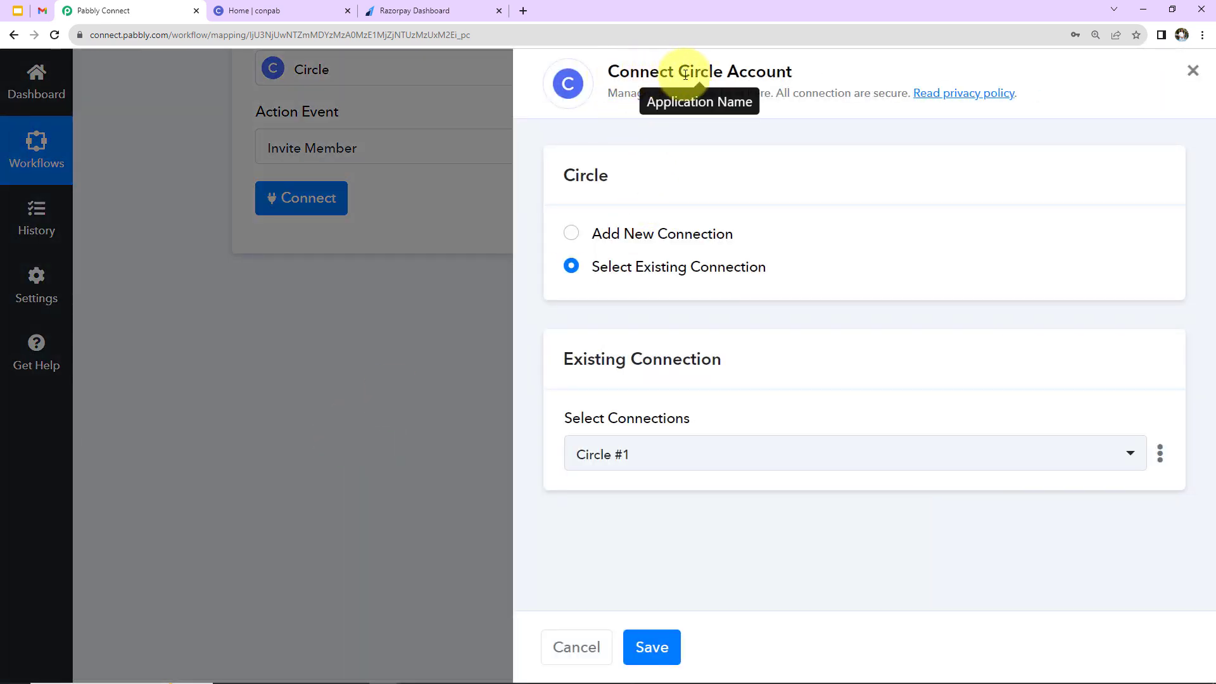
left_click(573, 234)
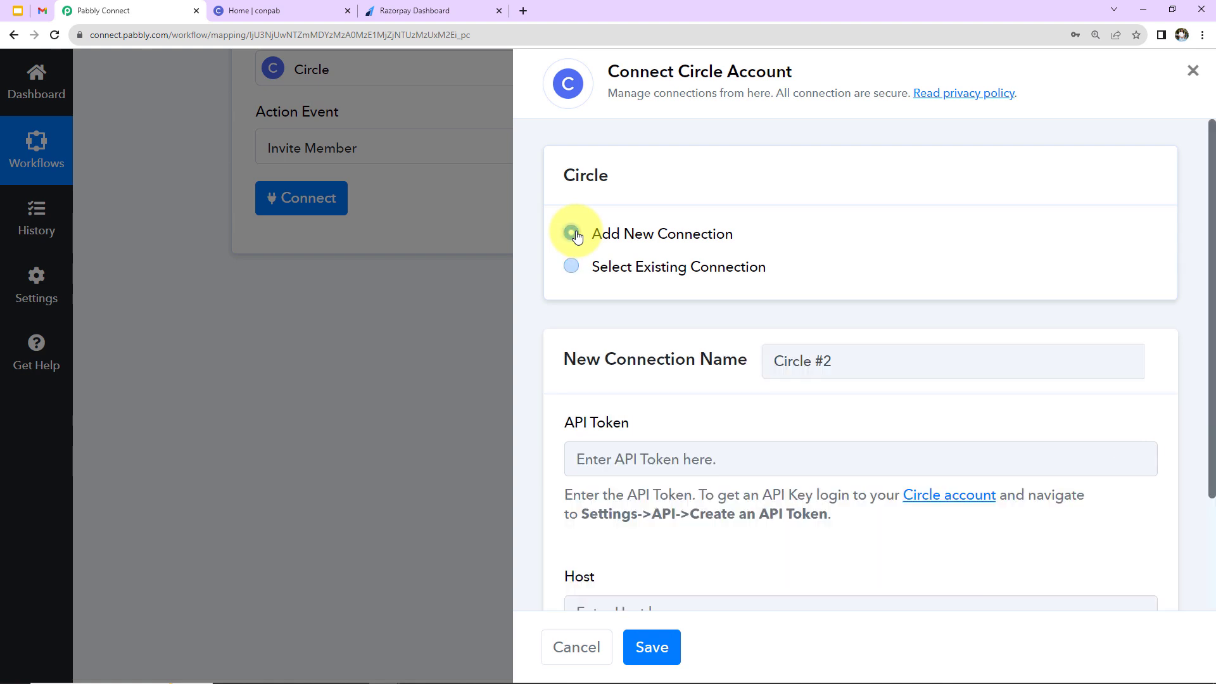
scroll(782, 238, "down", 3)
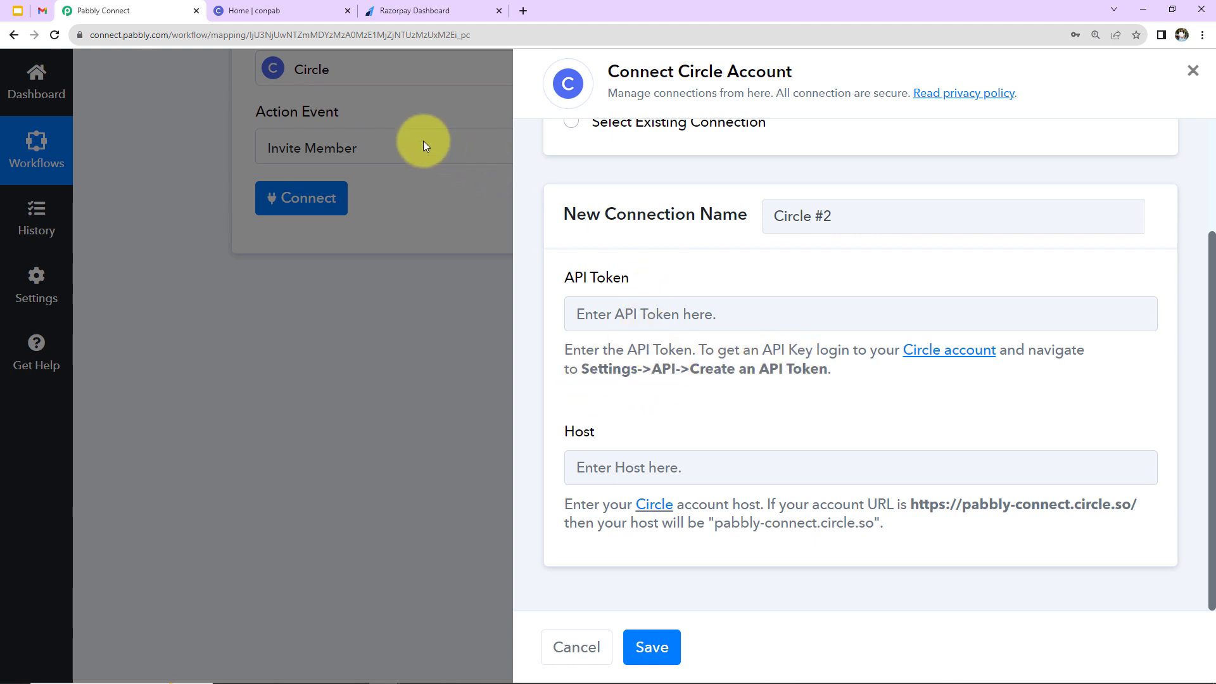
left_click(258, 12)
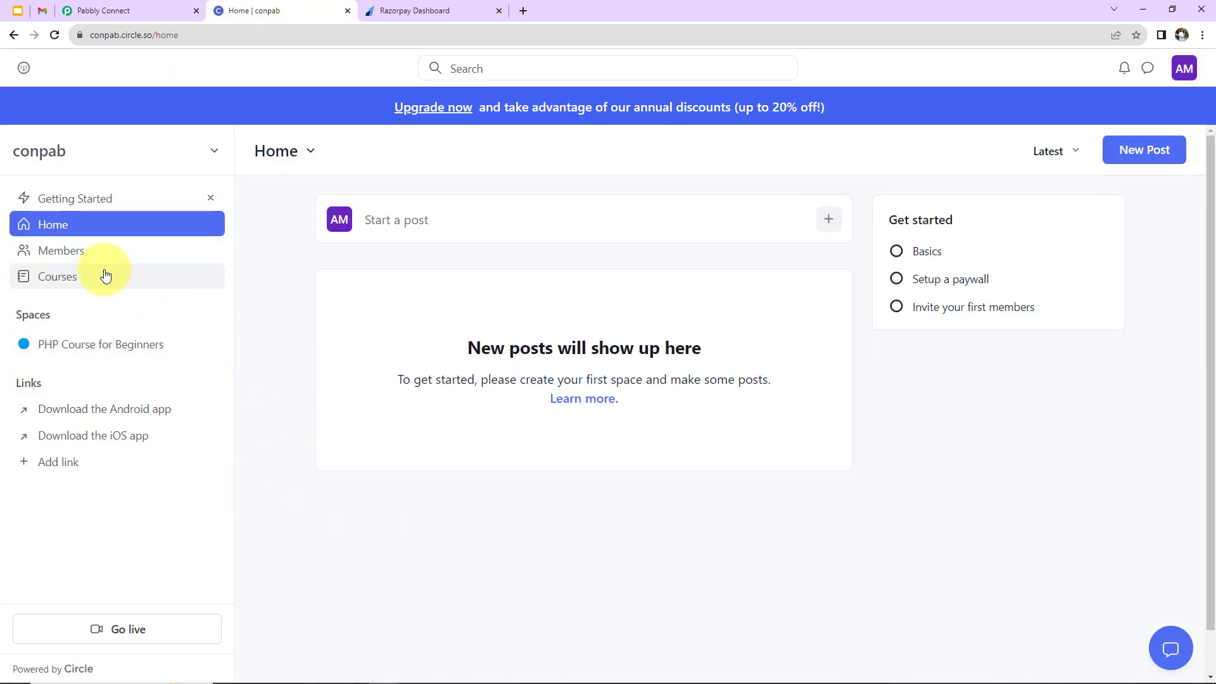
Navigate to Circle's API token settings through members and settings.
left_click(69, 252)
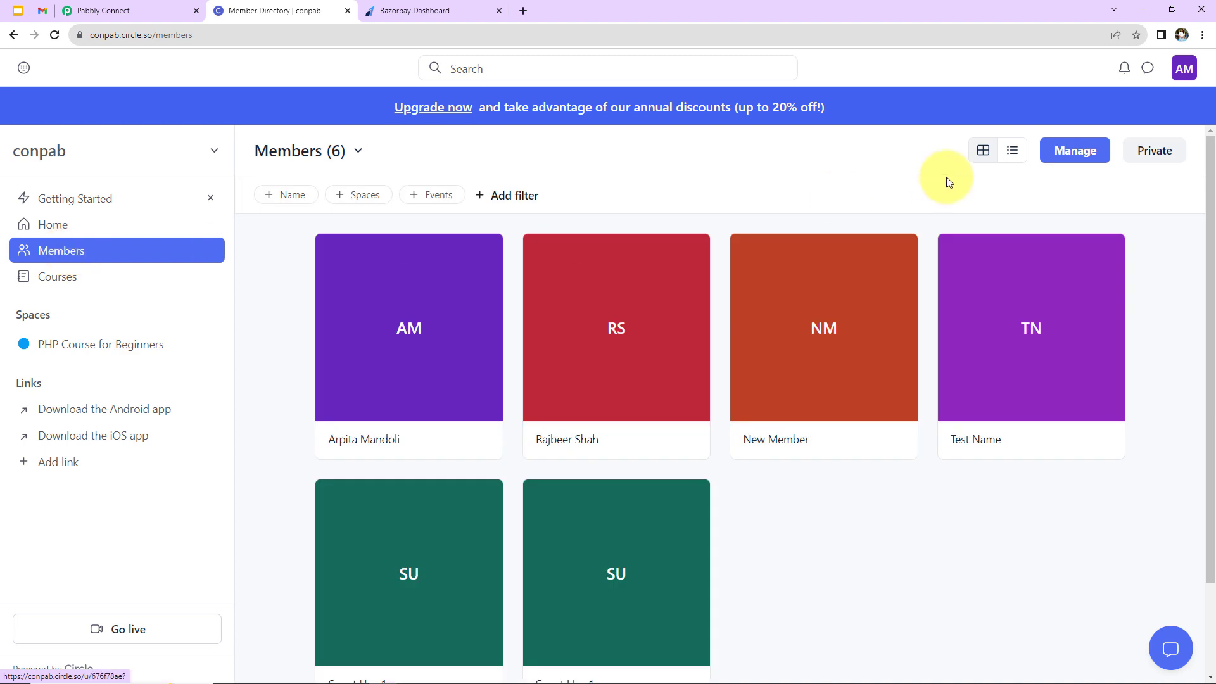
left_click(1054, 153)
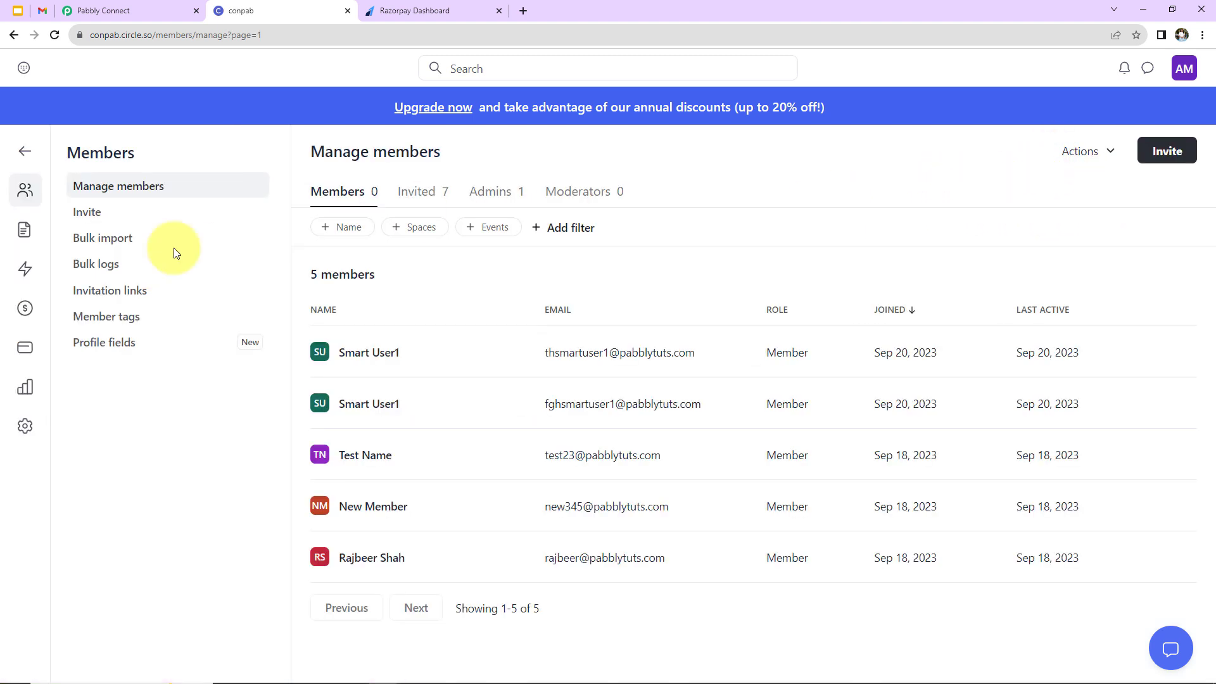
left_click(24, 428)
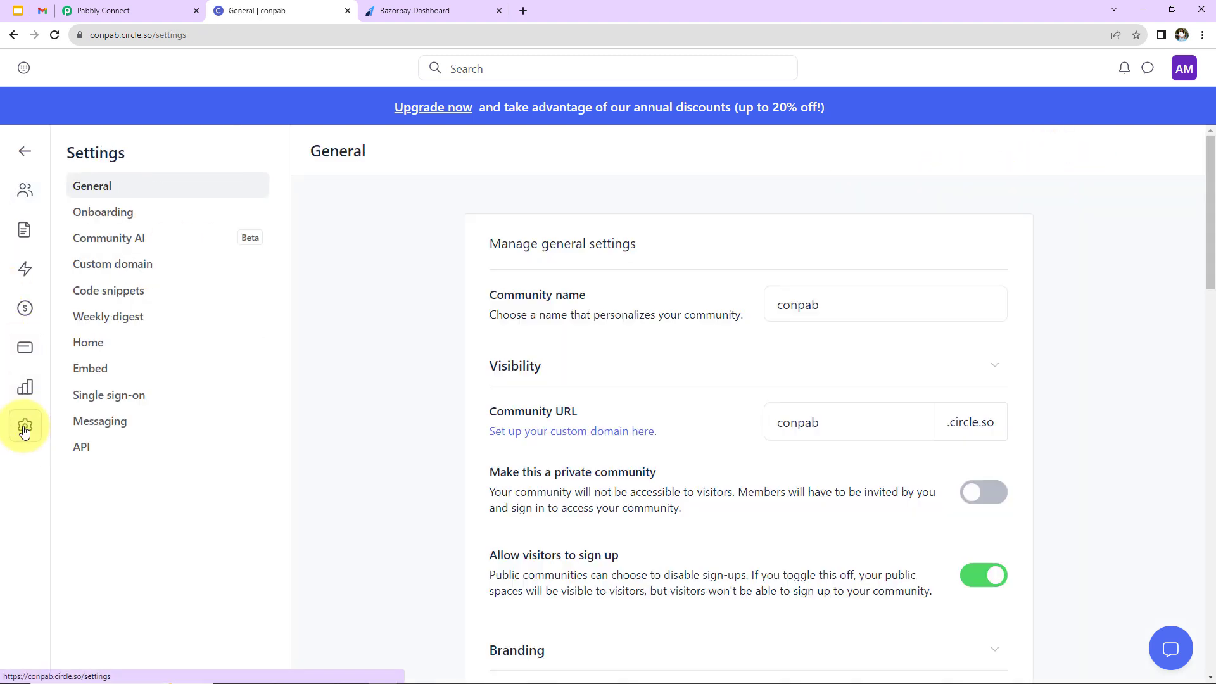
left_click(87, 448)
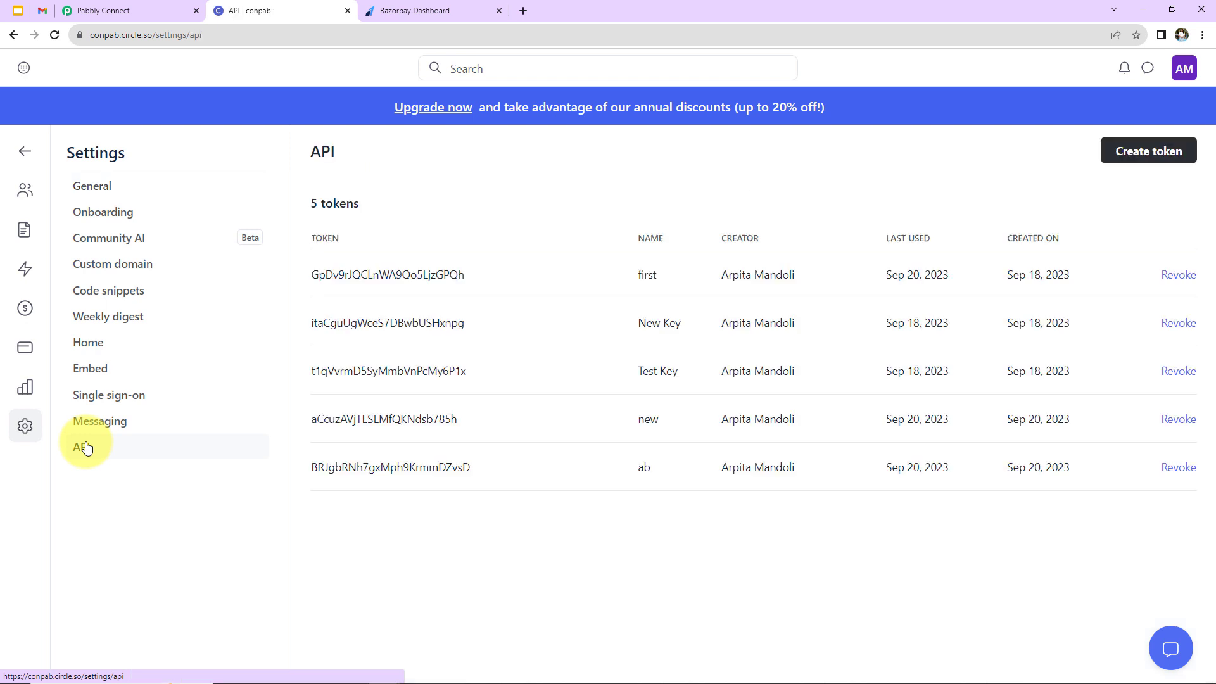
Create an API token named Test123 and copy its value.
left_click(1115, 156)
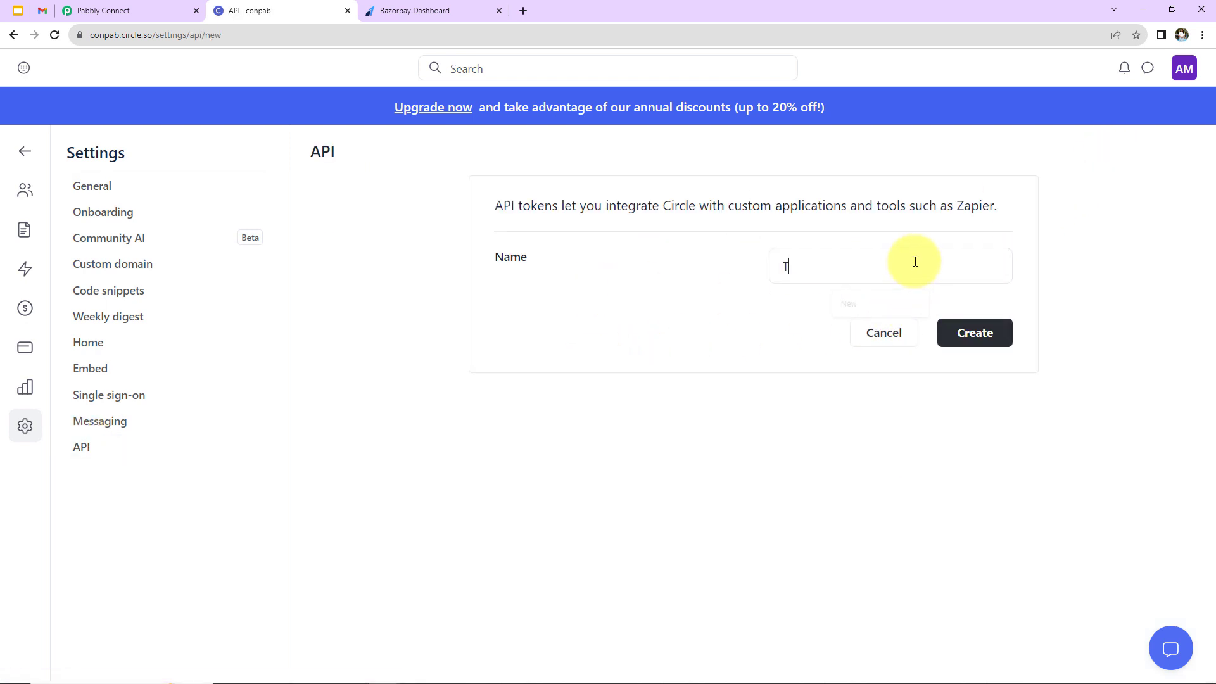
type("Test123")
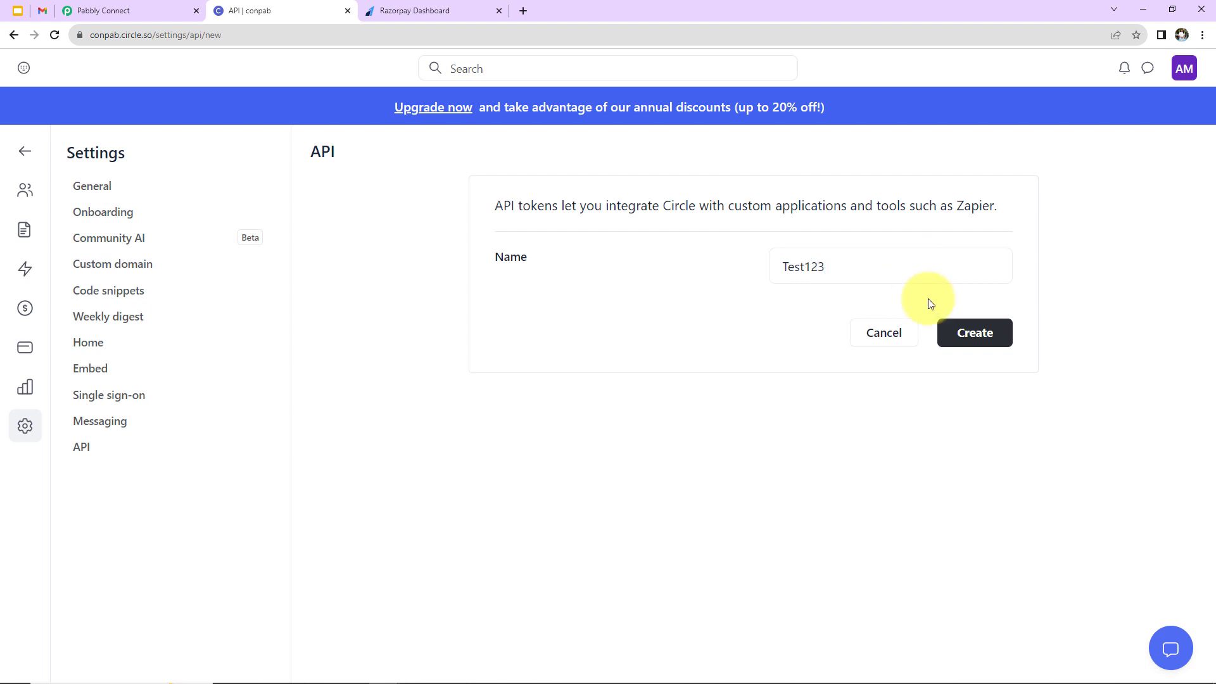
left_click(975, 331)
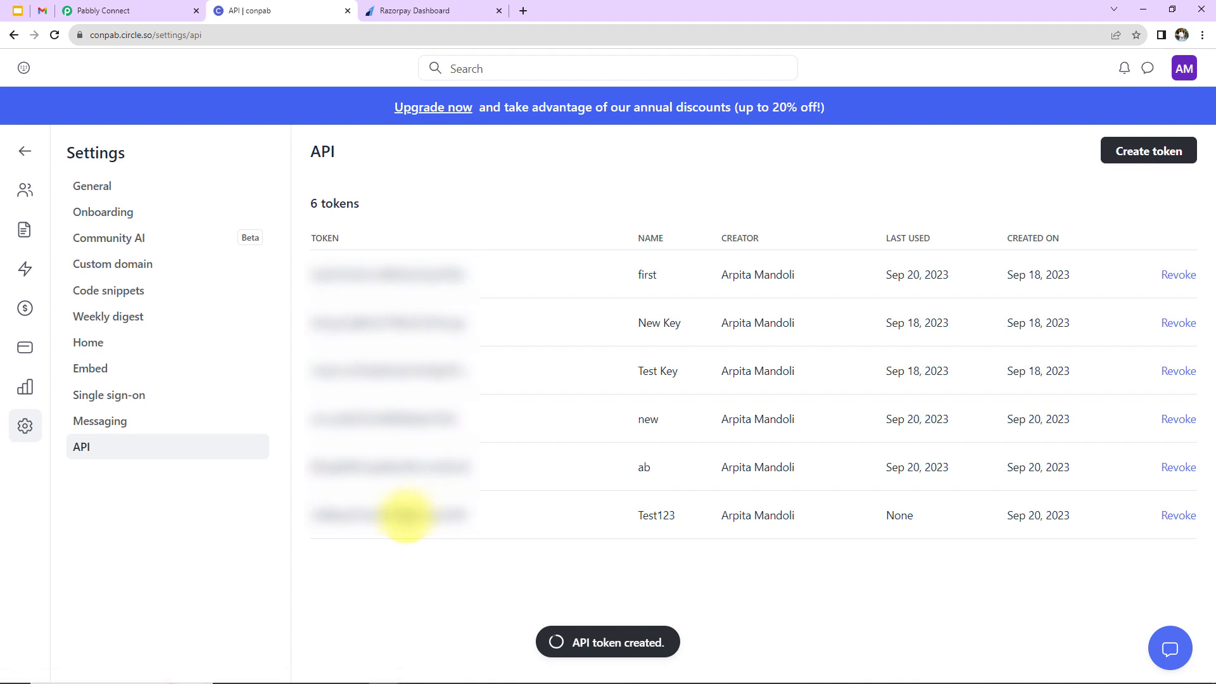
double_click(407, 512)
right_click(407, 518)
left_click(425, 530)
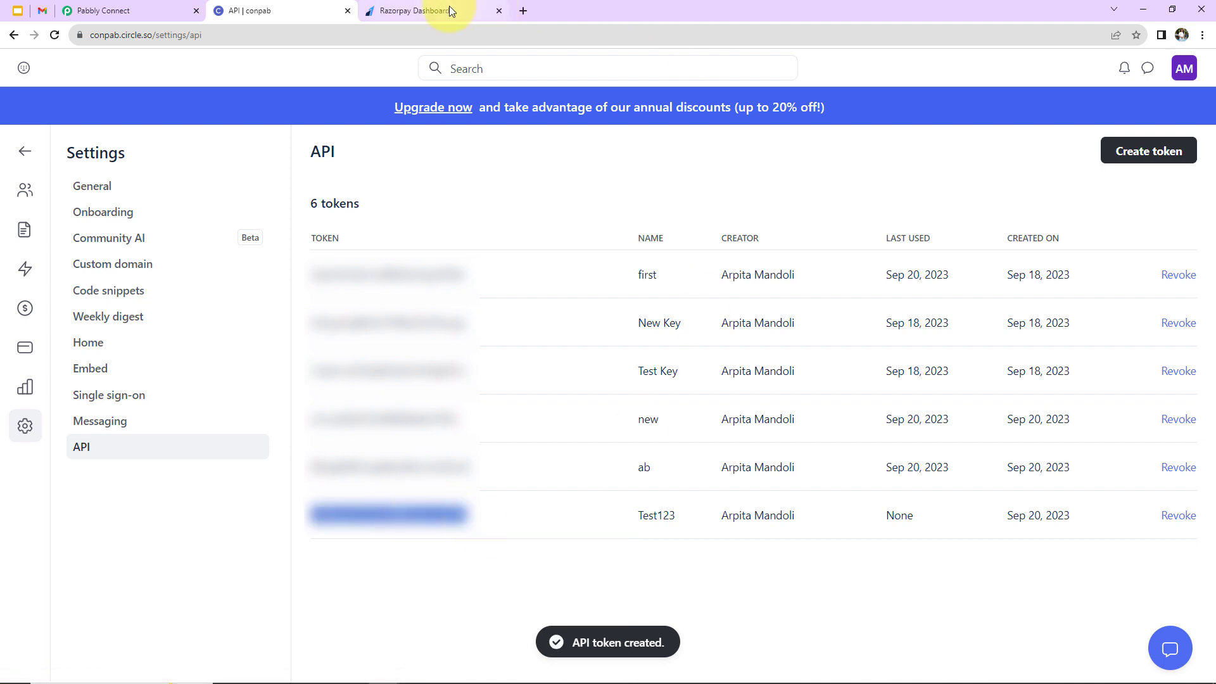
left_click(176, 6)
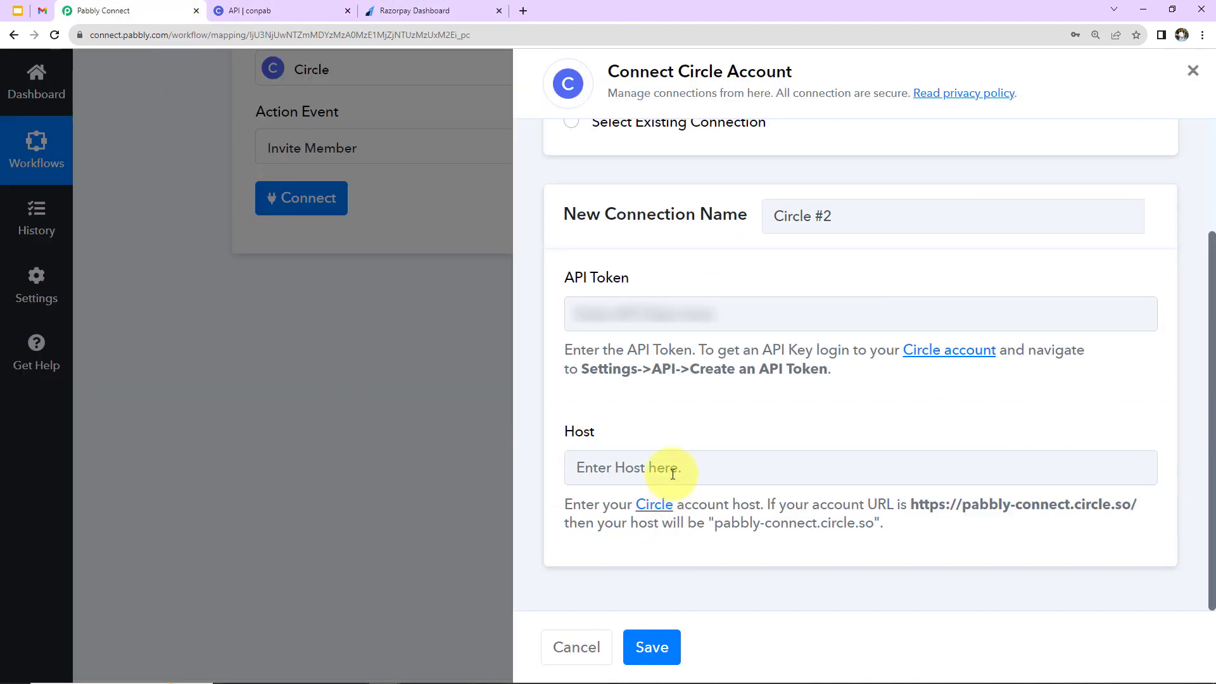
Paste the copied Circle token into the API Token field.
left_click(678, 311)
key("ctrl+v")
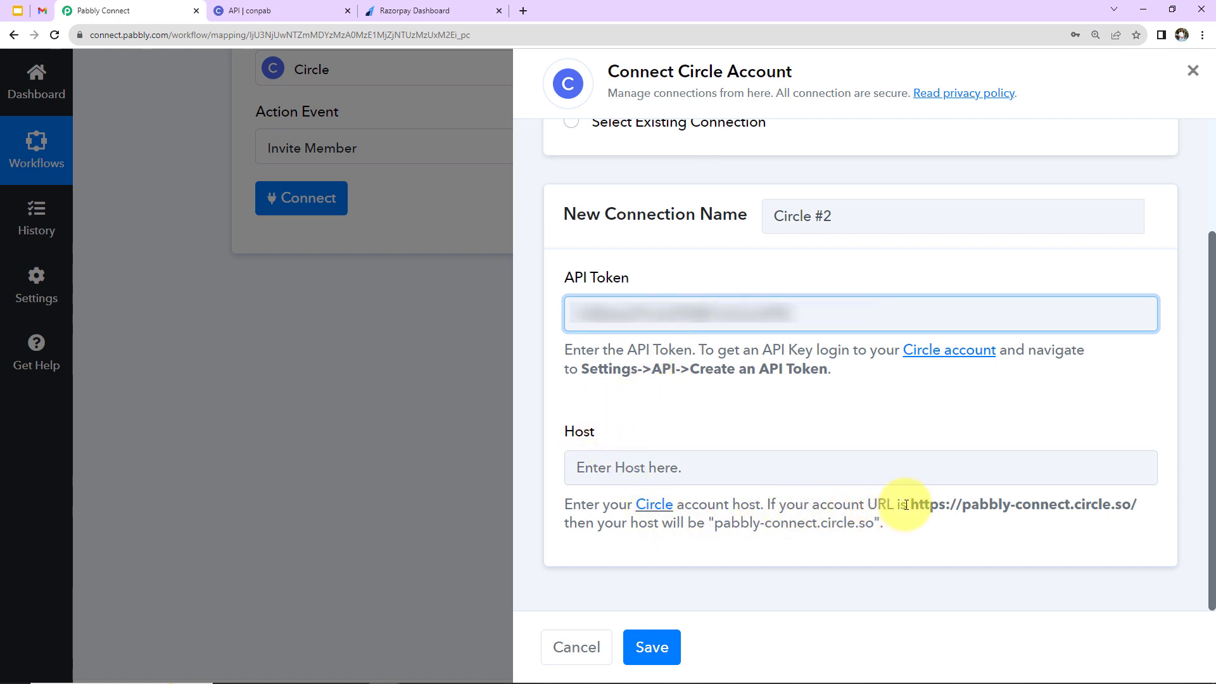
left_click_drag(911, 504, 1137, 505)
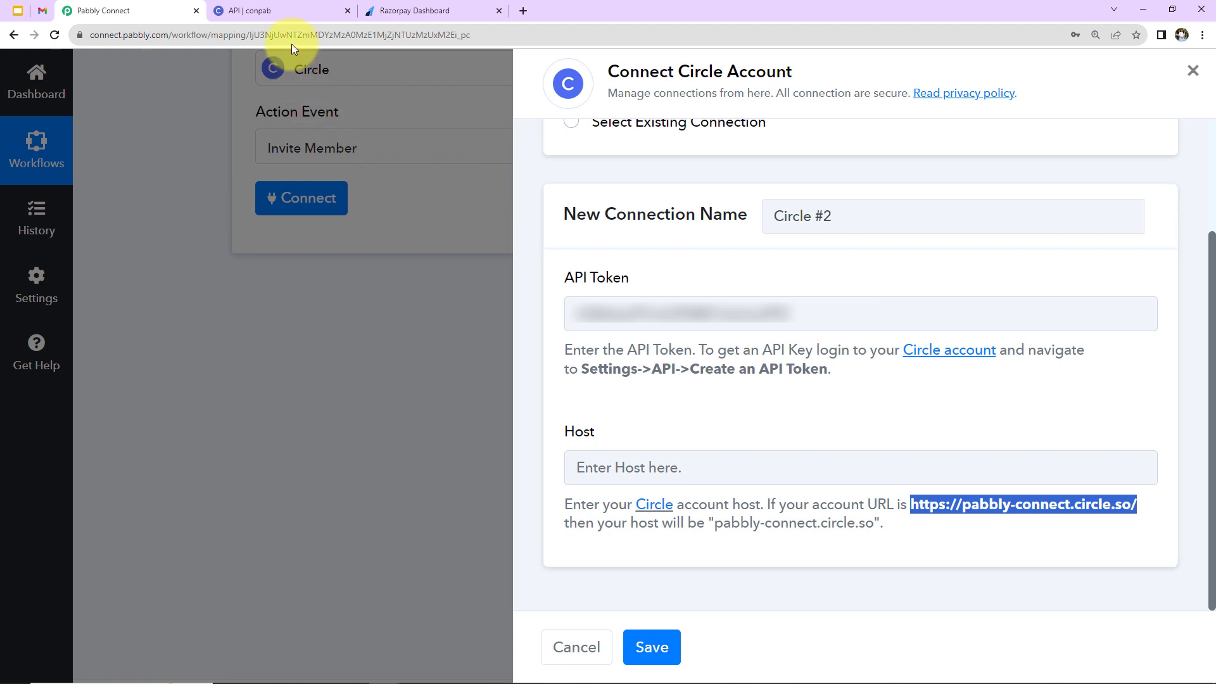
Copy conpab.circle.so from Circle's address bar into Host and save the connection.
left_click(295, 10)
left_click(100, 36)
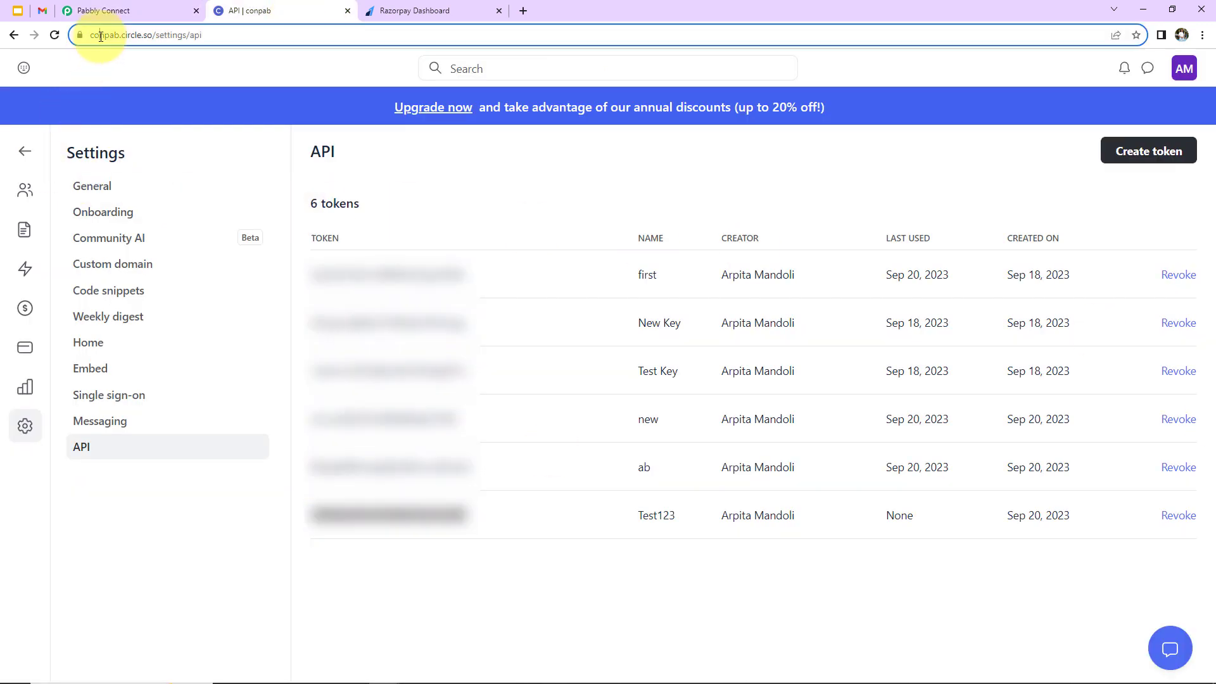
double_click(100, 36)
left_click(130, 38)
left_click_drag(120, 36, 164, 41)
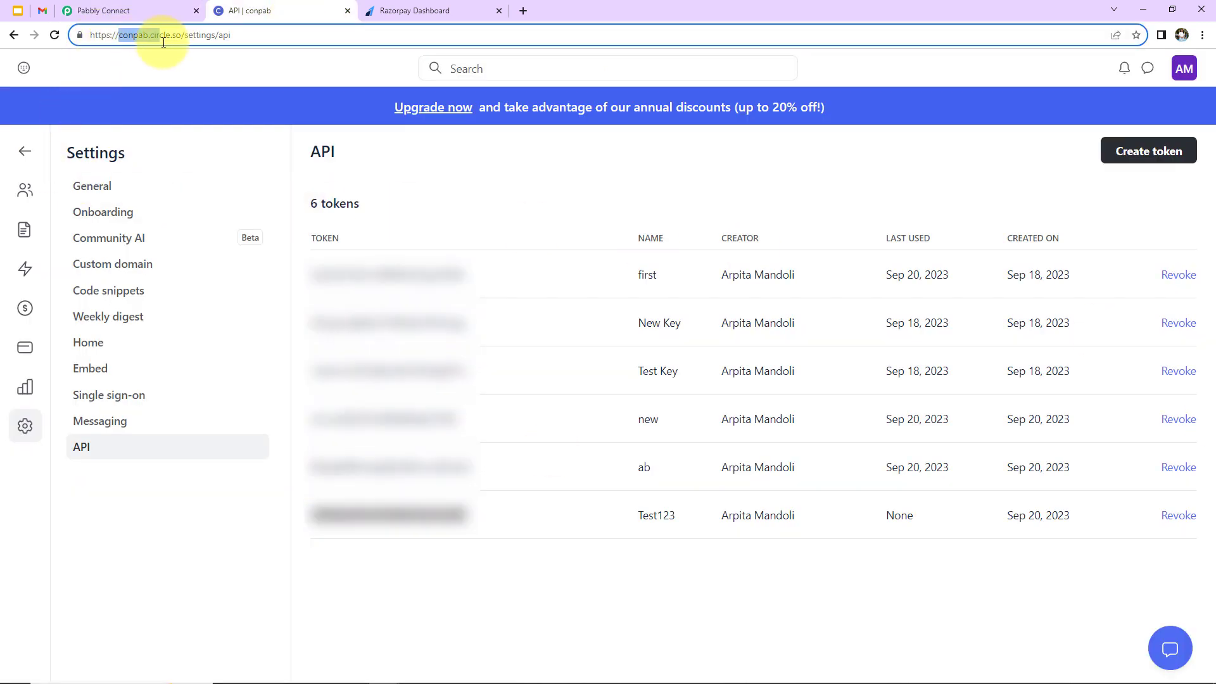
right_click(170, 34)
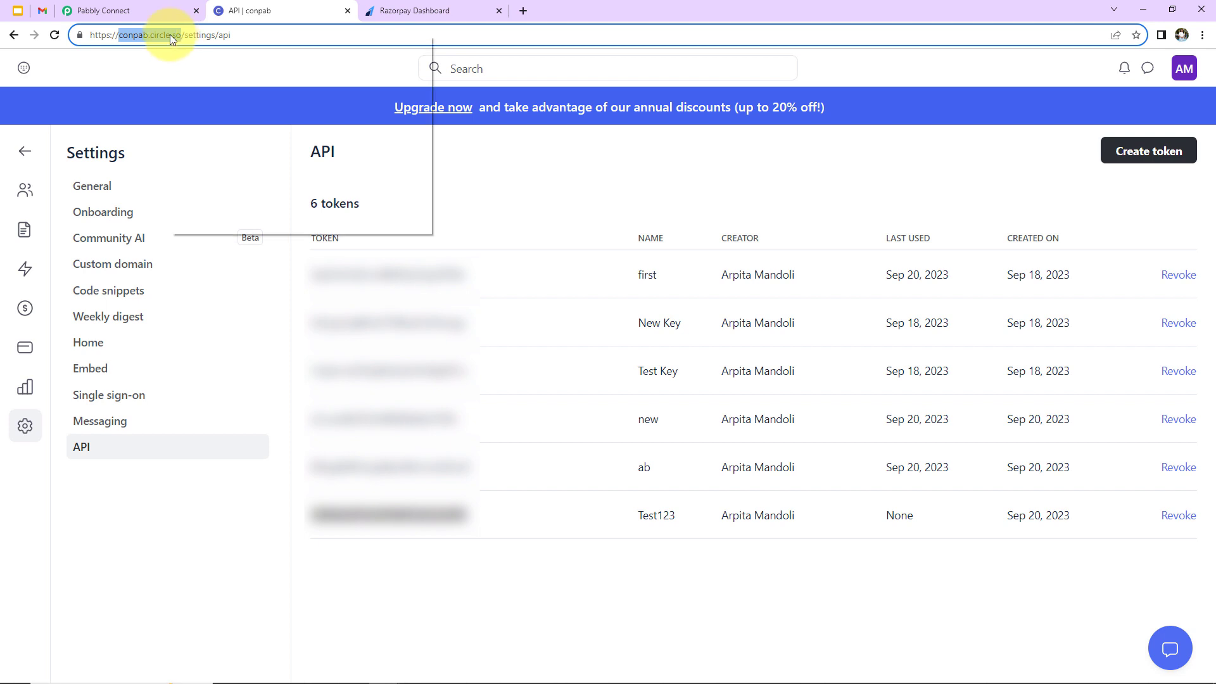
left_click(192, 123)
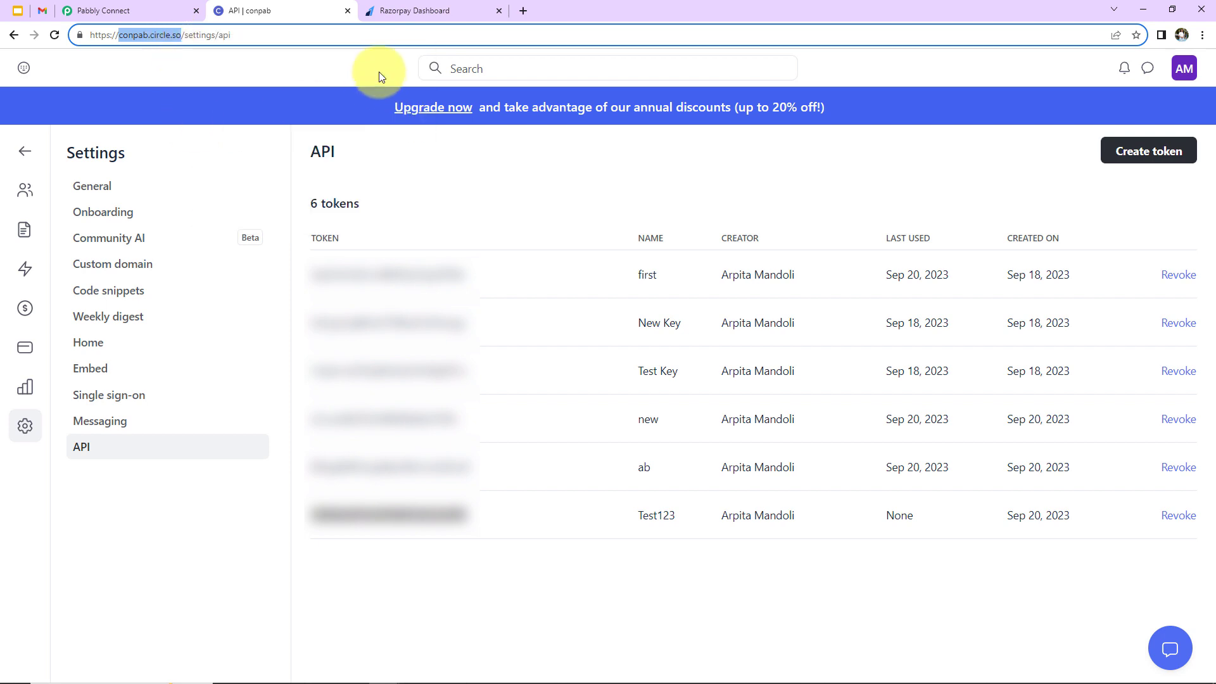
left_click(158, 5)
left_click(627, 475)
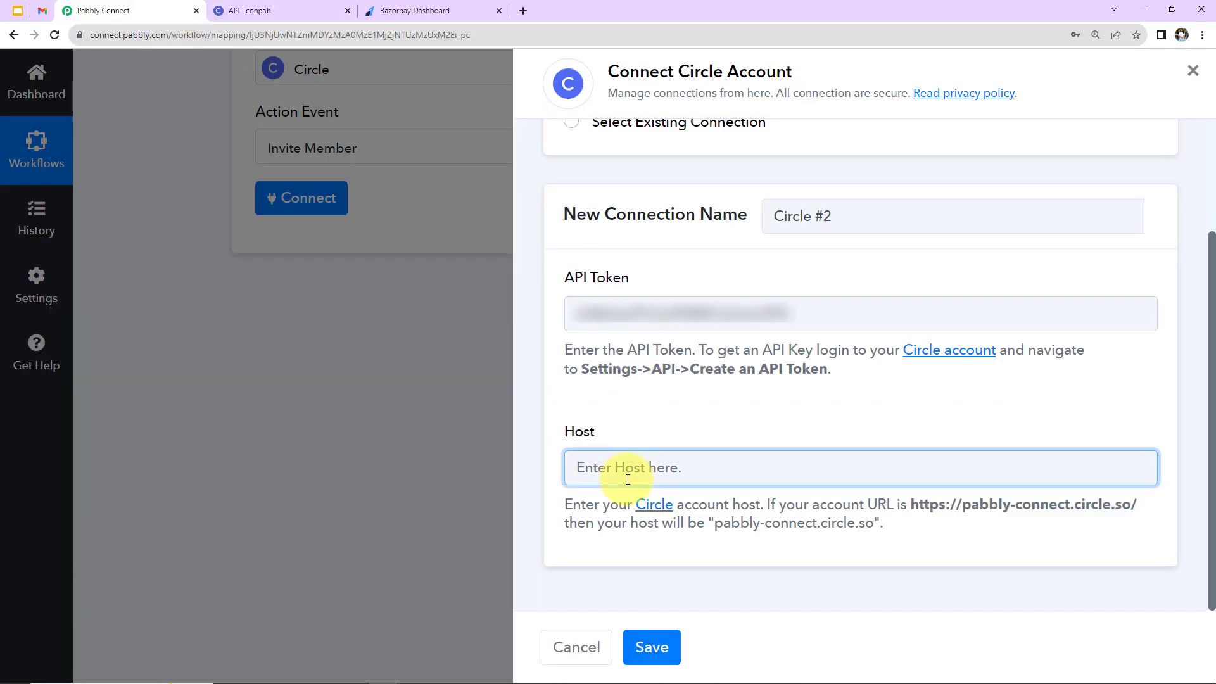
left_click(652, 651)
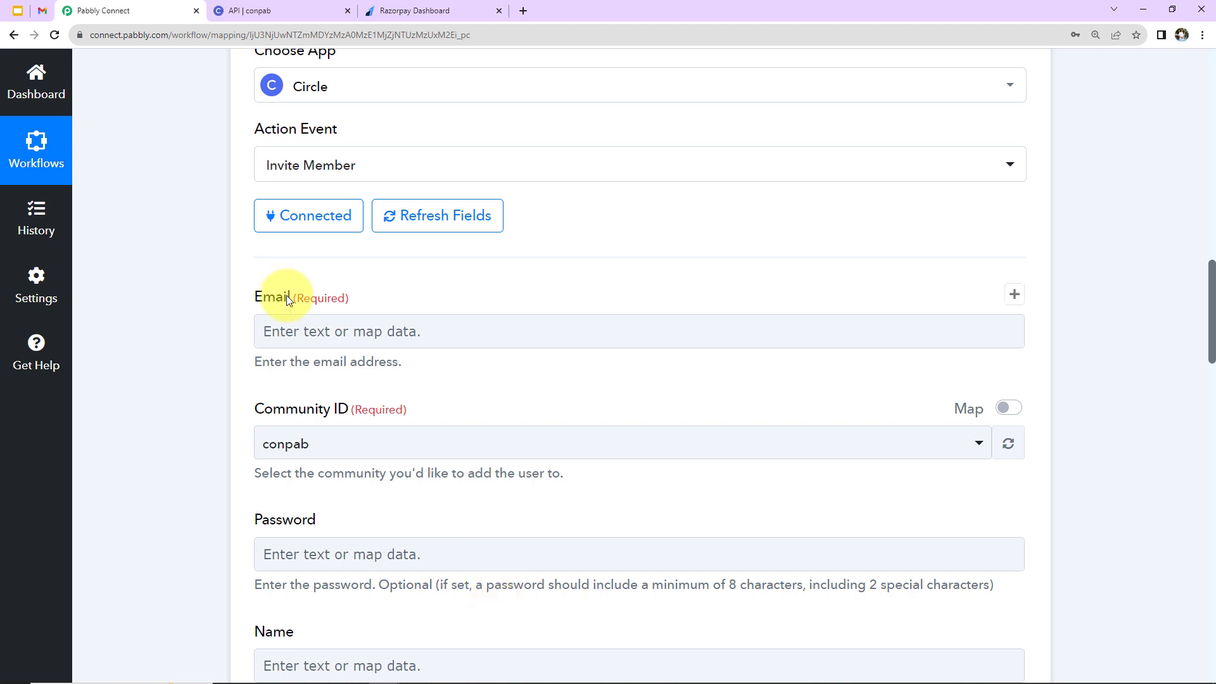
Map Razorpay's Payload Payment Entity Notes Email into the Invite Member Email field.
scroll(461, 361, "down", 1)
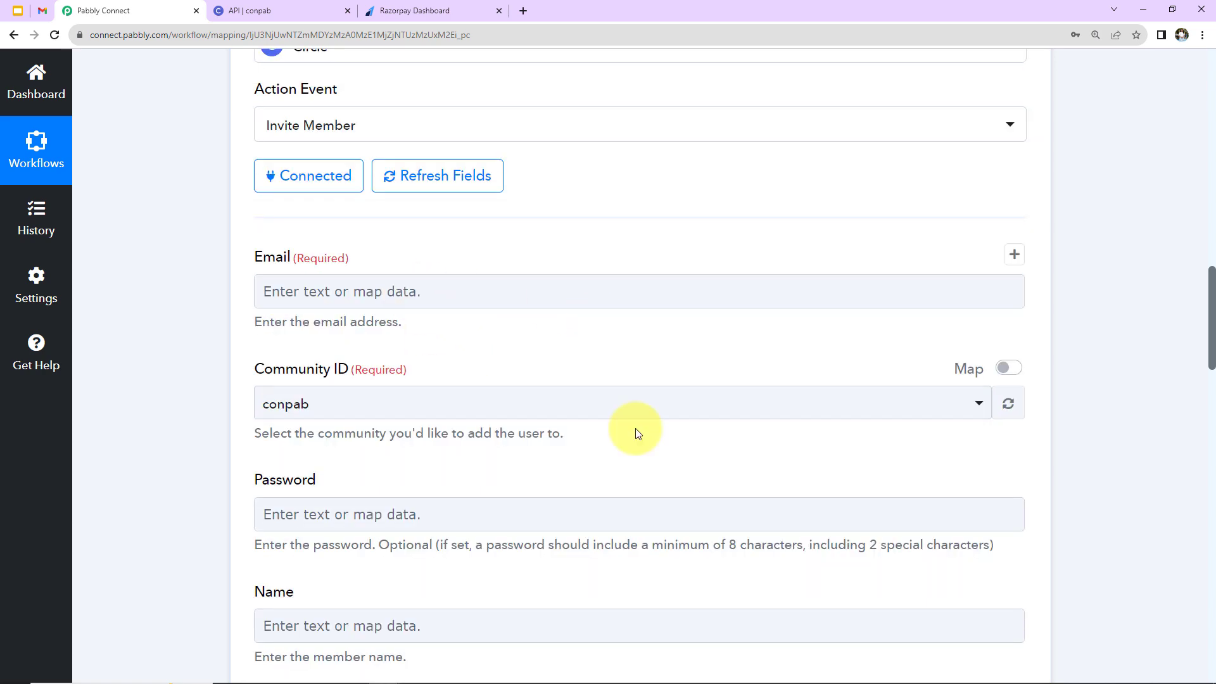
scroll(633, 428, "up", 9)
left_click(302, 172)
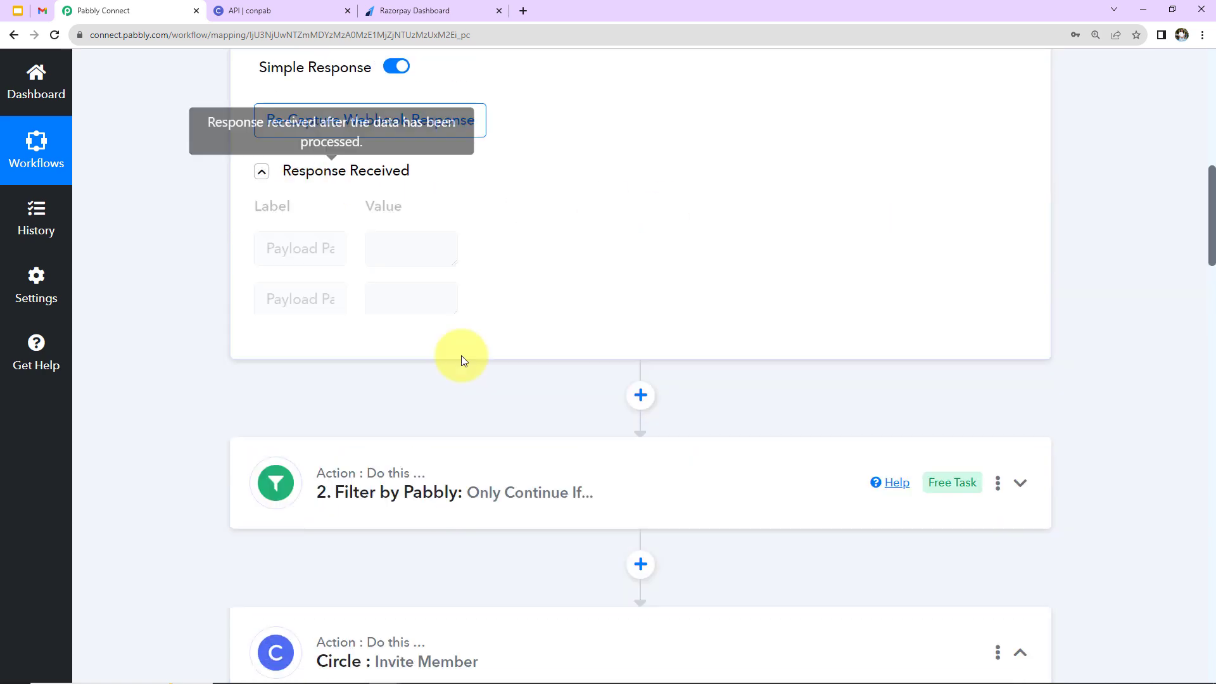
scroll(769, 476, "down", 5)
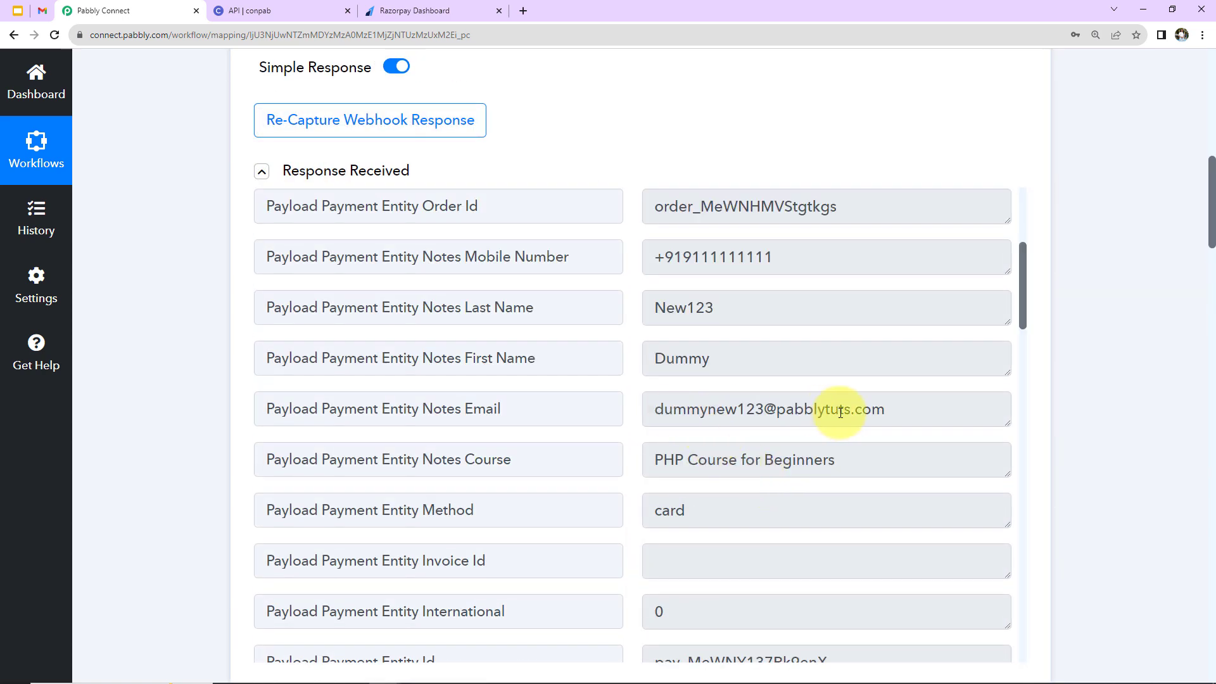
scroll(1079, 408, "down", 10)
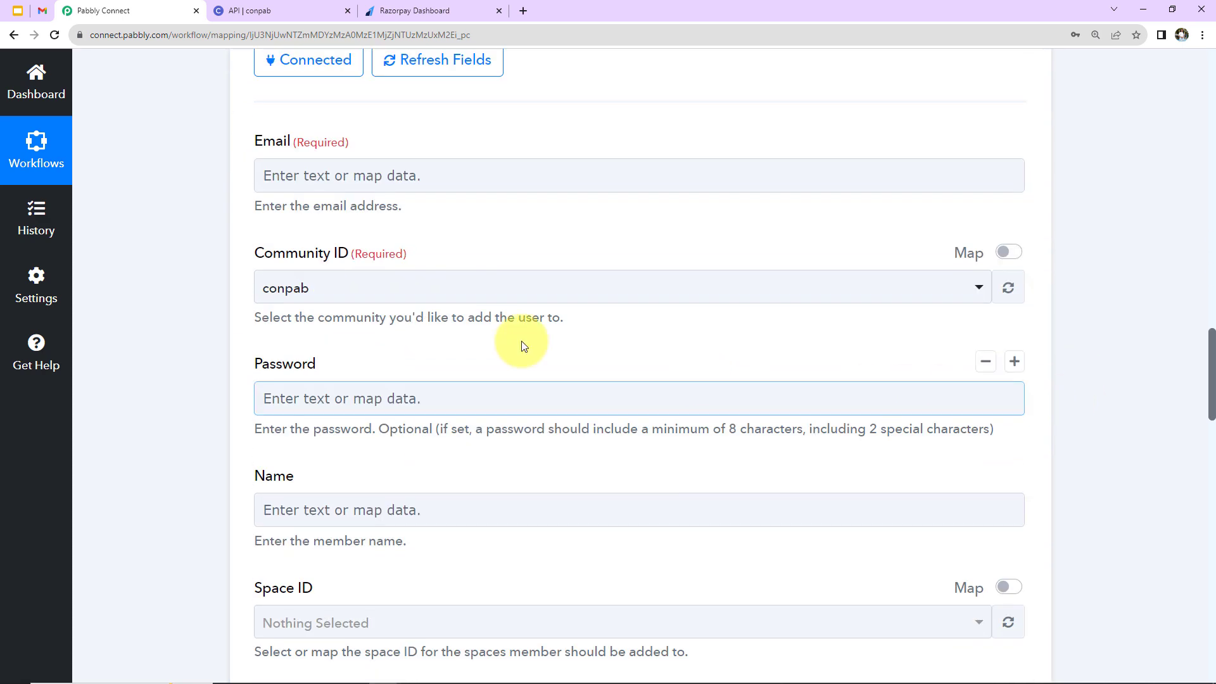
left_click(282, 174)
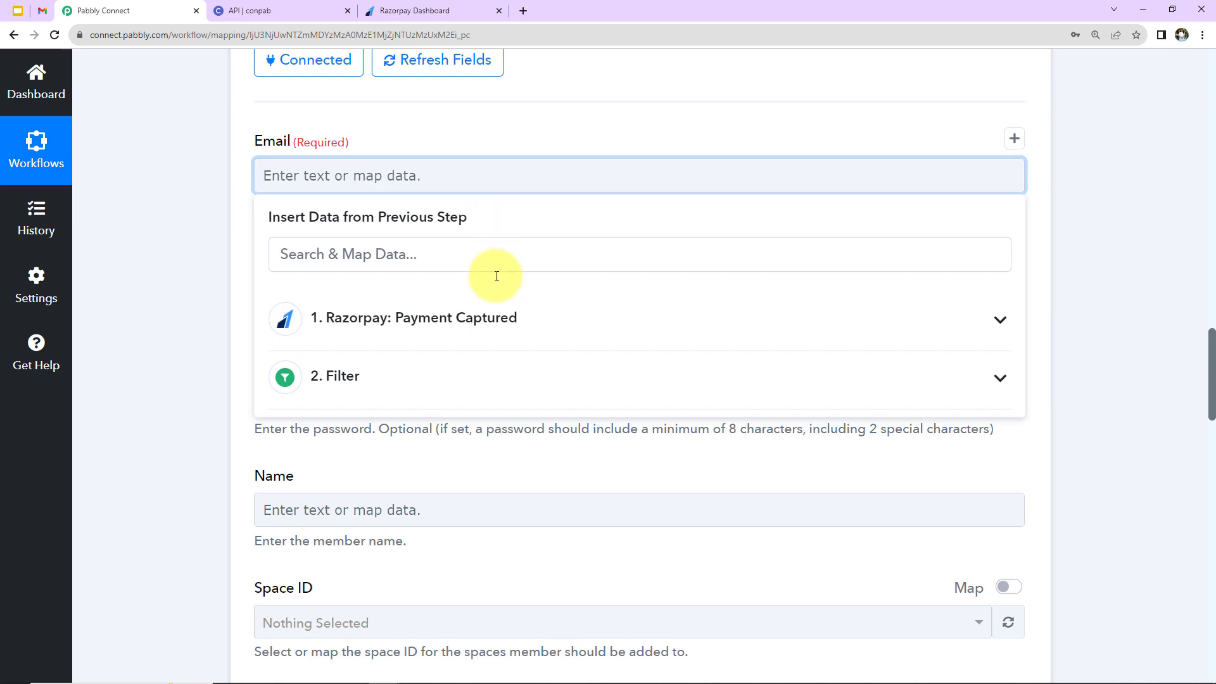
left_click(336, 324)
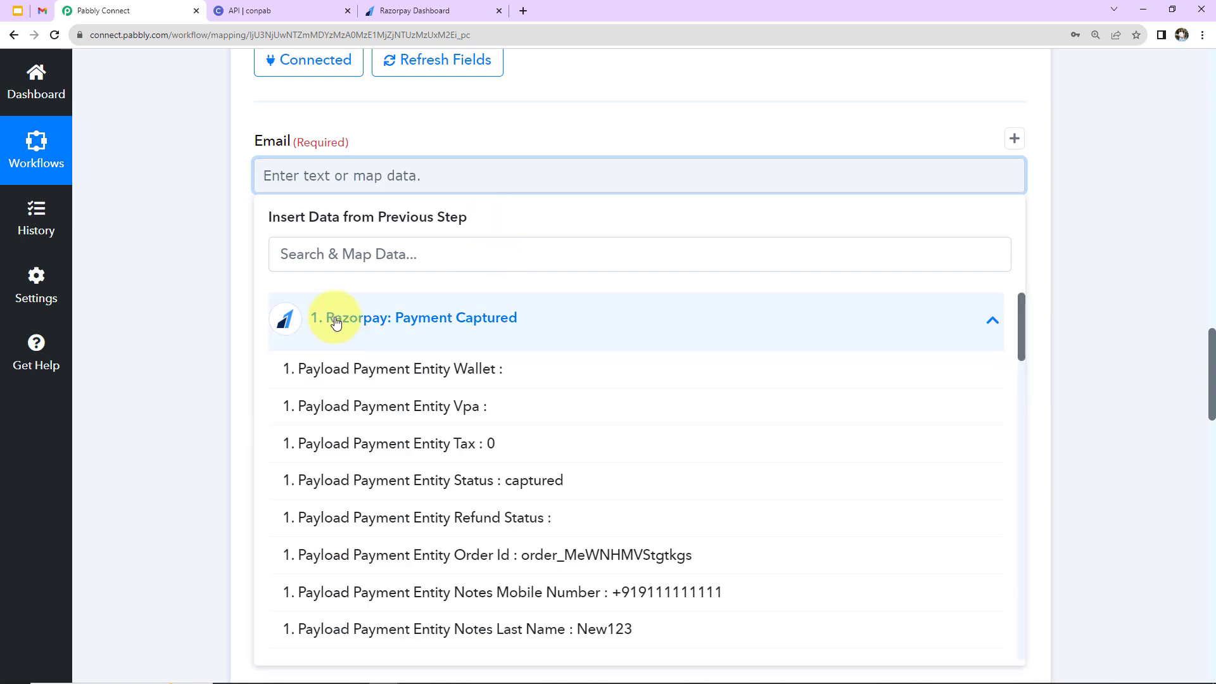
scroll(402, 538, "down", 2)
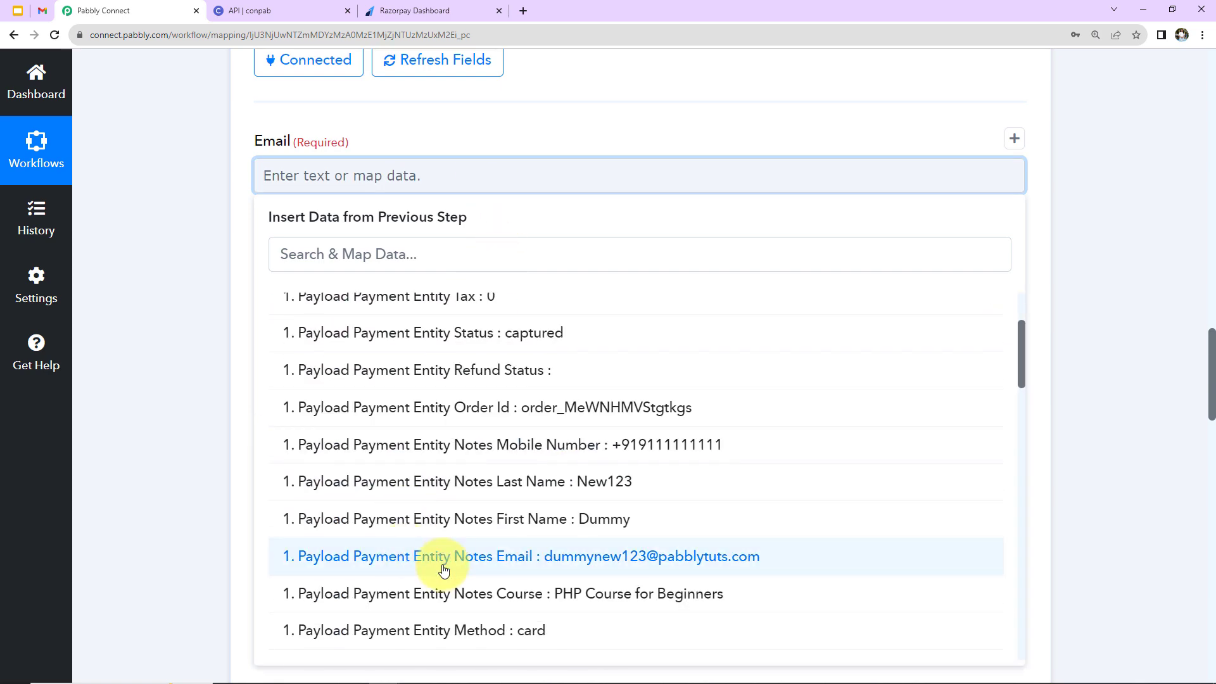
left_click(442, 562)
left_click(205, 309)
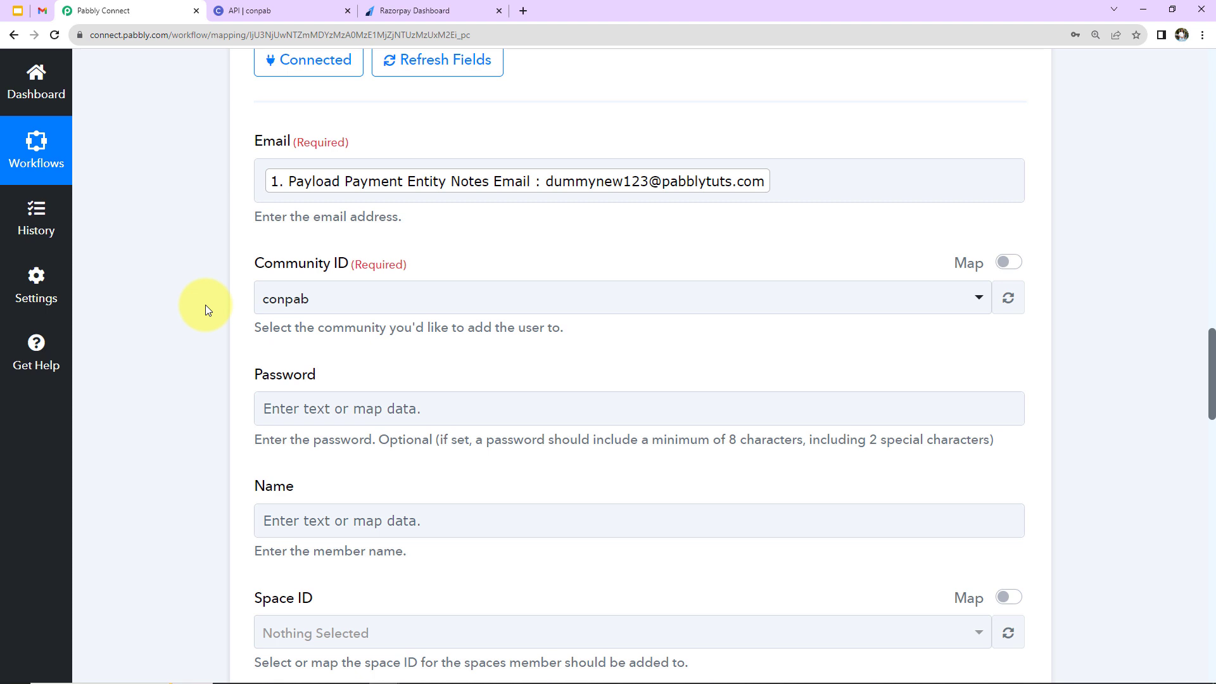
Fill the Name field with Razorpay's Notes First Name and Notes Last Name.
left_click(276, 184)
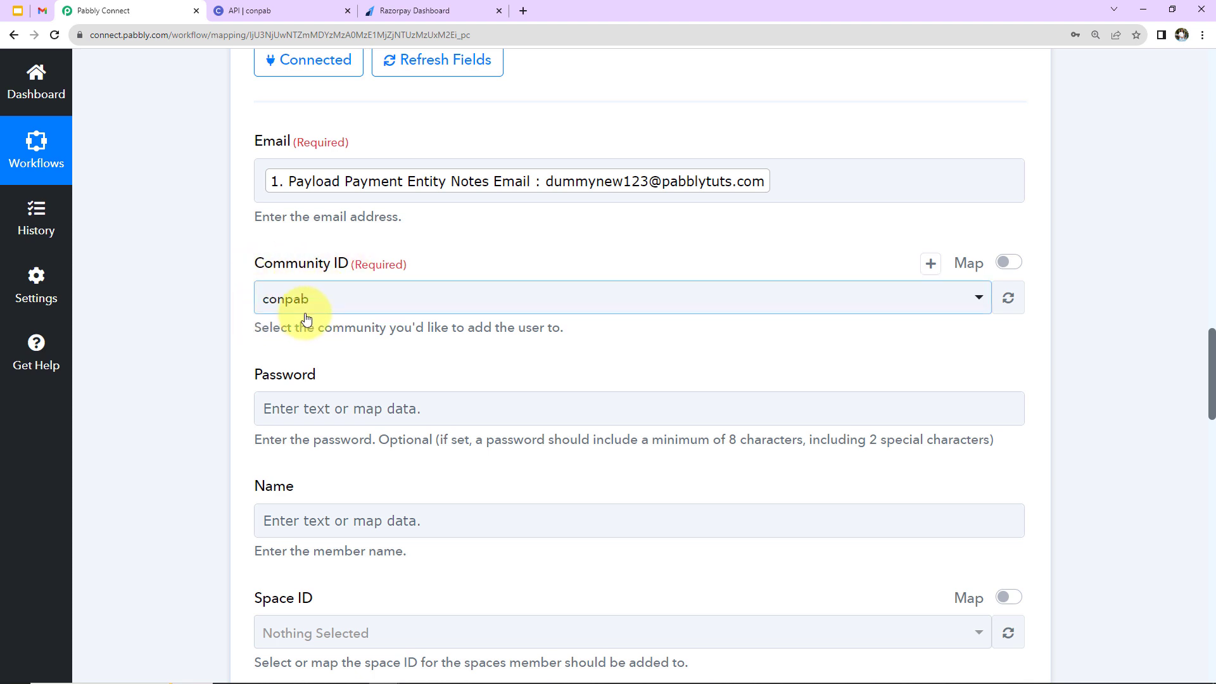
scroll(346, 352, "down", 2)
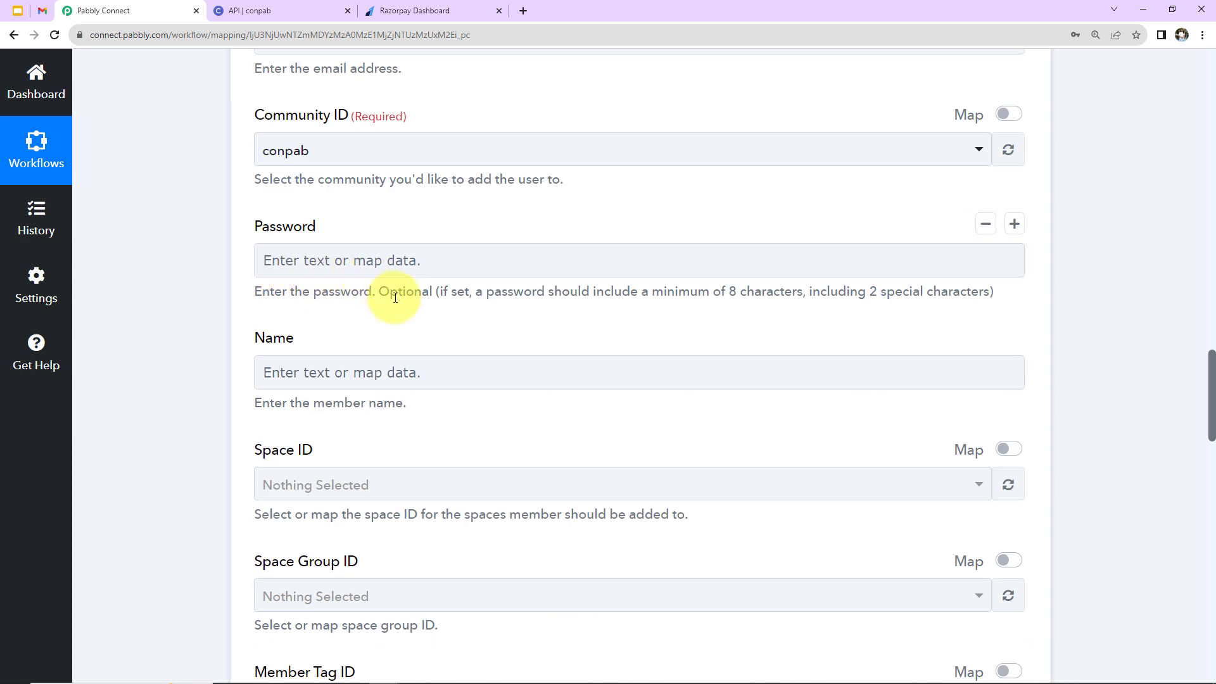
scroll(341, 297, "down", 2)
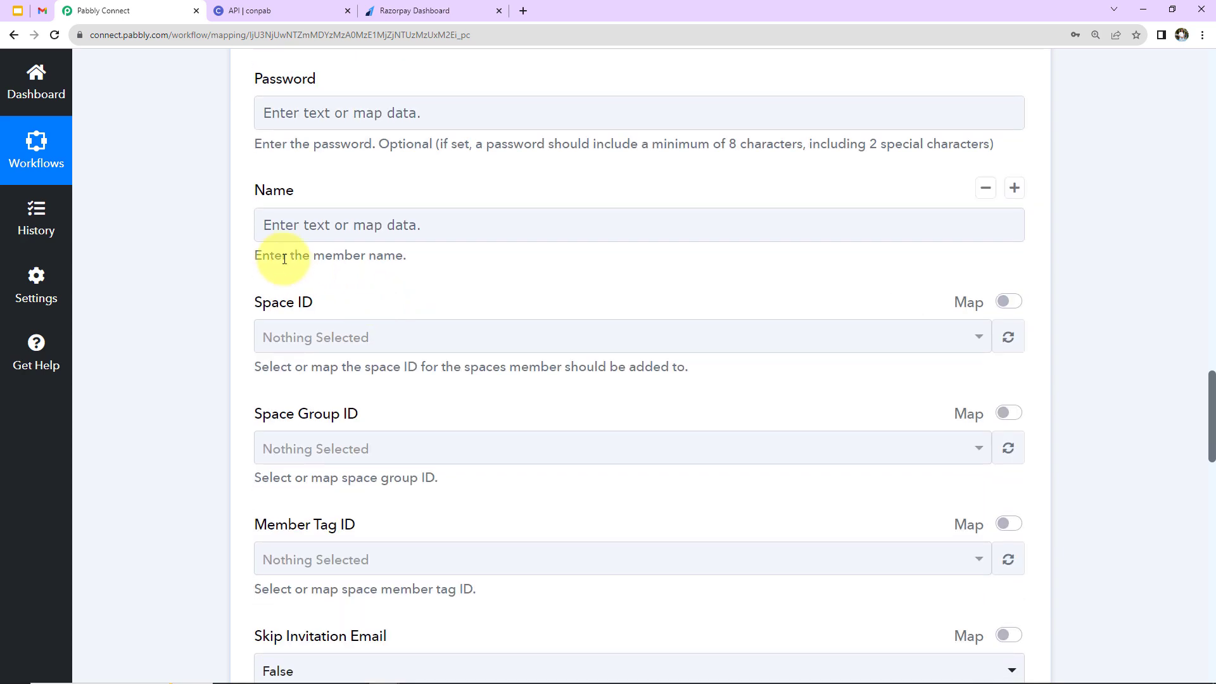
left_click(272, 230)
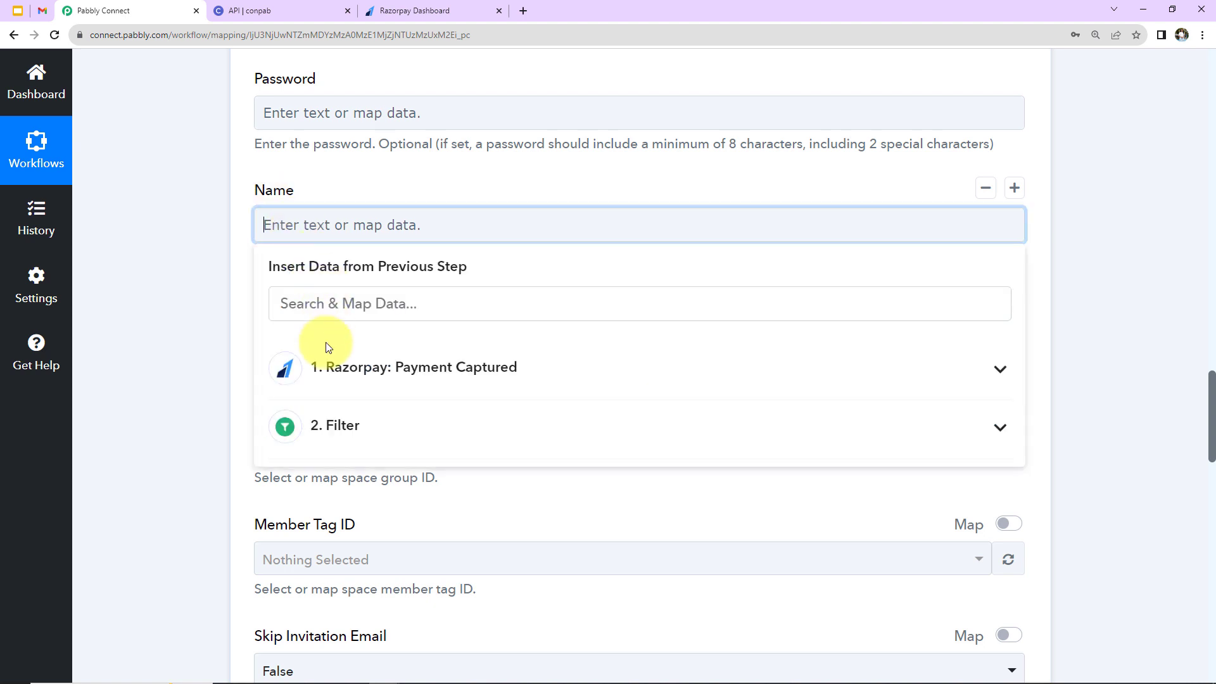
left_click(320, 369)
scroll(377, 506, "down", 2)
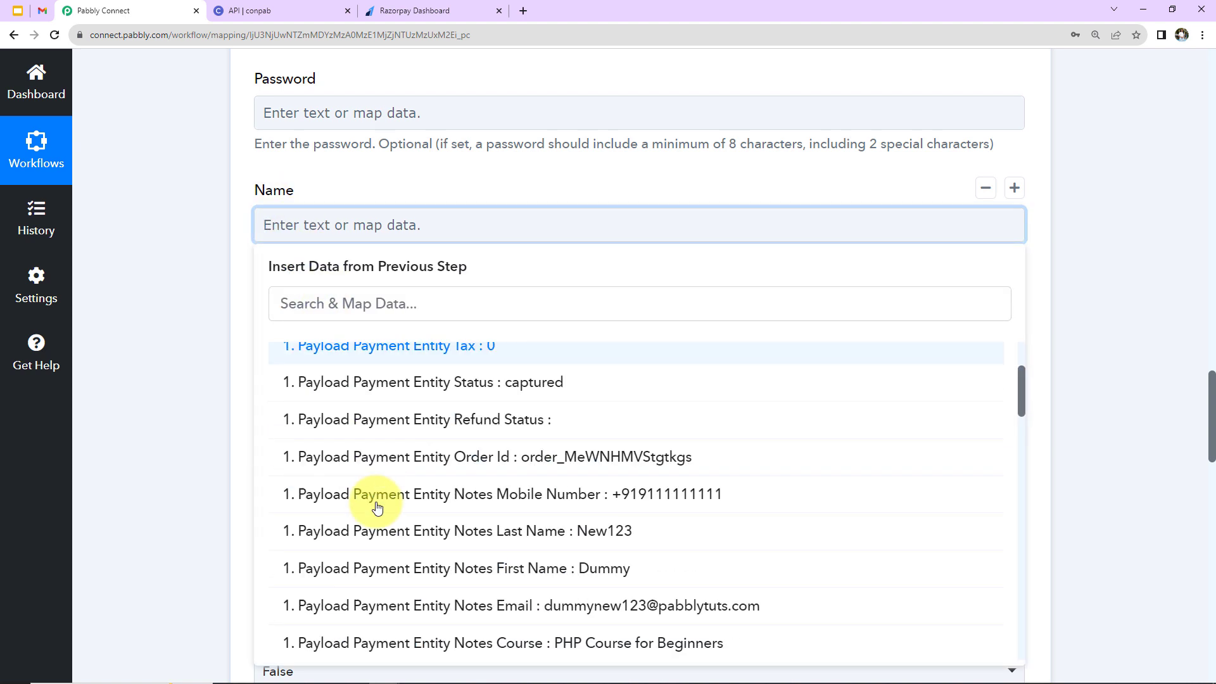
left_click(484, 567)
left_click(416, 383)
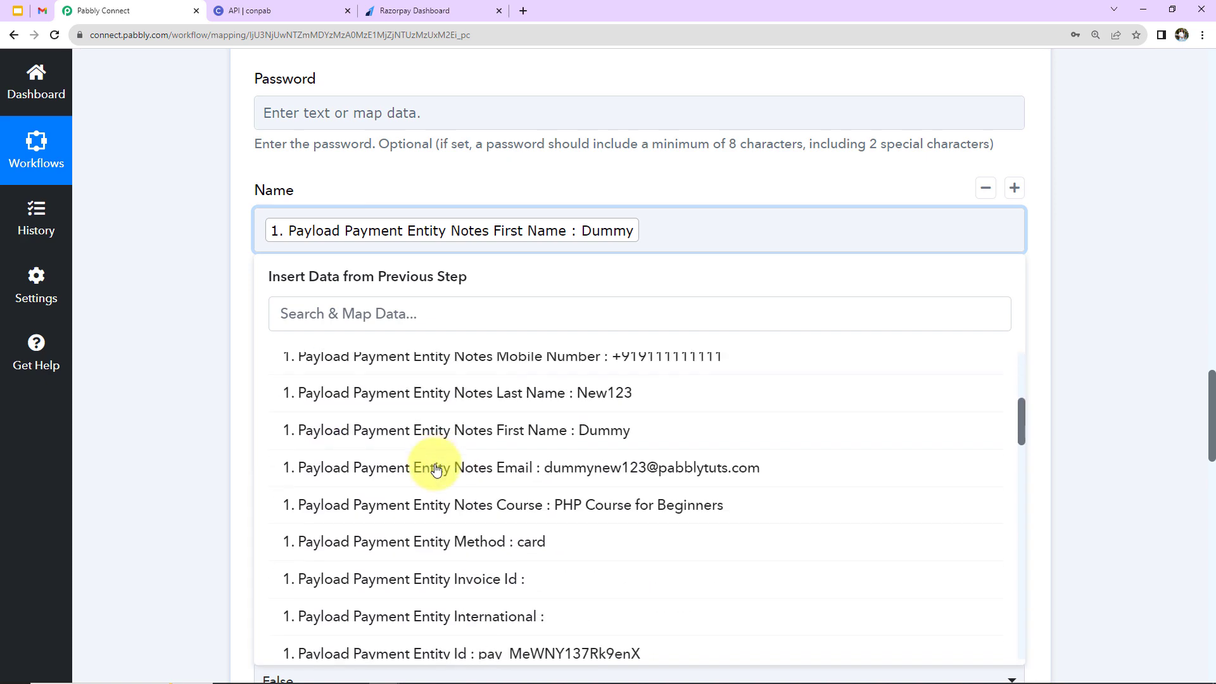
left_click(527, 409)
left_click(203, 316)
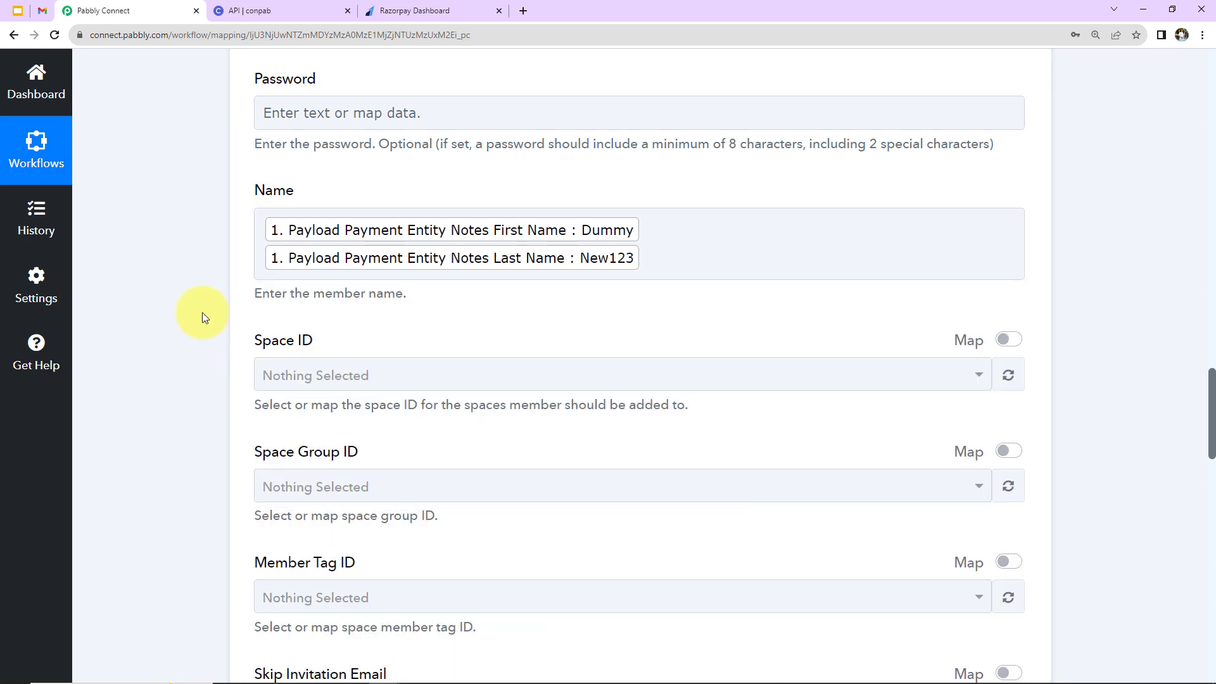
Set the Space ID to PHP Course for Beginners.
scroll(209, 323, "down", 2)
left_click(277, 236)
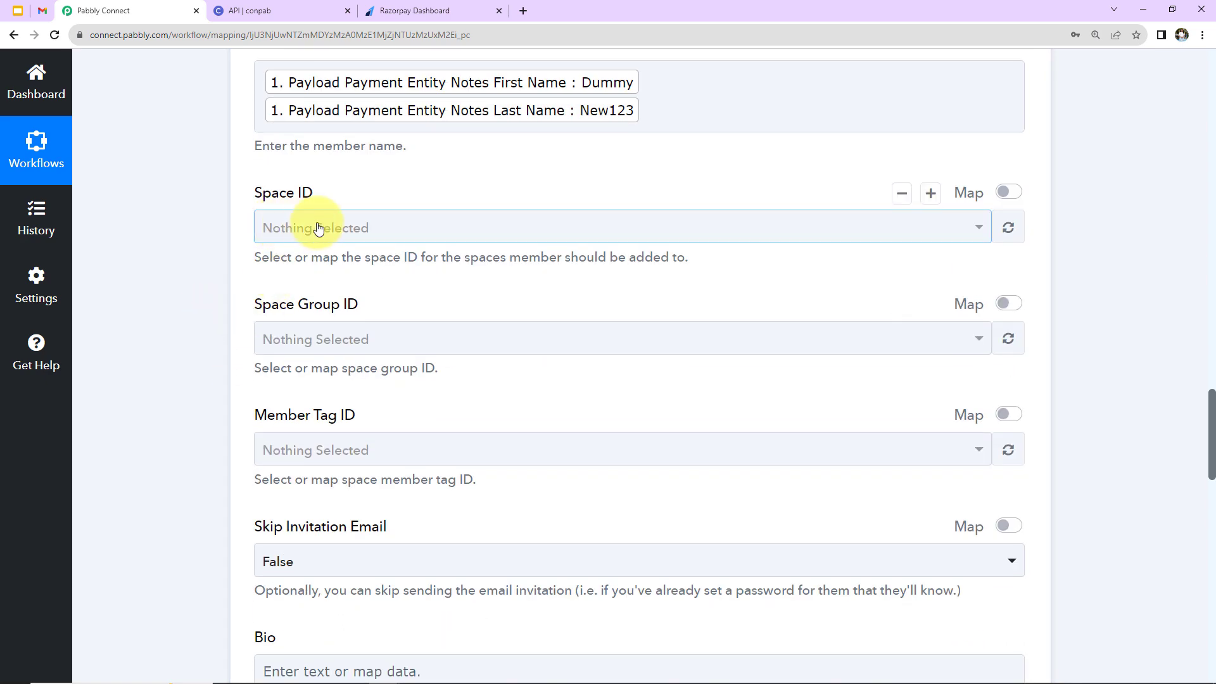
left_click(318, 229)
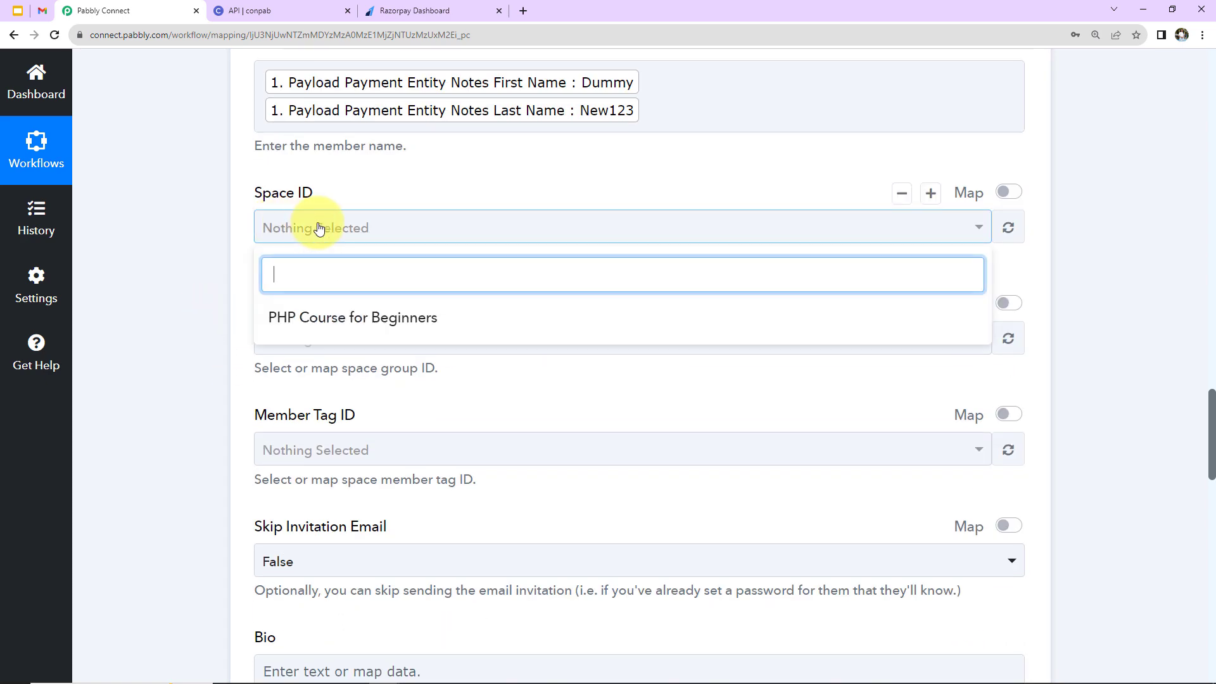
left_click(362, 318)
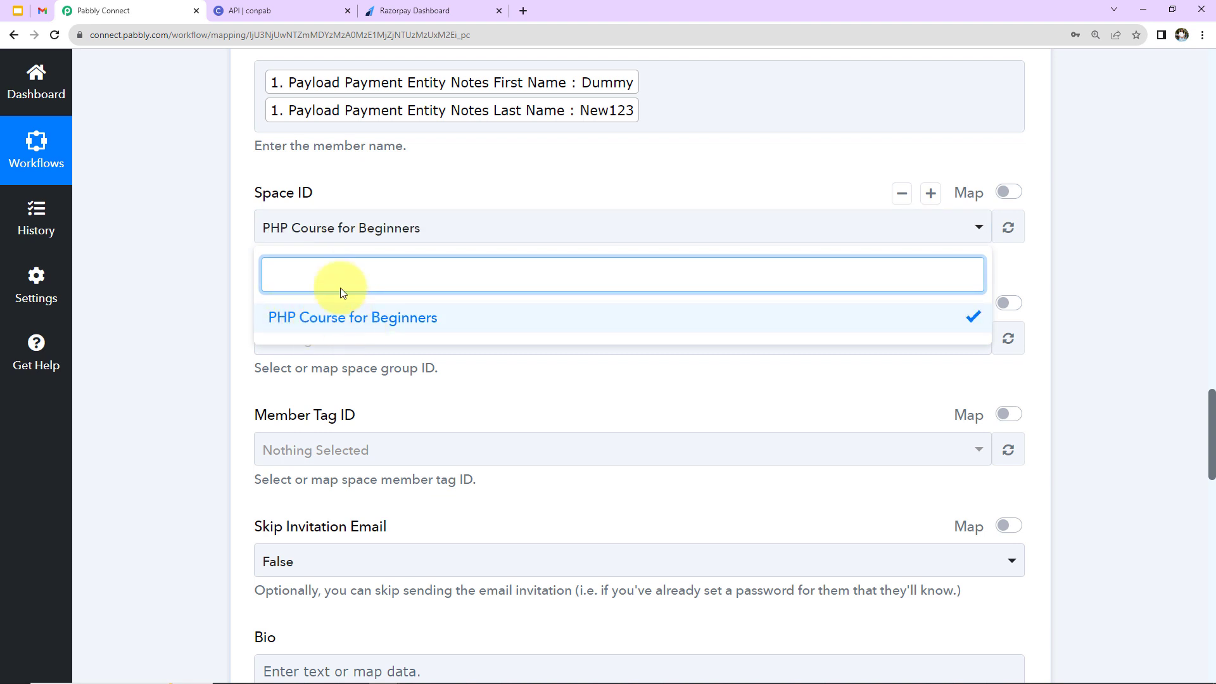
left_click(277, 9)
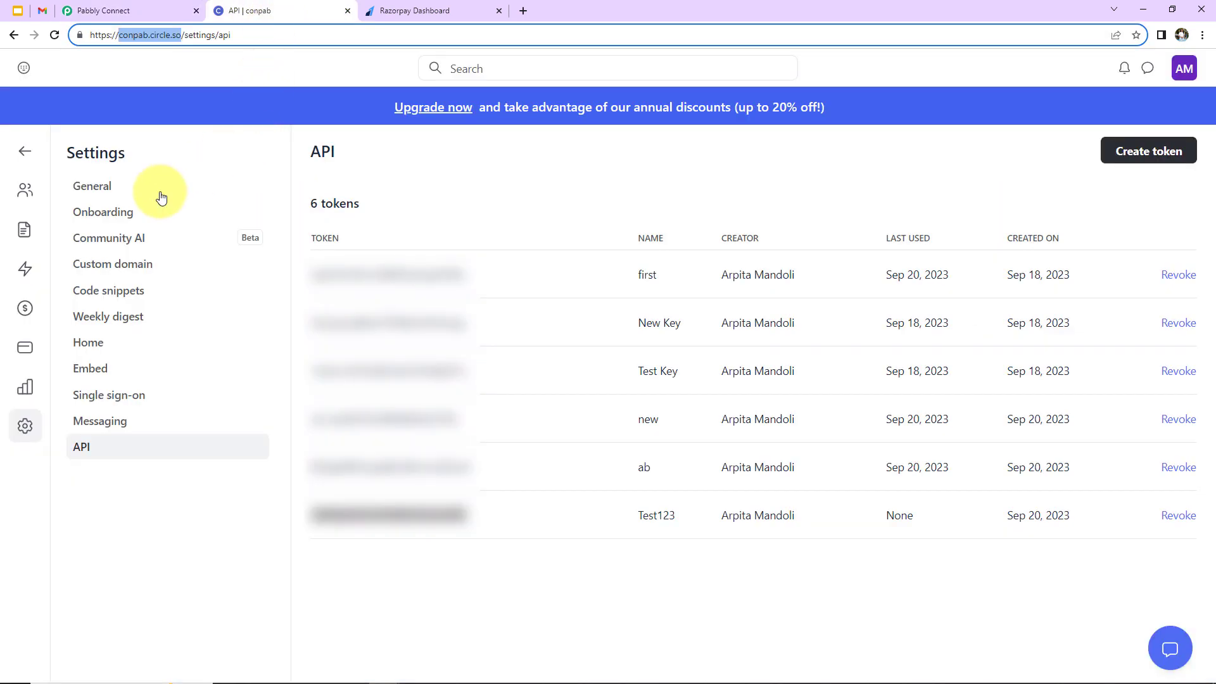
Confirm on the conpab community Home that PHP Course for Beginners is the listed space.
left_click(24, 151)
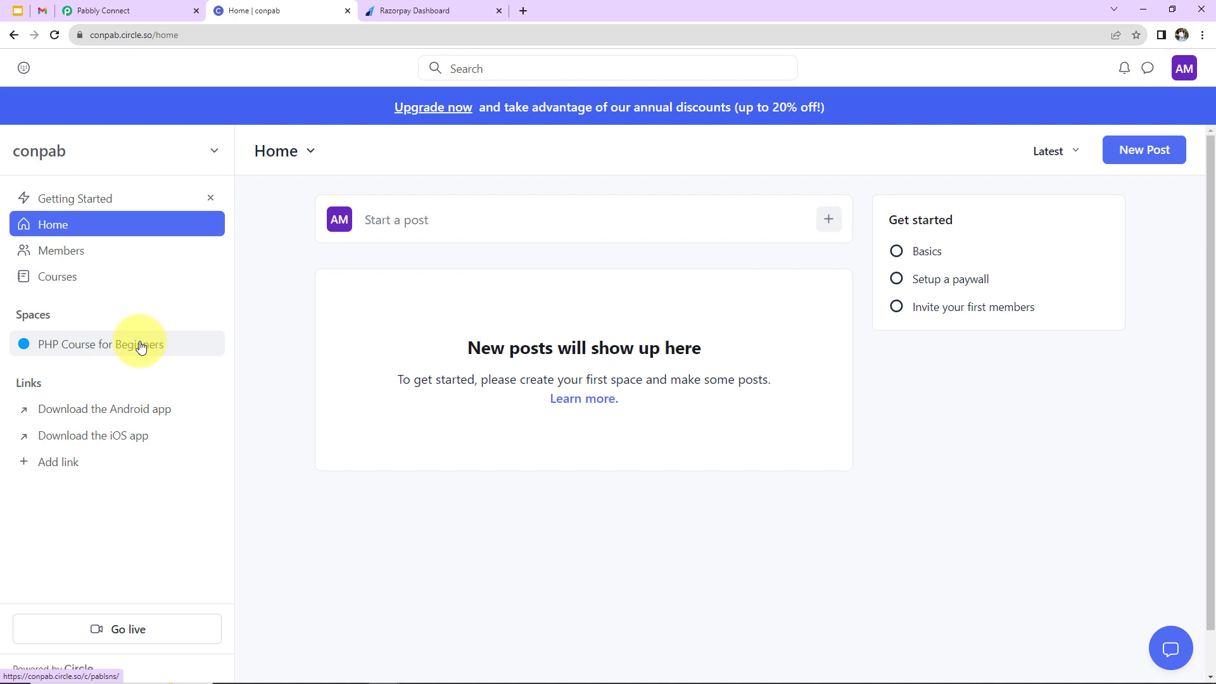
mouse_move(88, 315)
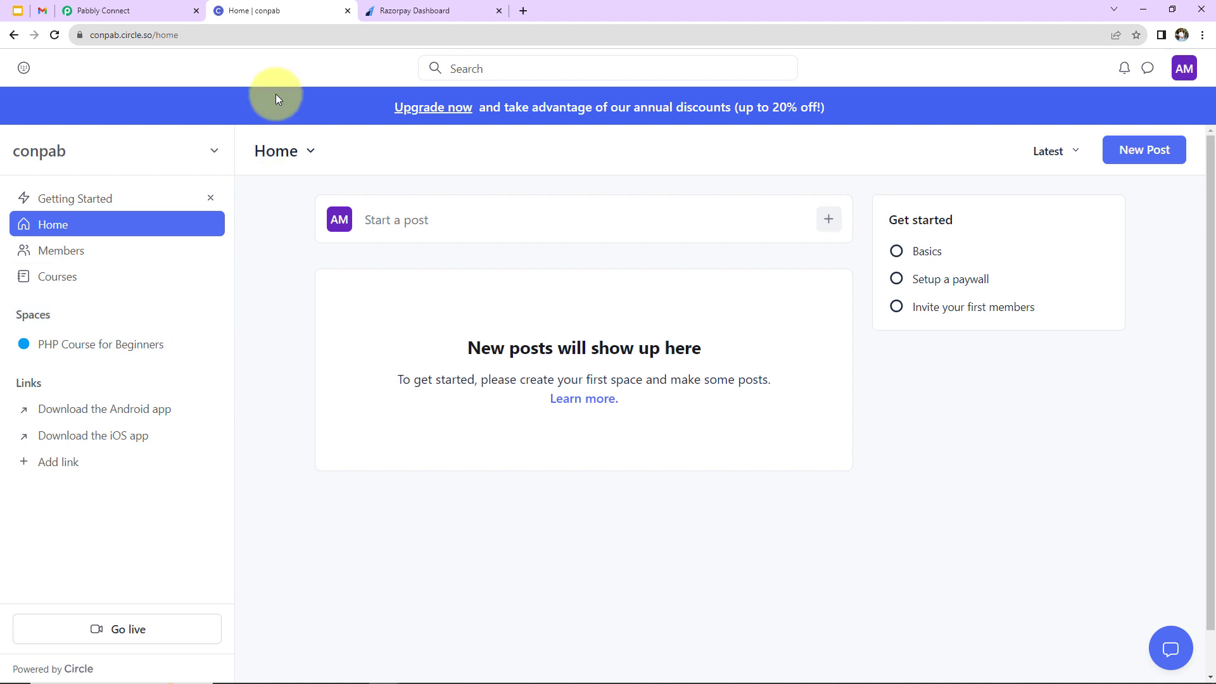
left_click(100, 11)
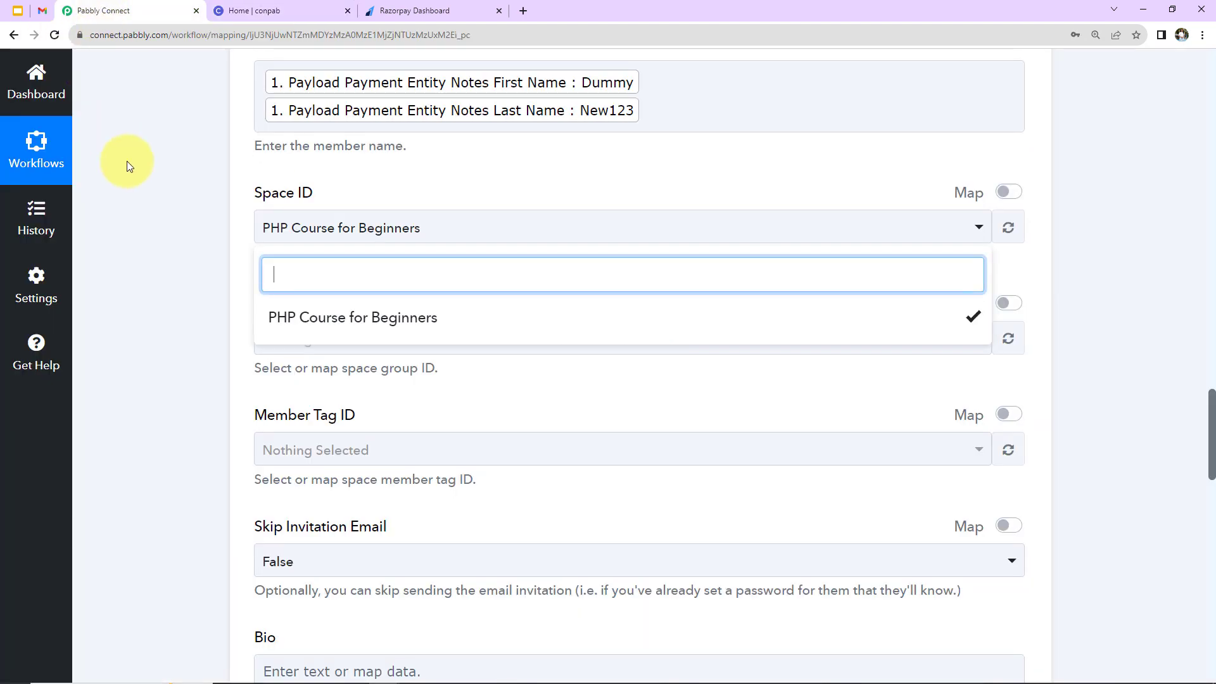
Keep PHP Course for Beginners selected, then Save & Send Test Request for Invite Member.
left_click(195, 287)
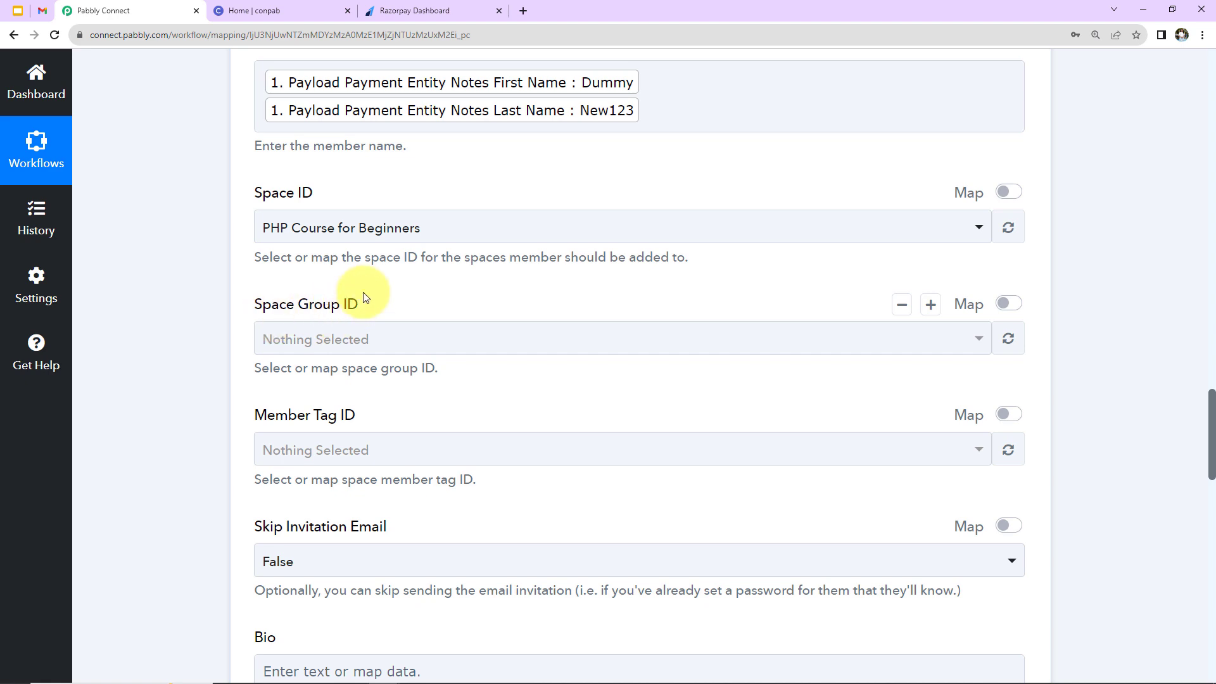
scroll(366, 349, "down", 1)
scroll(366, 349, "down", 2)
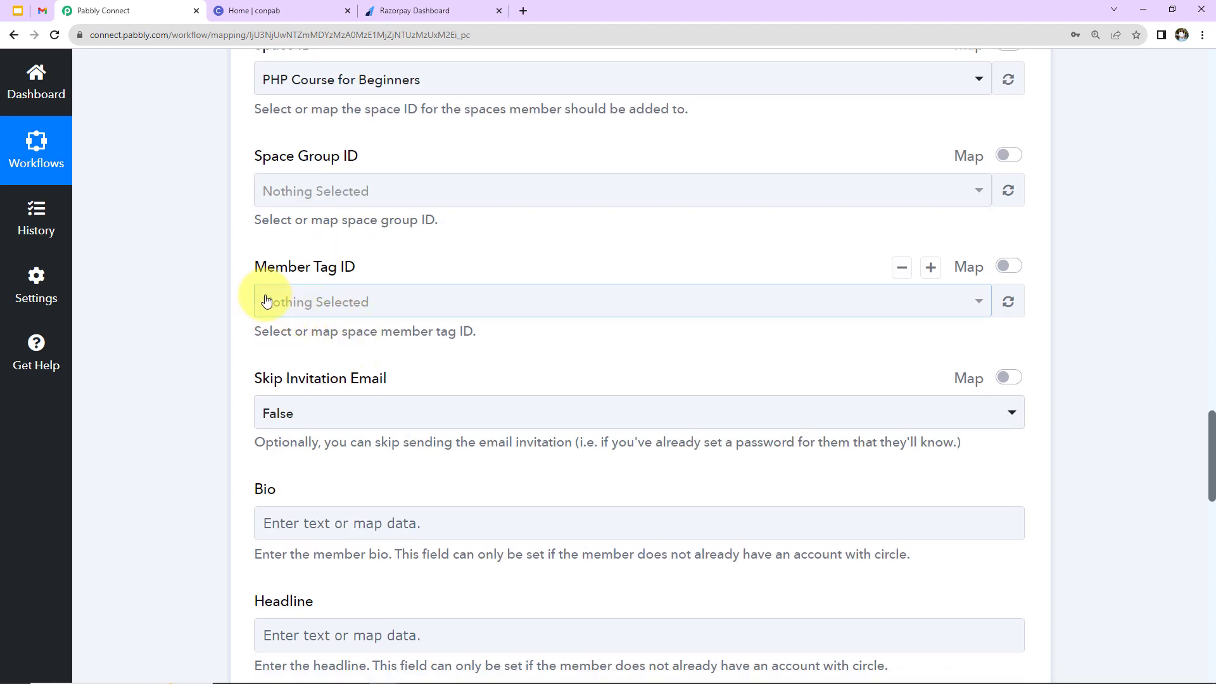
scroll(372, 315, "down", 2)
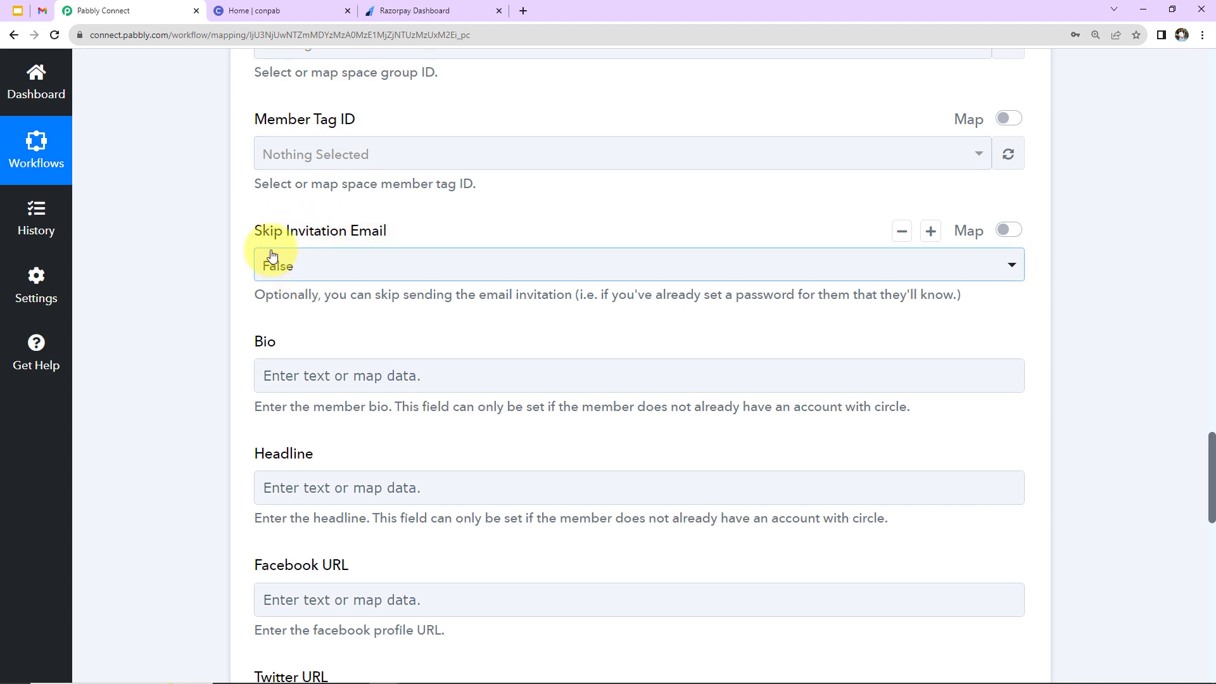
scroll(342, 308, "down", 3)
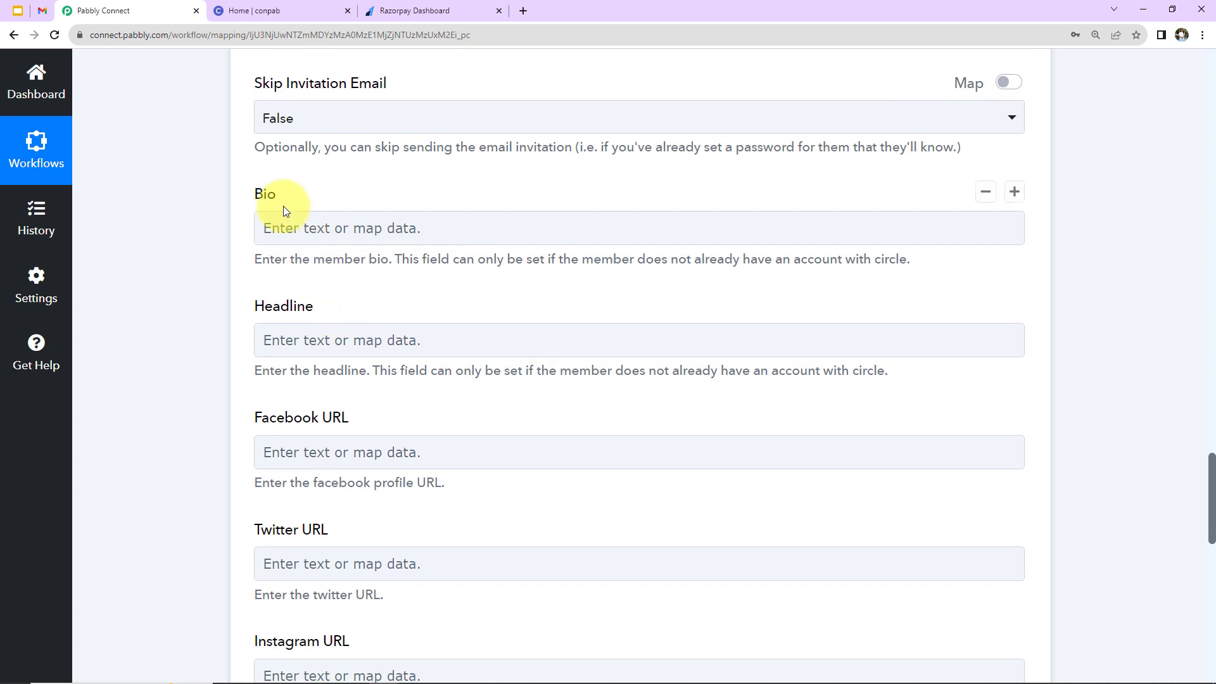
scroll(330, 311, "down", 2)
scroll(365, 317, "down", 3)
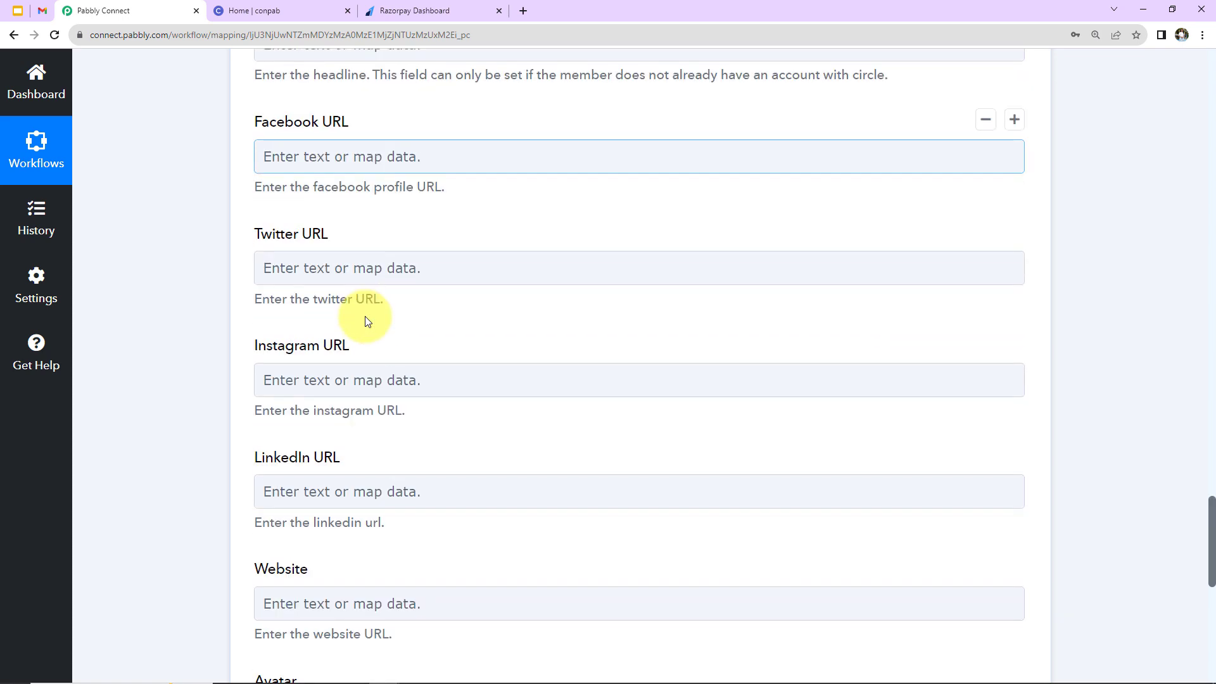
scroll(365, 317, "down", 2)
scroll(364, 317, "down", 3)
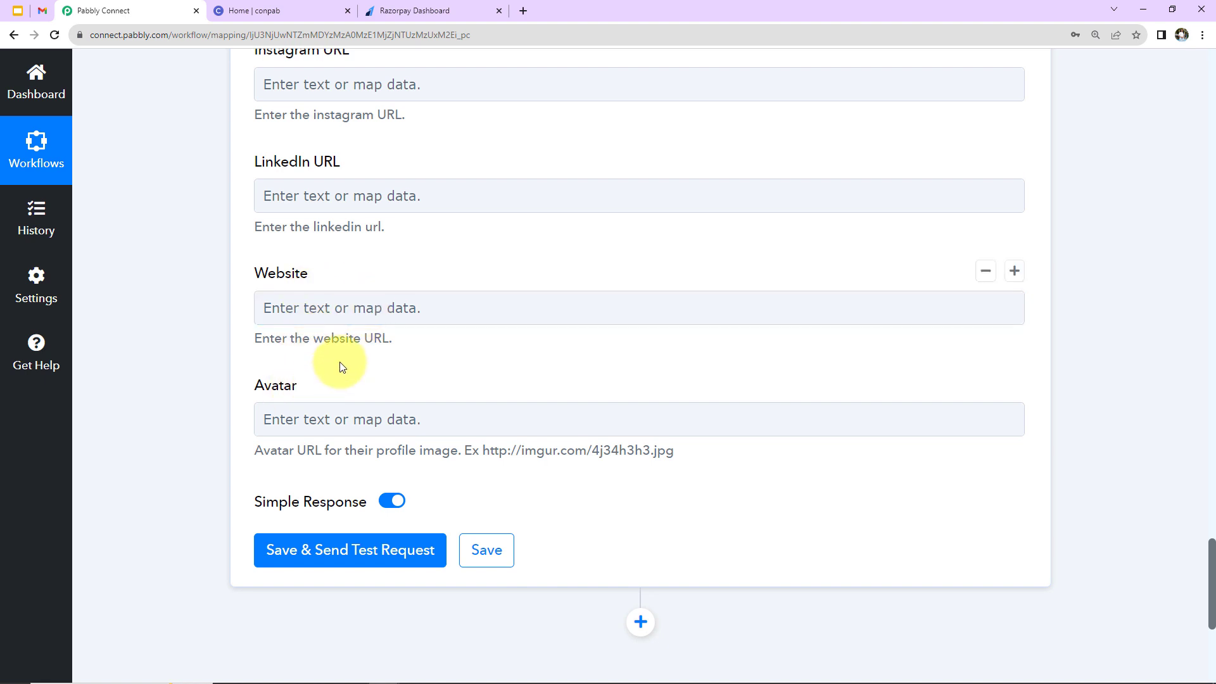
scroll(341, 361, "up", 2)
left_click(369, 450)
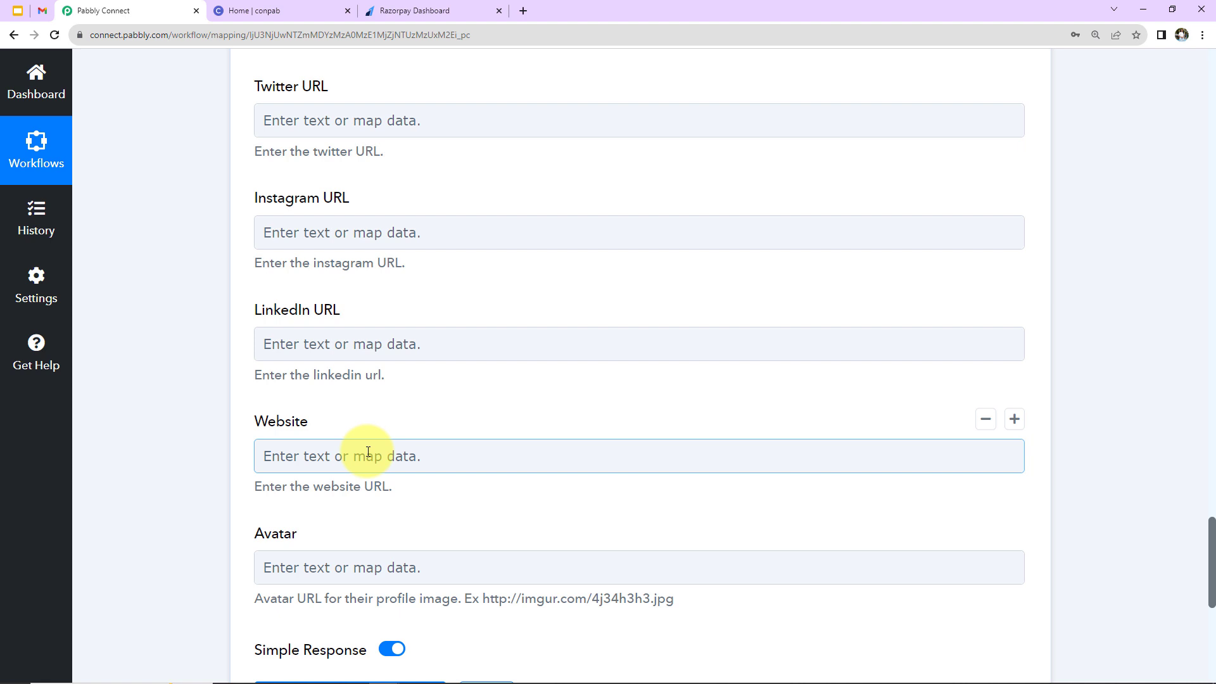
scroll(368, 452, "down", 6)
left_click(407, 405)
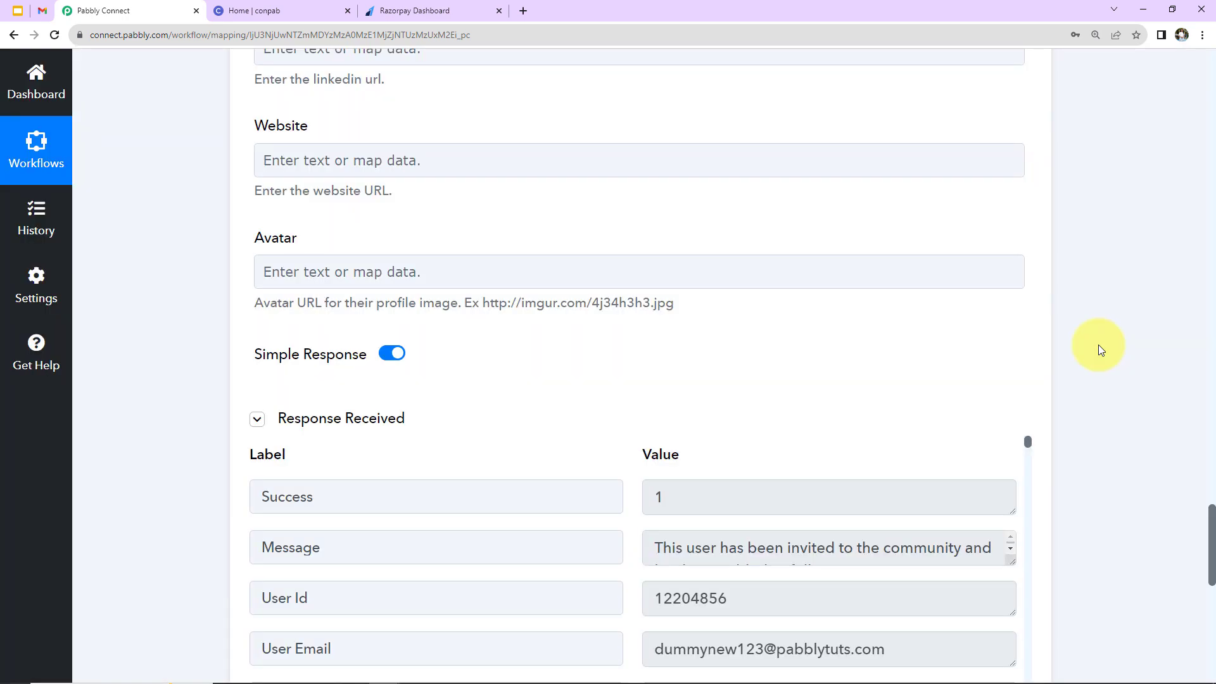
Review the test response Message and member record confirming the user was invited.
scroll(1098, 347, "down", 5)
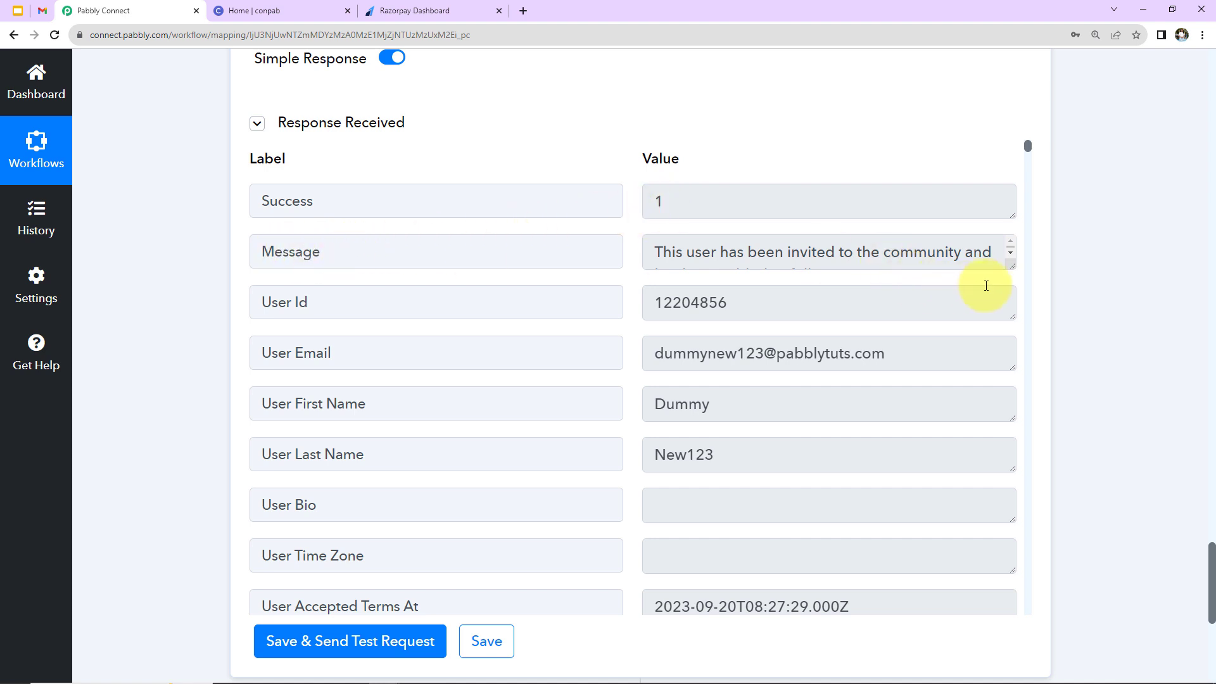
left_click_drag(1013, 274, 1018, 314)
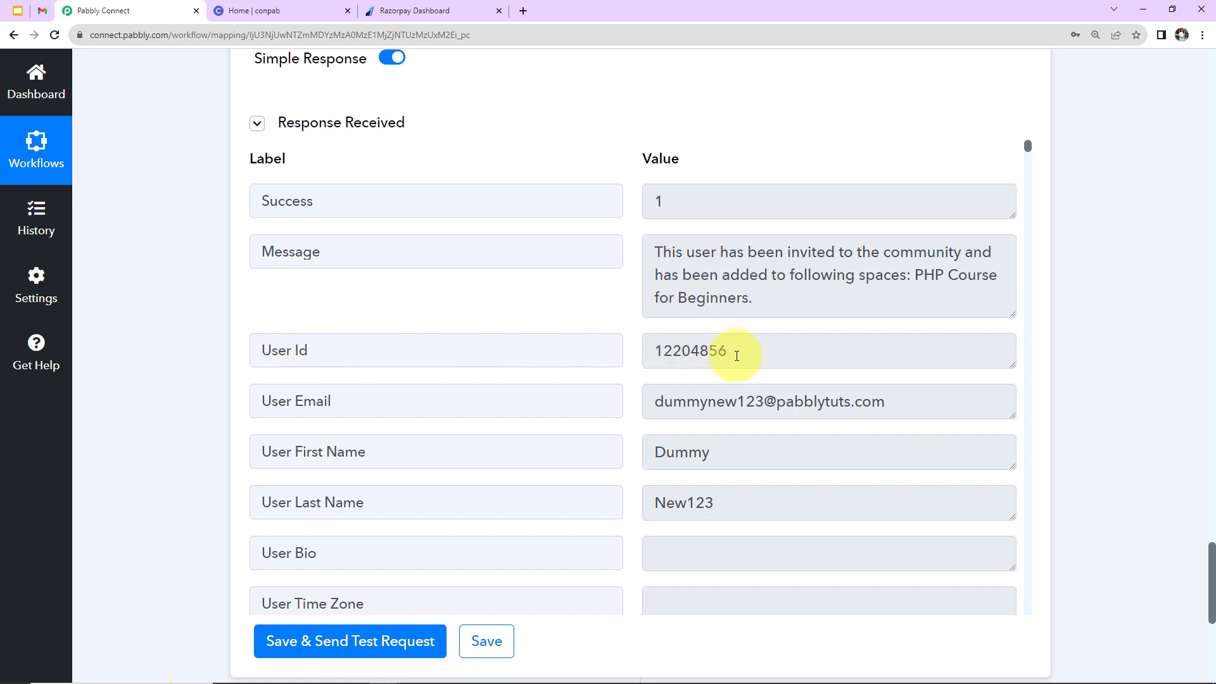
scroll(768, 440, "down", 9)
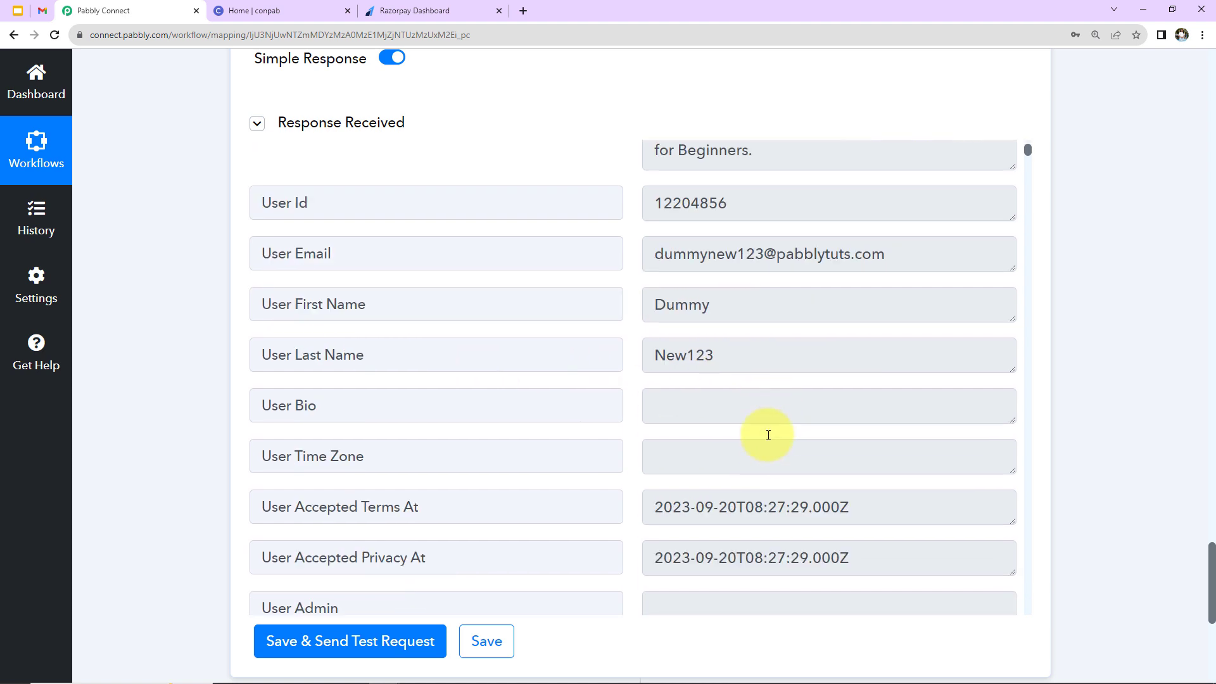
scroll(769, 439, "down", 1)
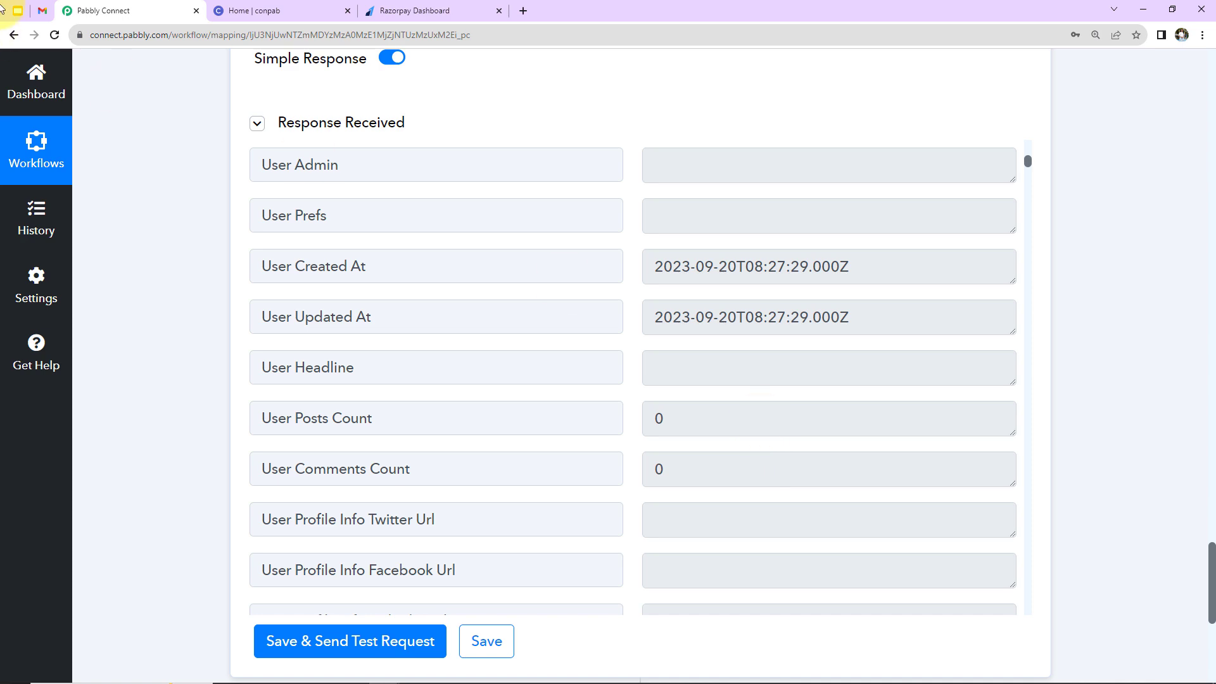
left_click(42, 10)
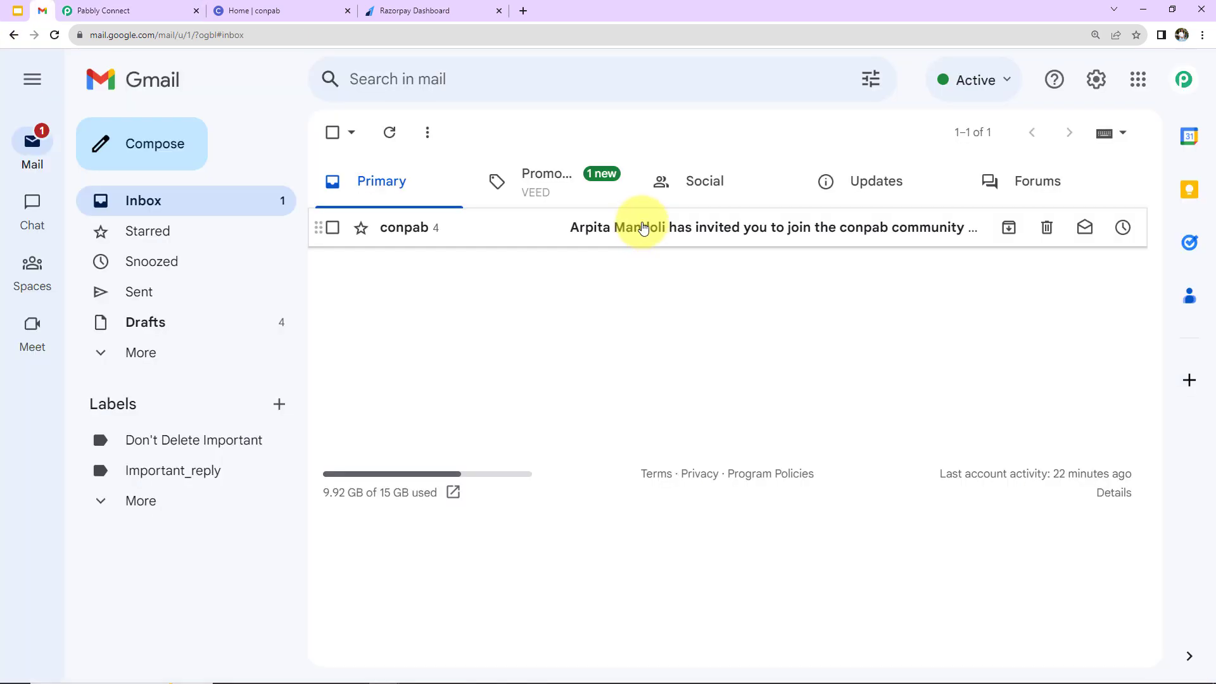
Open the conpab invitation email and launch Accept invitation in an incognito window.
left_click(643, 228)
scroll(531, 389, "down", 4)
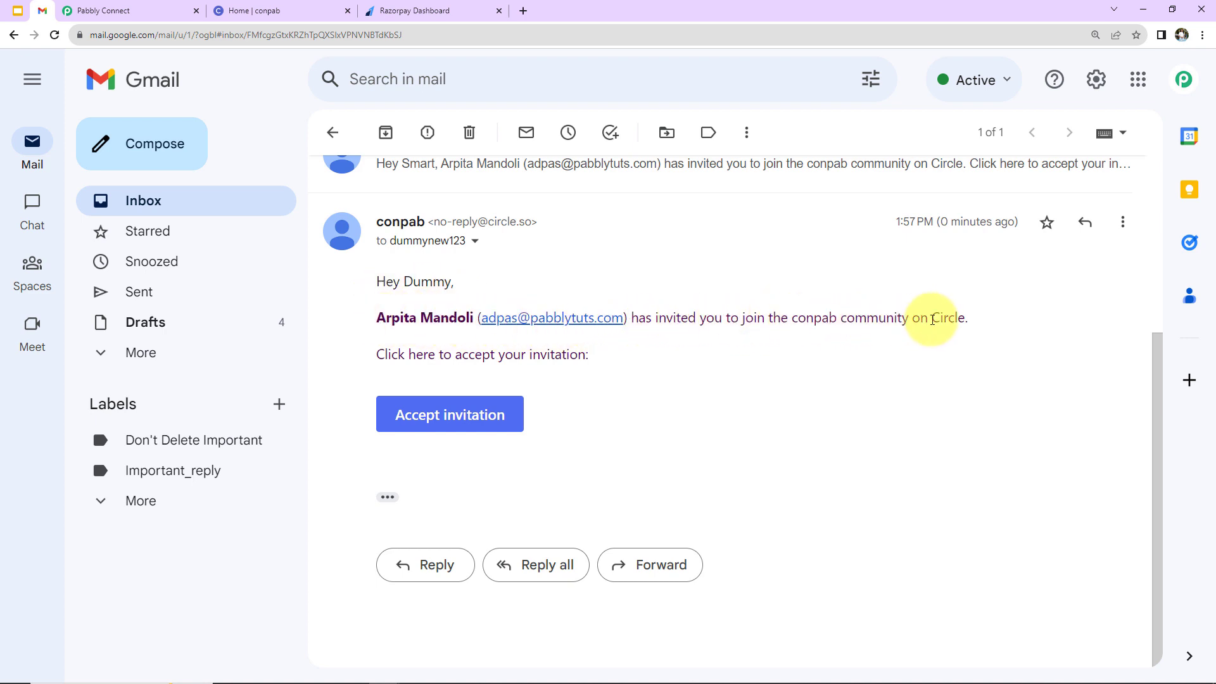
right_click(497, 415)
left_click(523, 452)
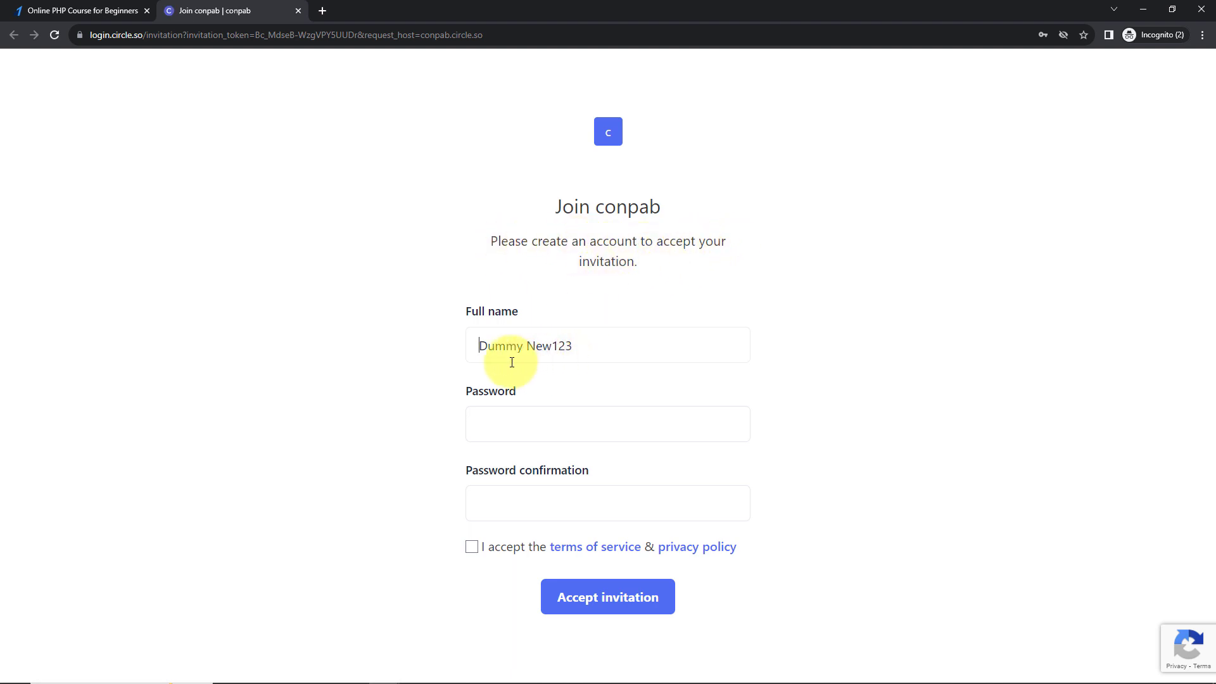
Set the new member's password and accept the conpab invitation.
left_click(511, 425)
type("***")
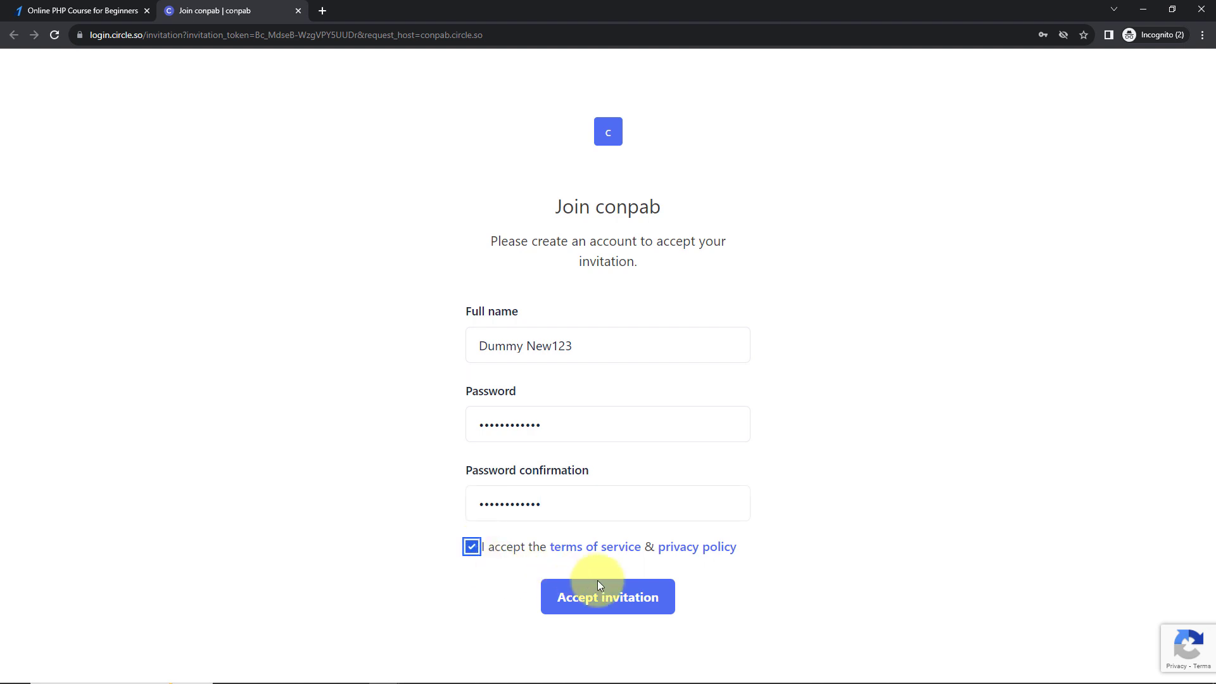
left_click(615, 598)
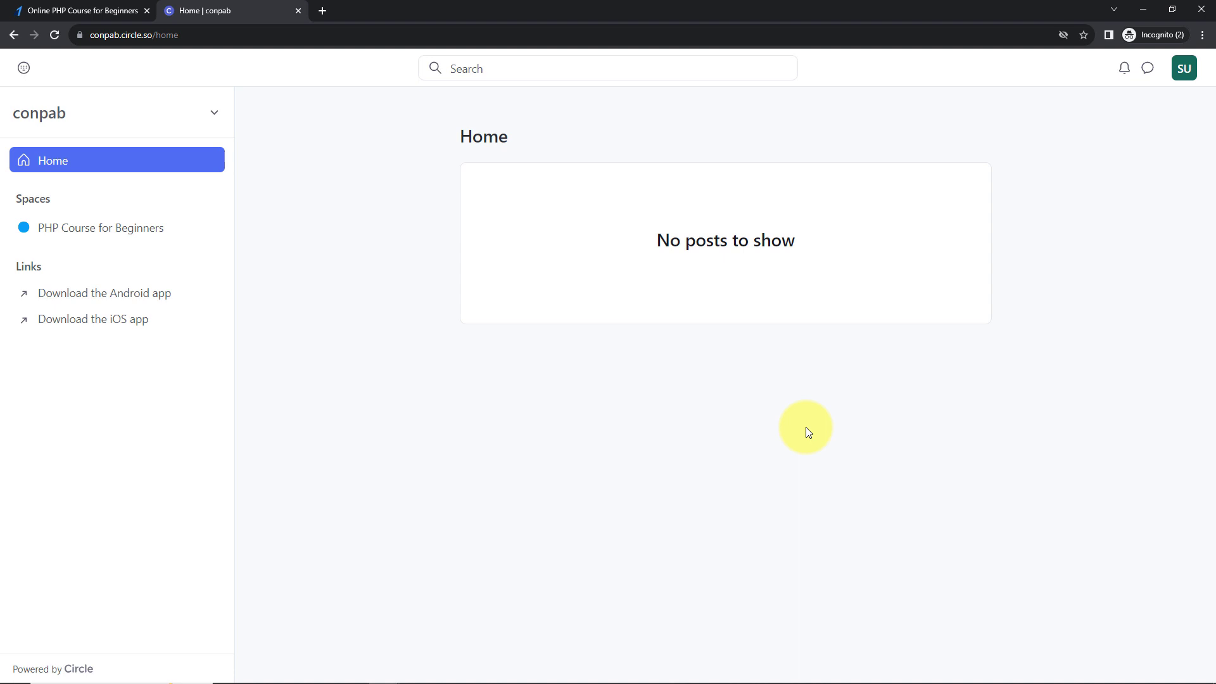
Reload the PHP Course for Beginners space to see the new member listed.
left_click(1143, 9)
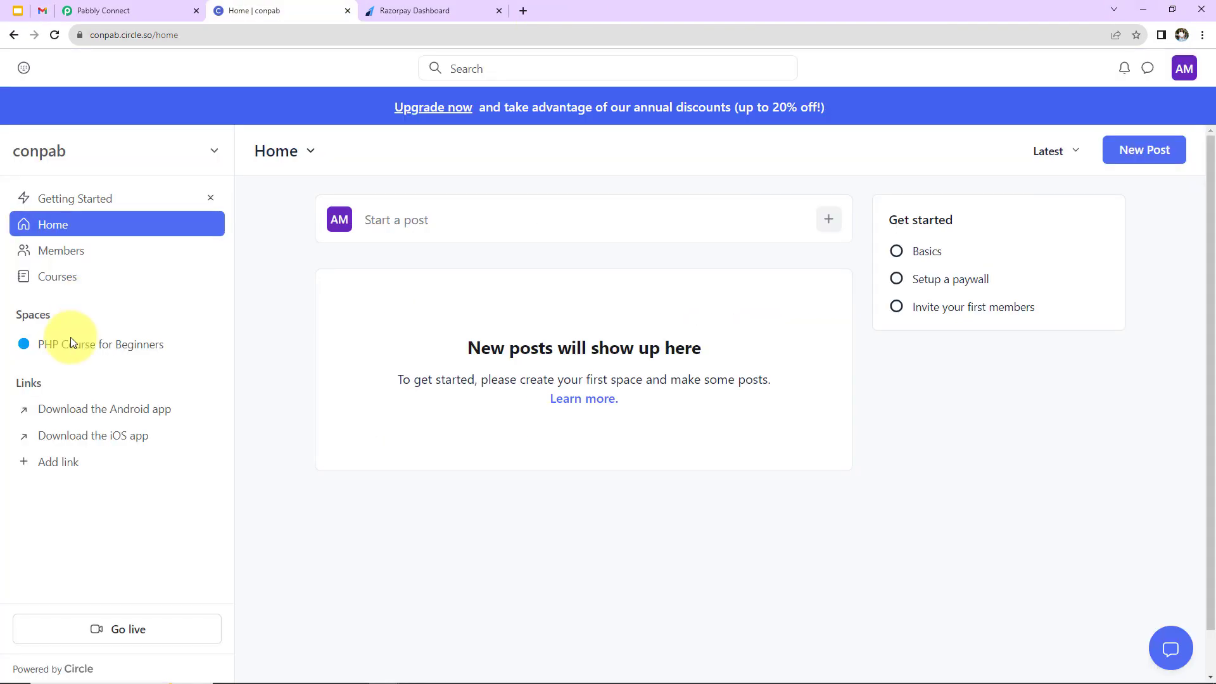
left_click(70, 343)
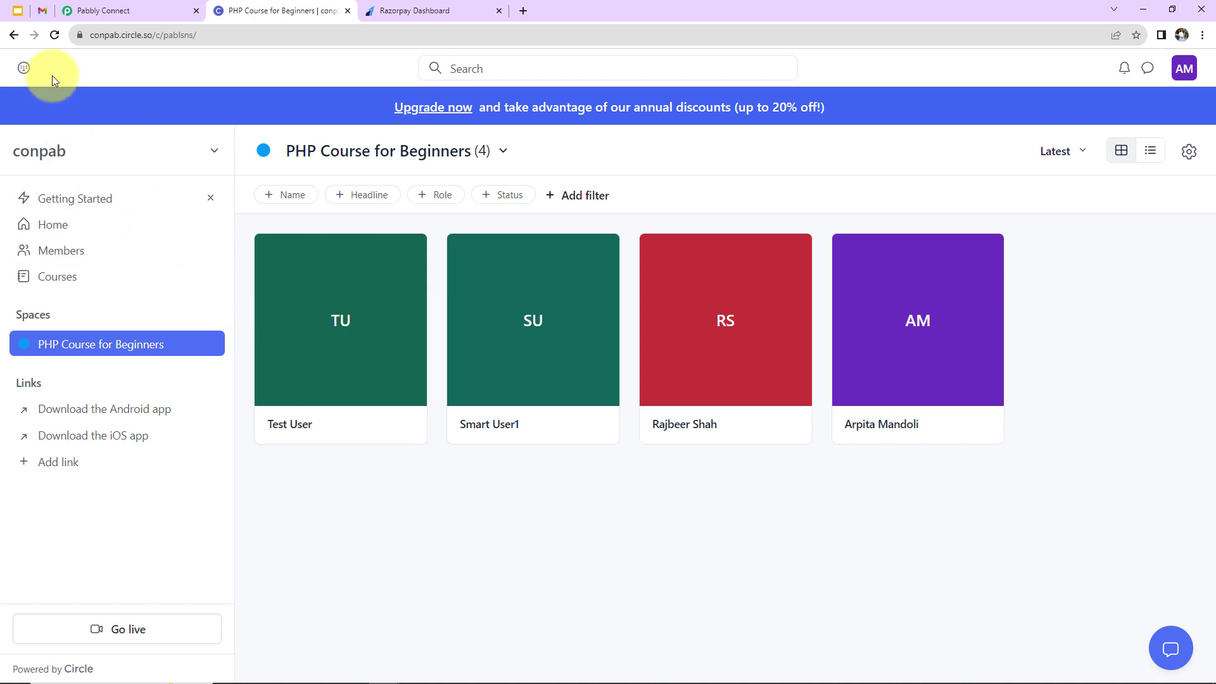
left_click(56, 36)
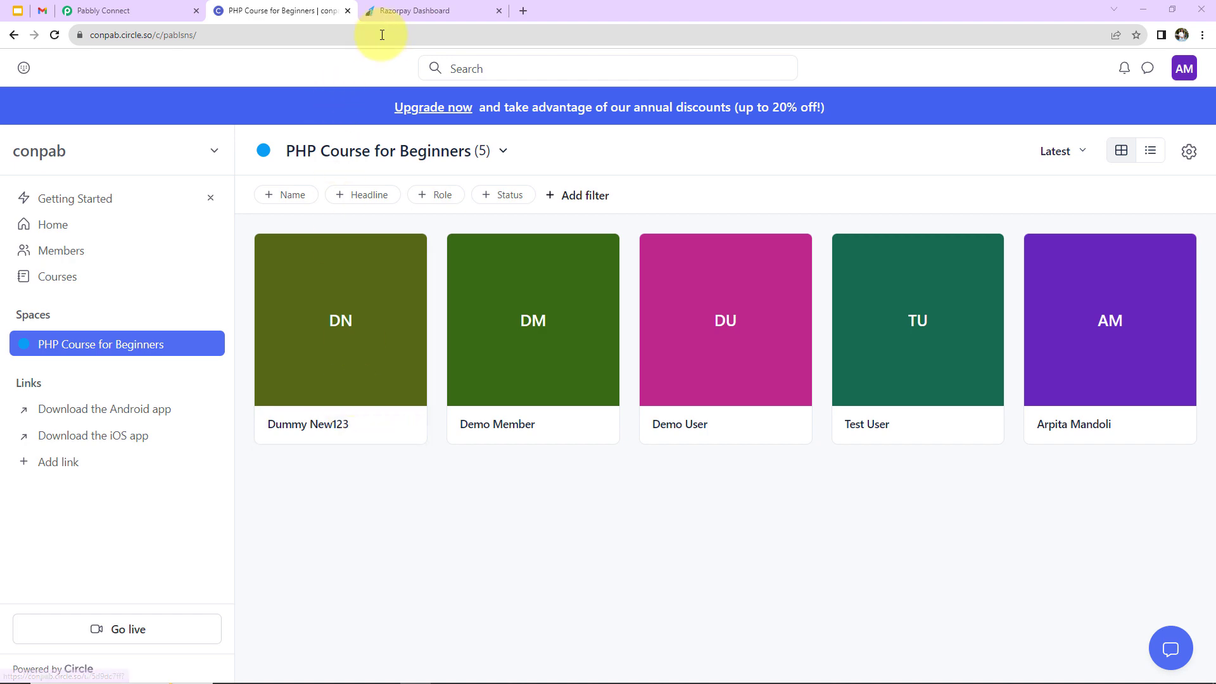
left_click(387, 12)
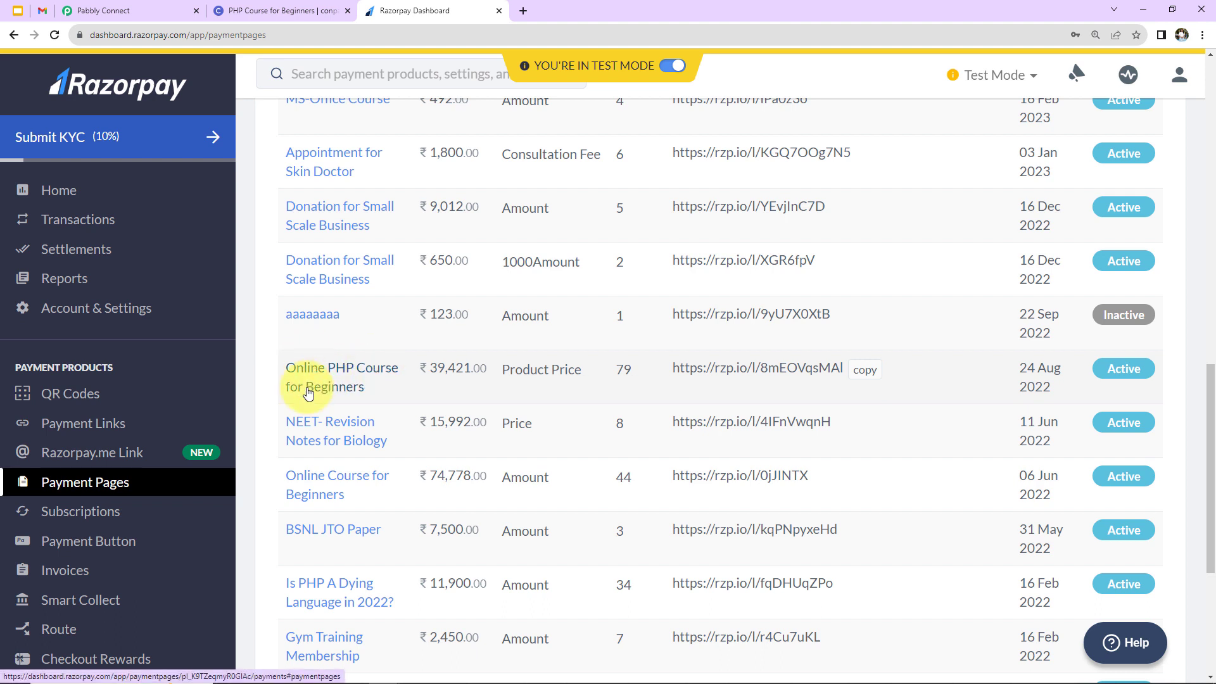
Open the copied PHP course payment page link in a new private window.
left_click(865, 369)
left_click(1202, 36)
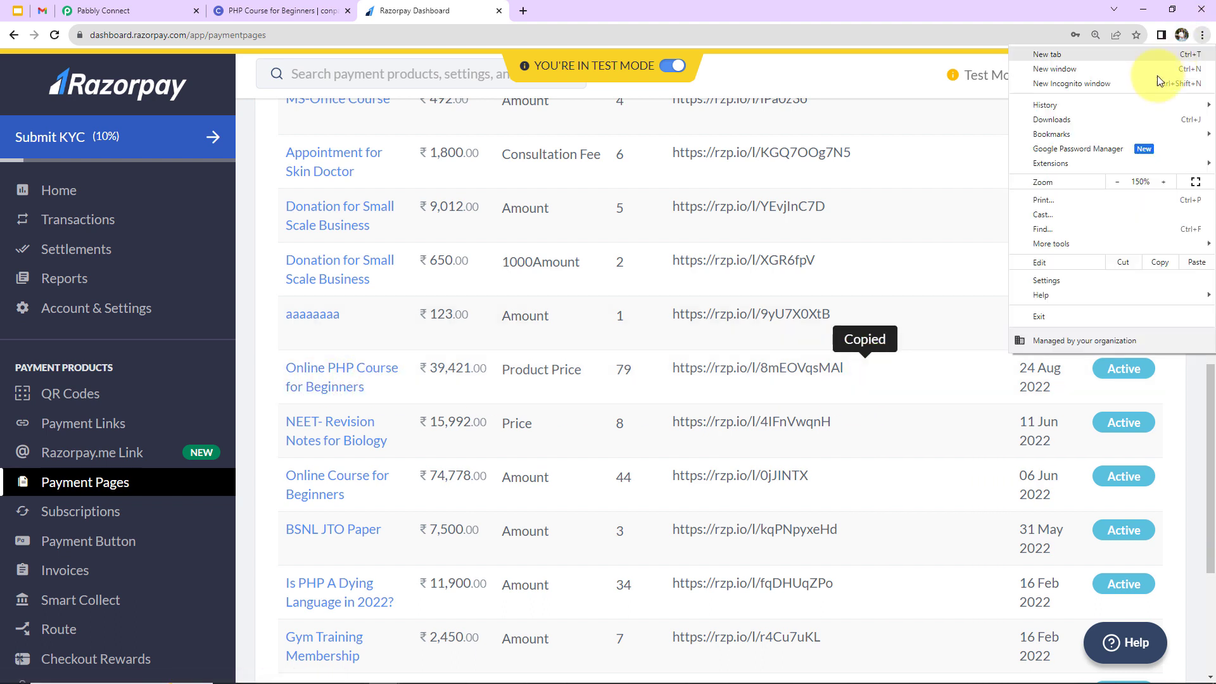
left_click(1112, 82)
key("ctrl+v")
key("Return")
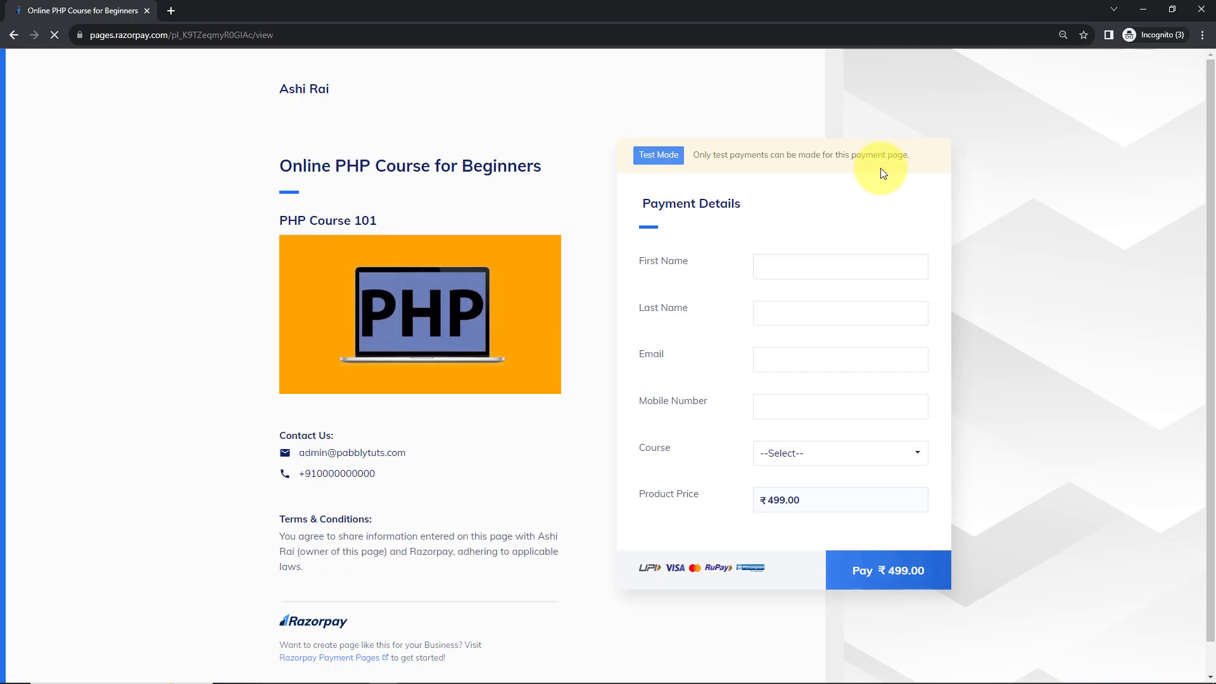
Fill the buyer details, correct the mobile number to +91, and select the course.
left_click(828, 260)
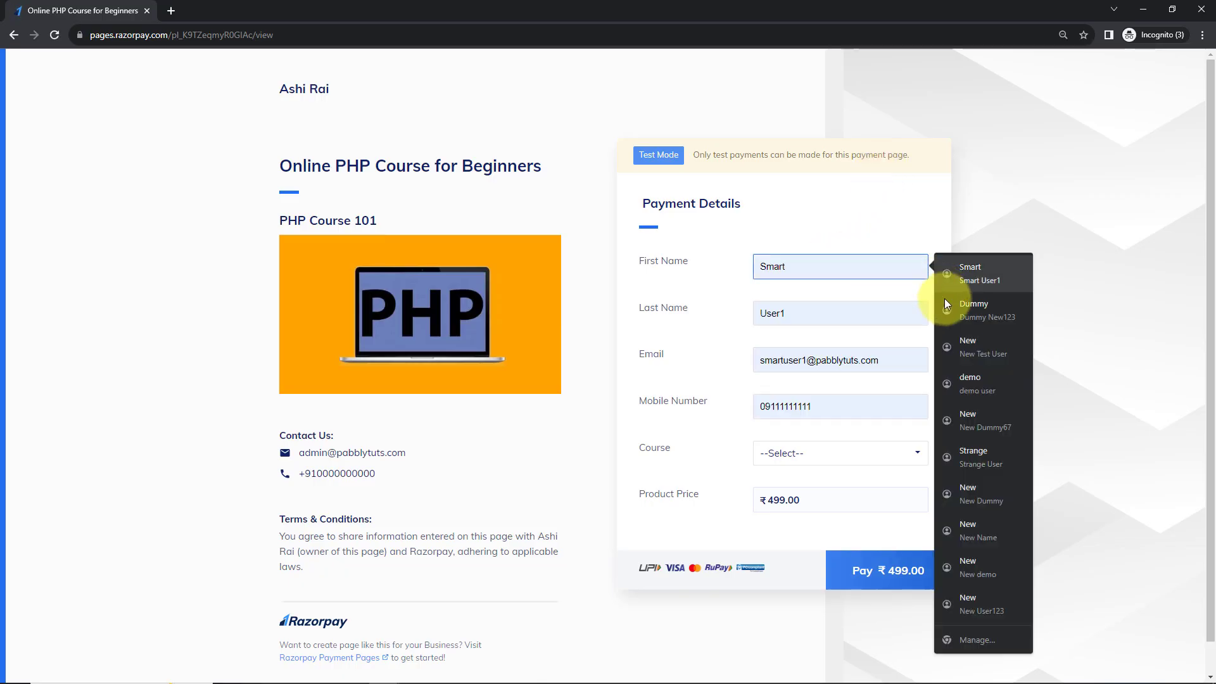
left_click(965, 447)
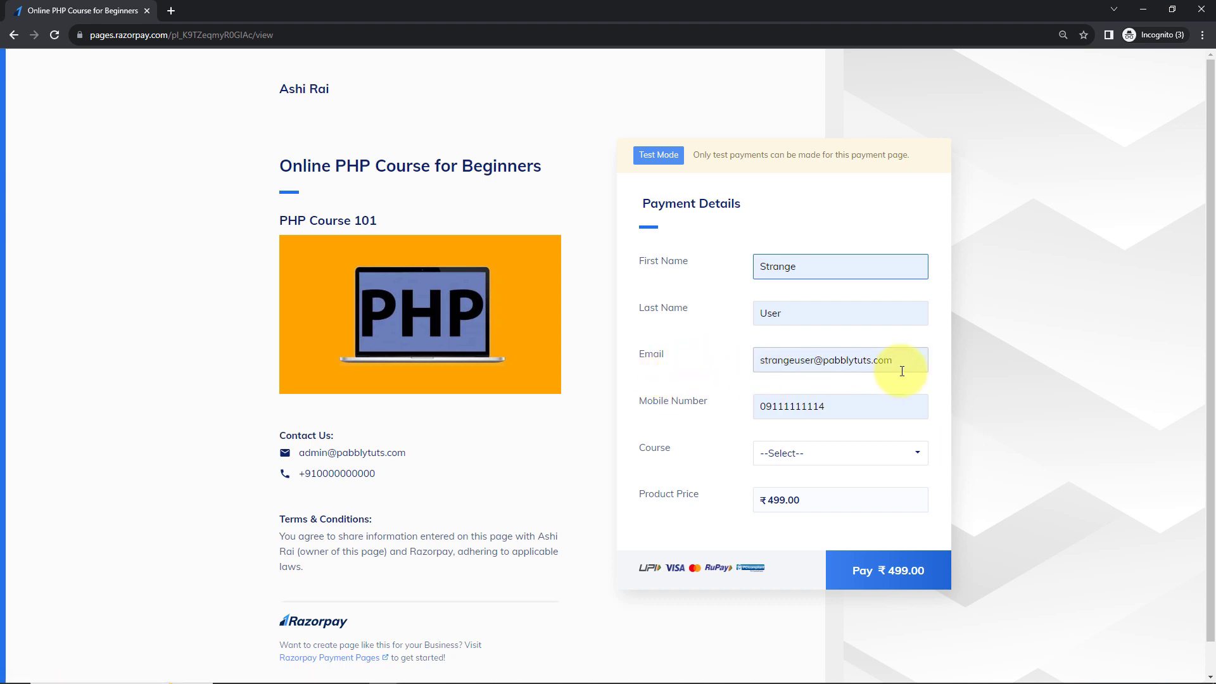
left_click(767, 406)
key("BackSpace")
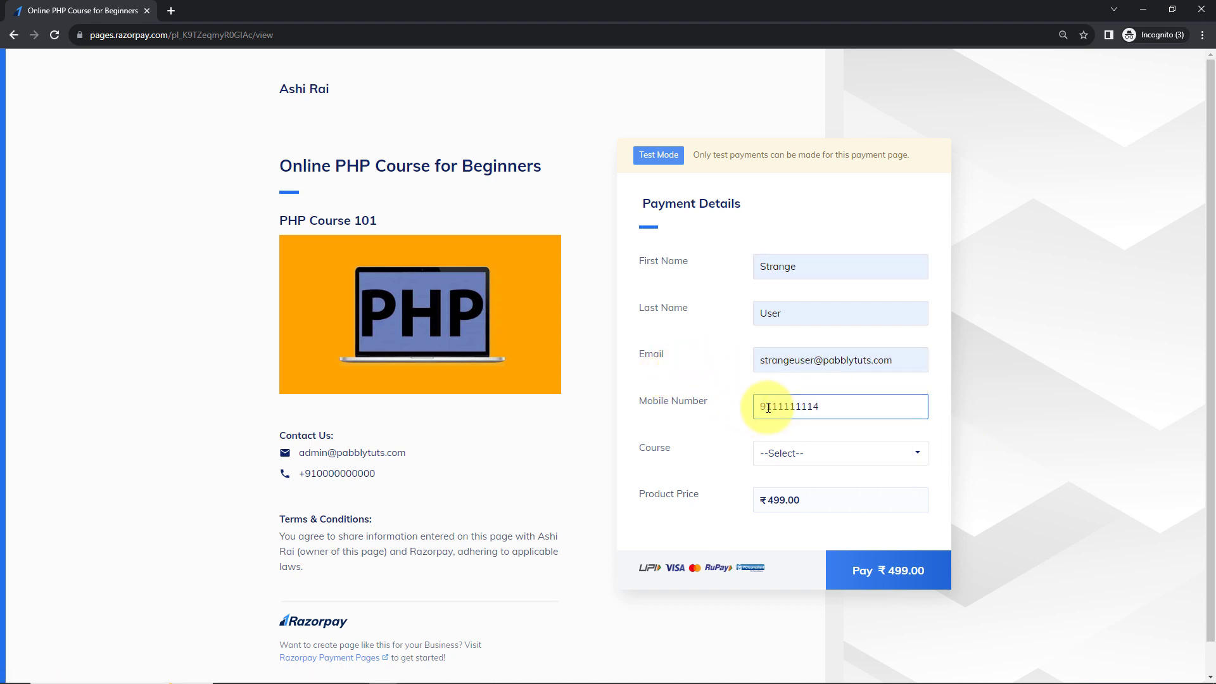
type("+91")
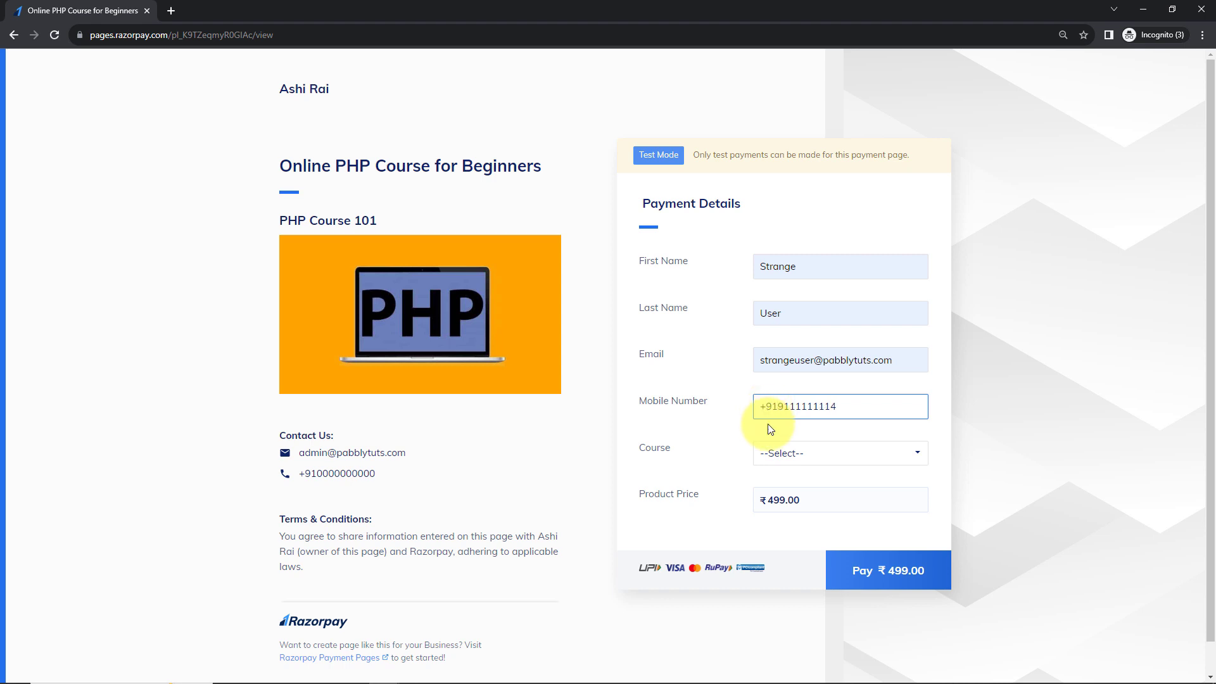
left_click(778, 452)
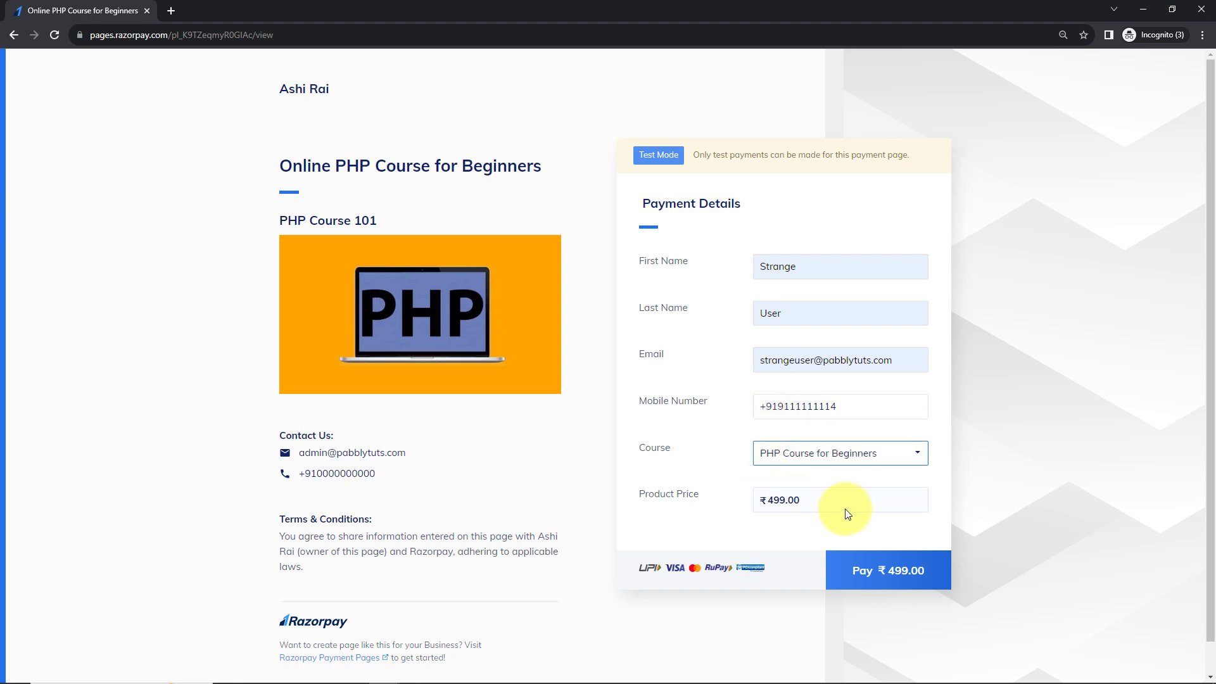
Pay ₹499 by card with the saved test card, without saving the card.
left_click(865, 579)
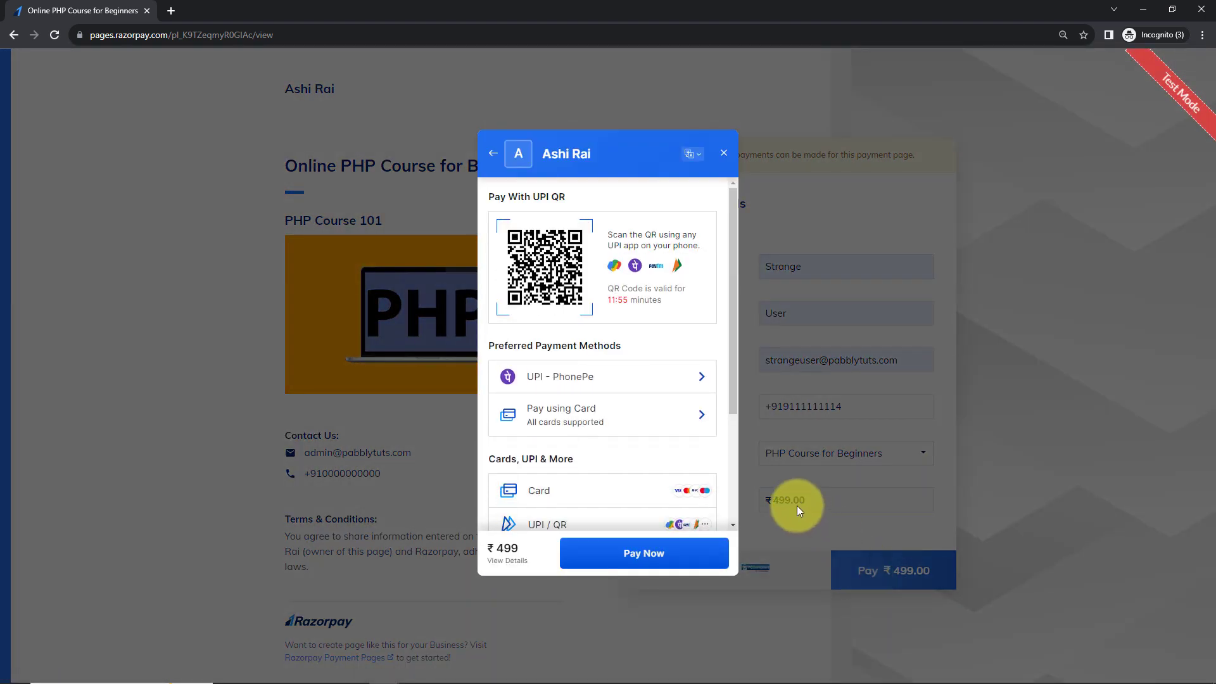
left_click(535, 500)
left_click(565, 243)
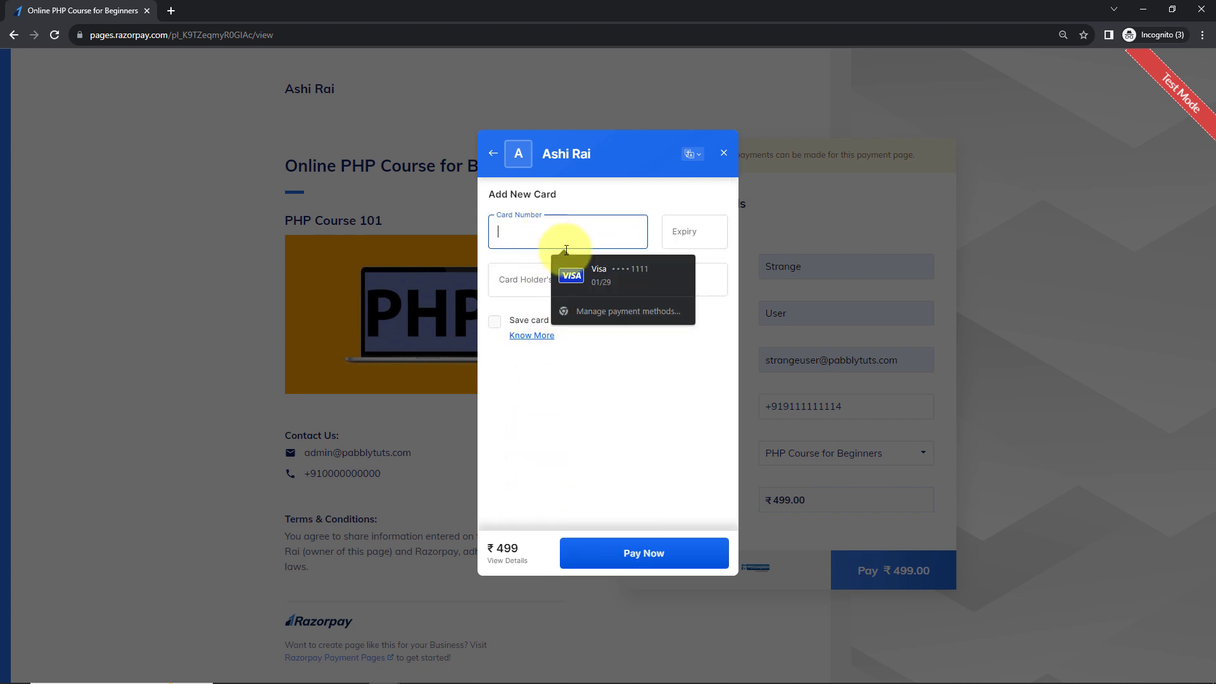
left_click(598, 271)
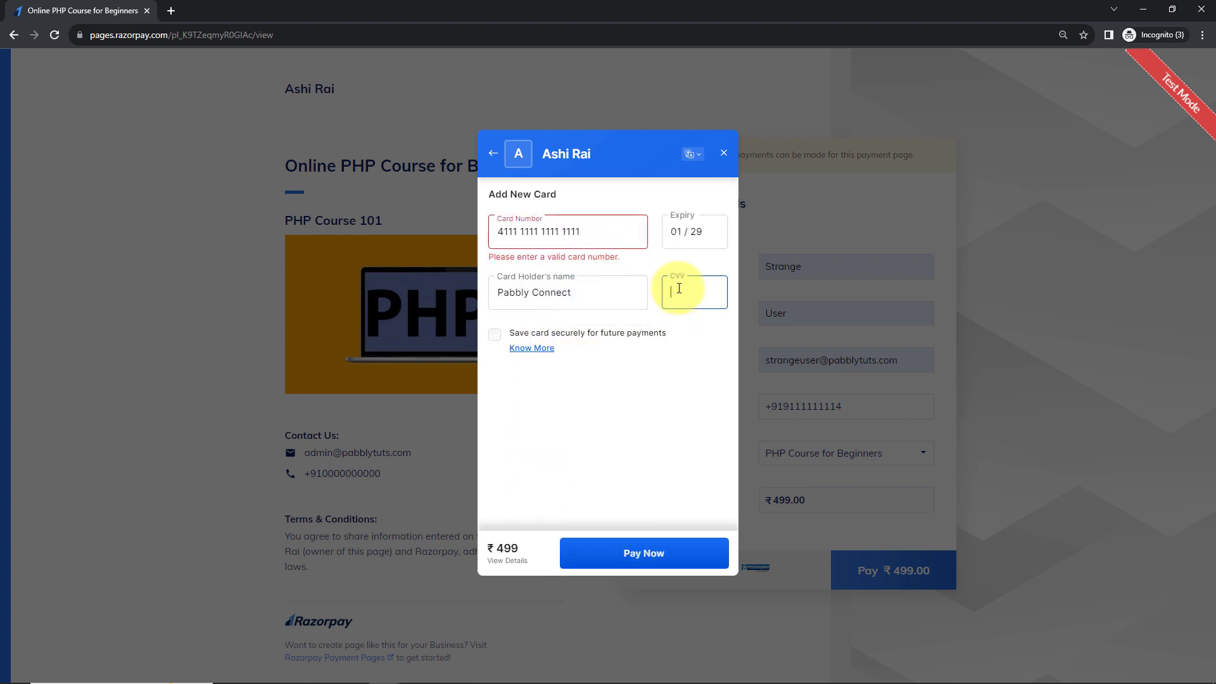
type("123")
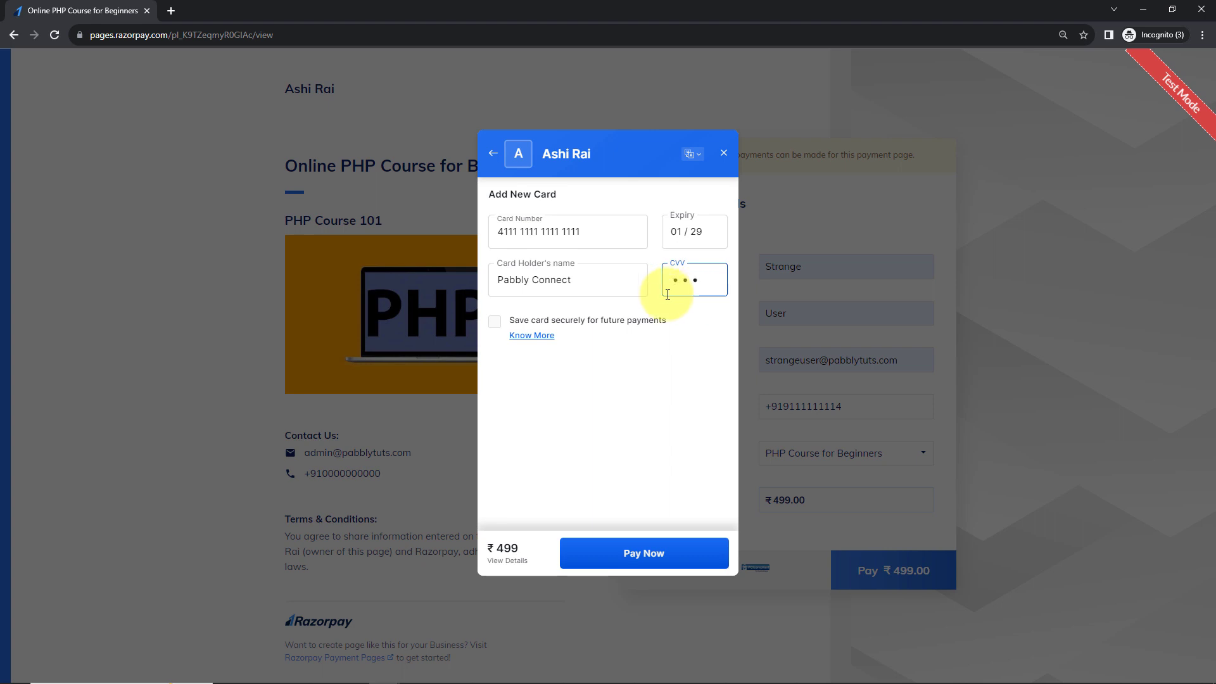
left_click(597, 555)
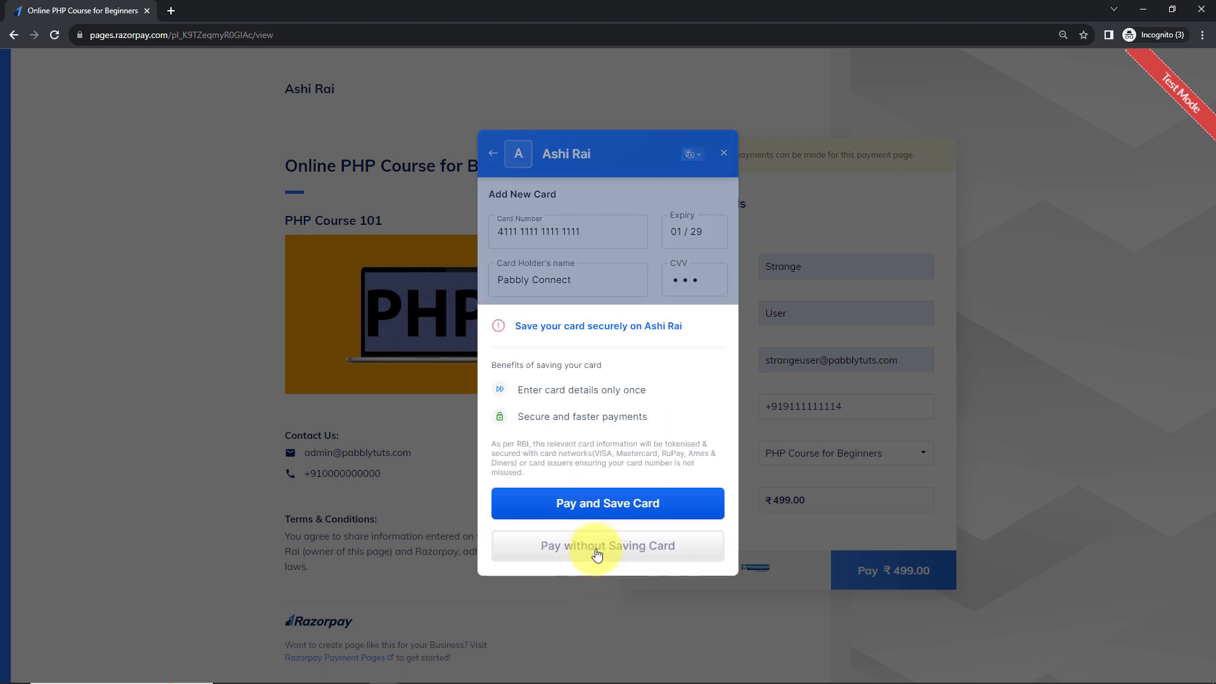
left_click(596, 551)
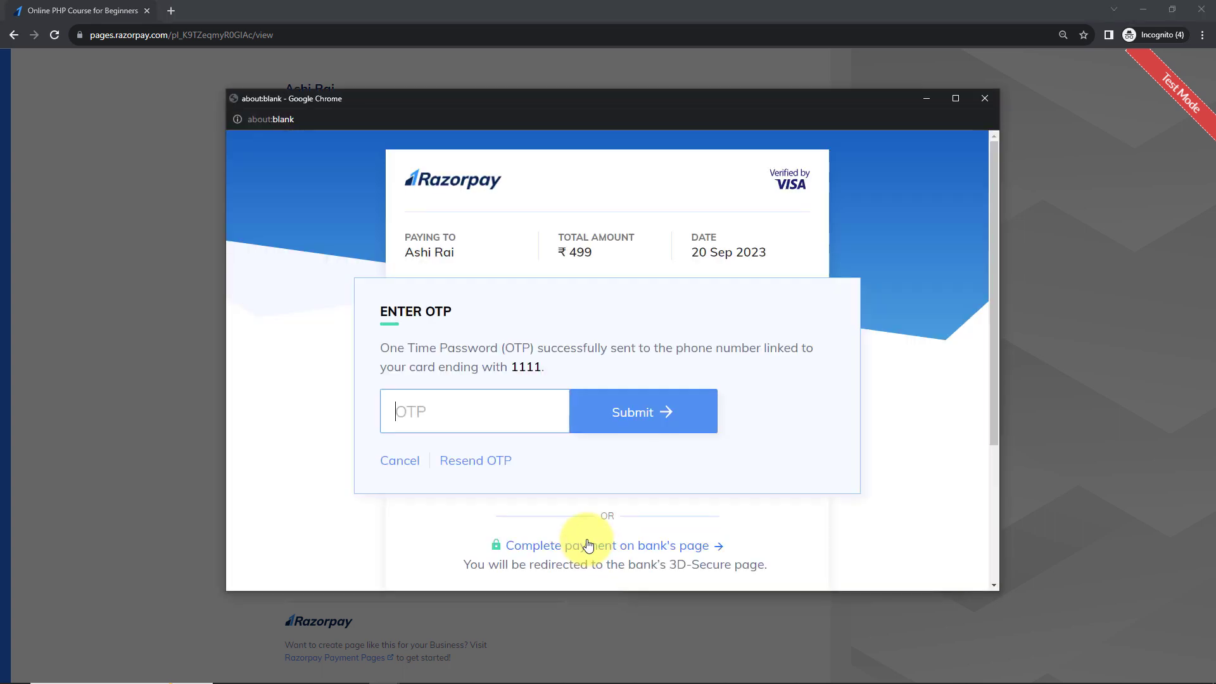
Submit the one-time password to complete the payment and minimize the window.
left_click(483, 412)
type("1234")
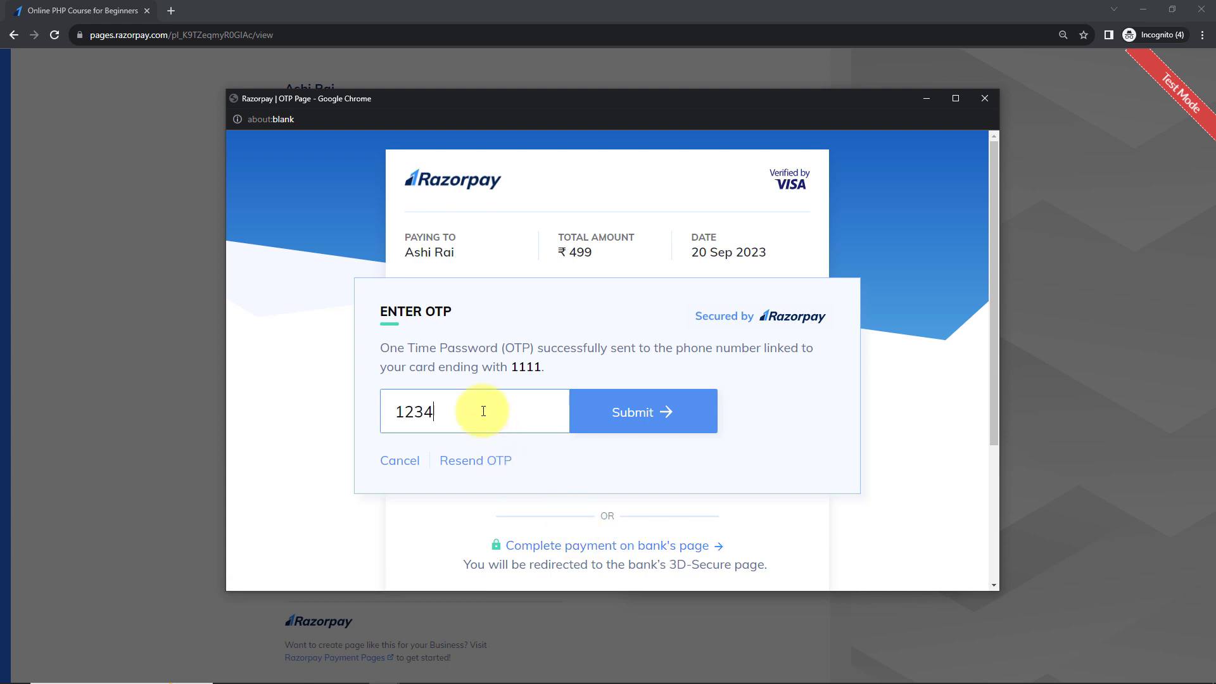
left_click(610, 412)
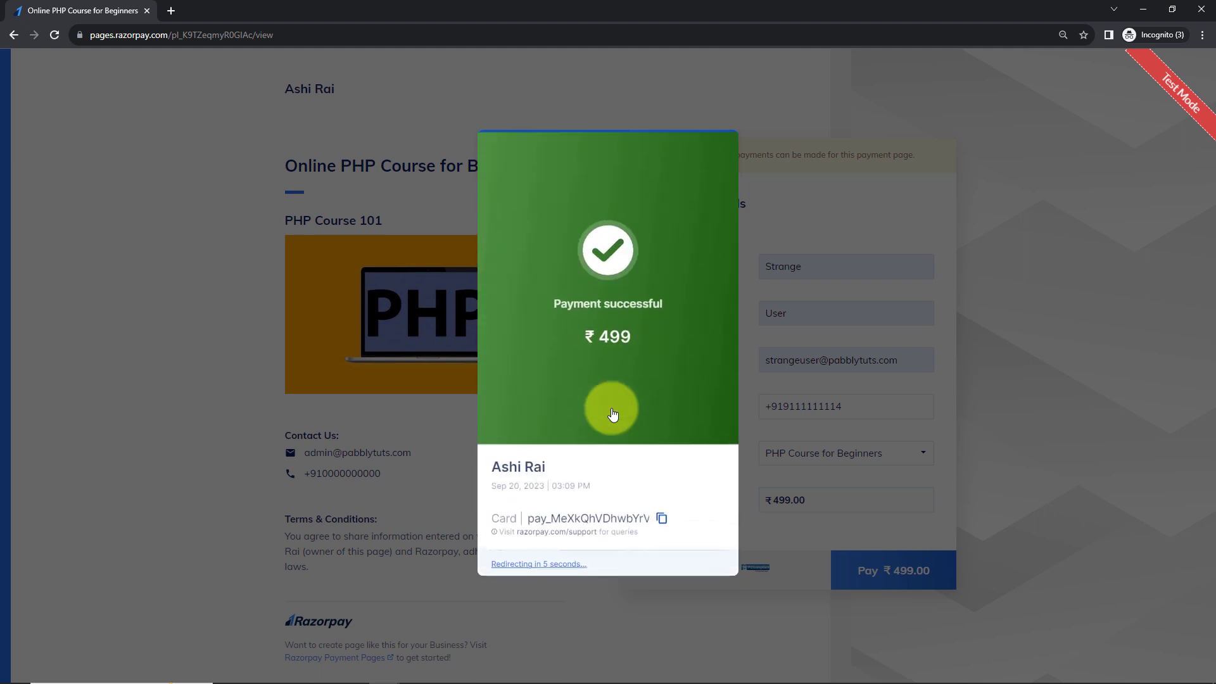
left_click(1139, 10)
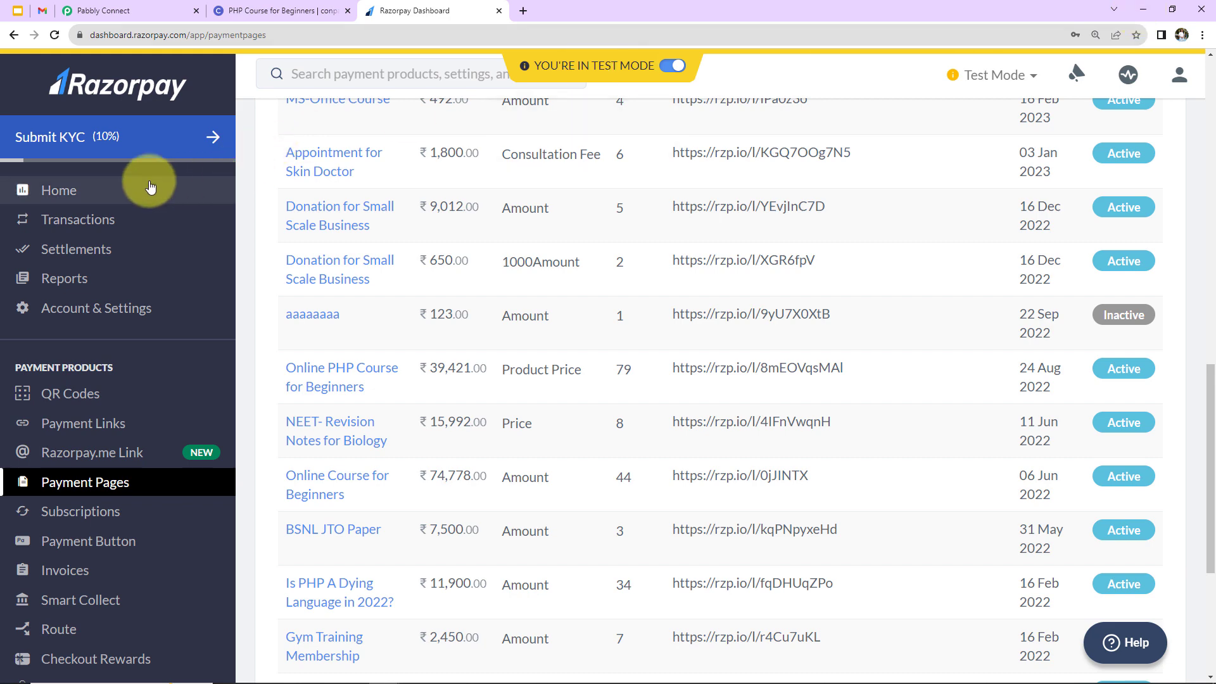
Open the new conpab email's Accept invitation link in an incognito window.
left_click(42, 11)
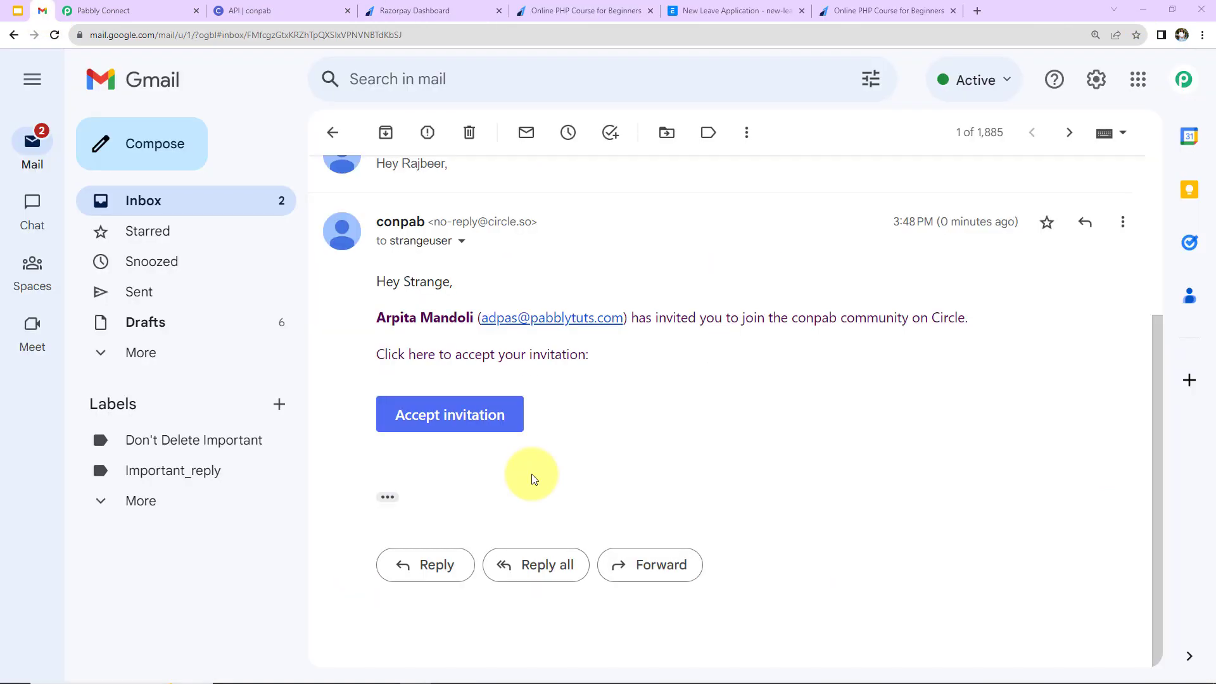
right_click(459, 418)
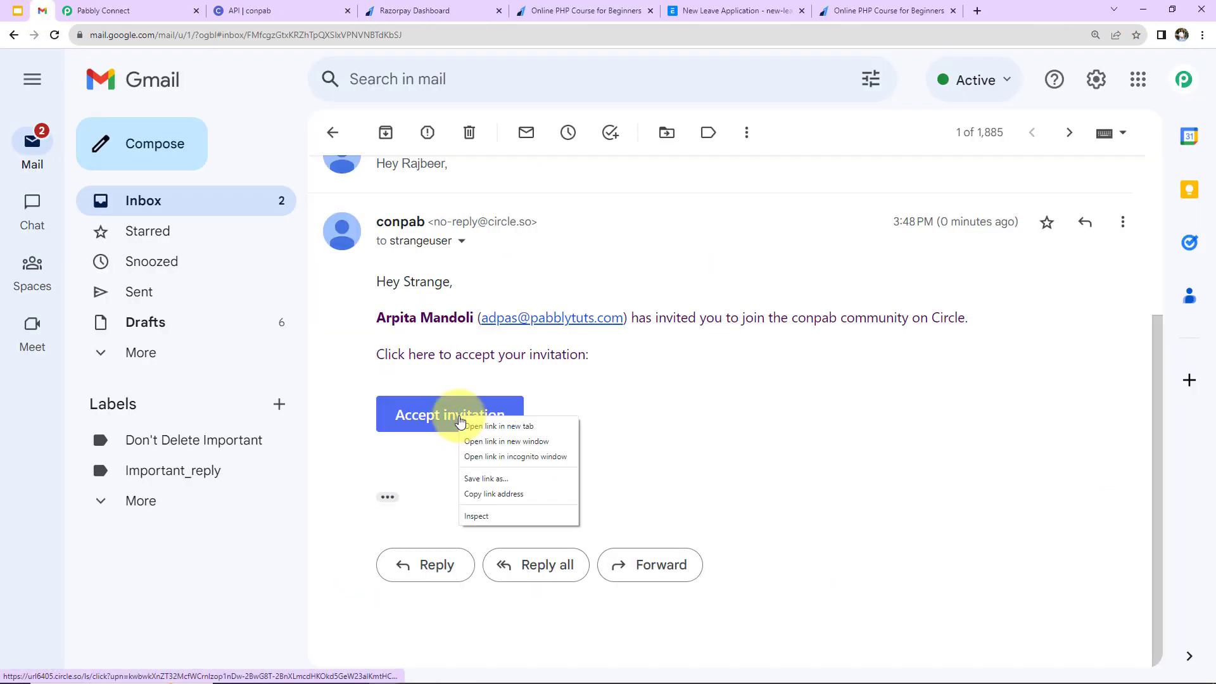
left_click(490, 457)
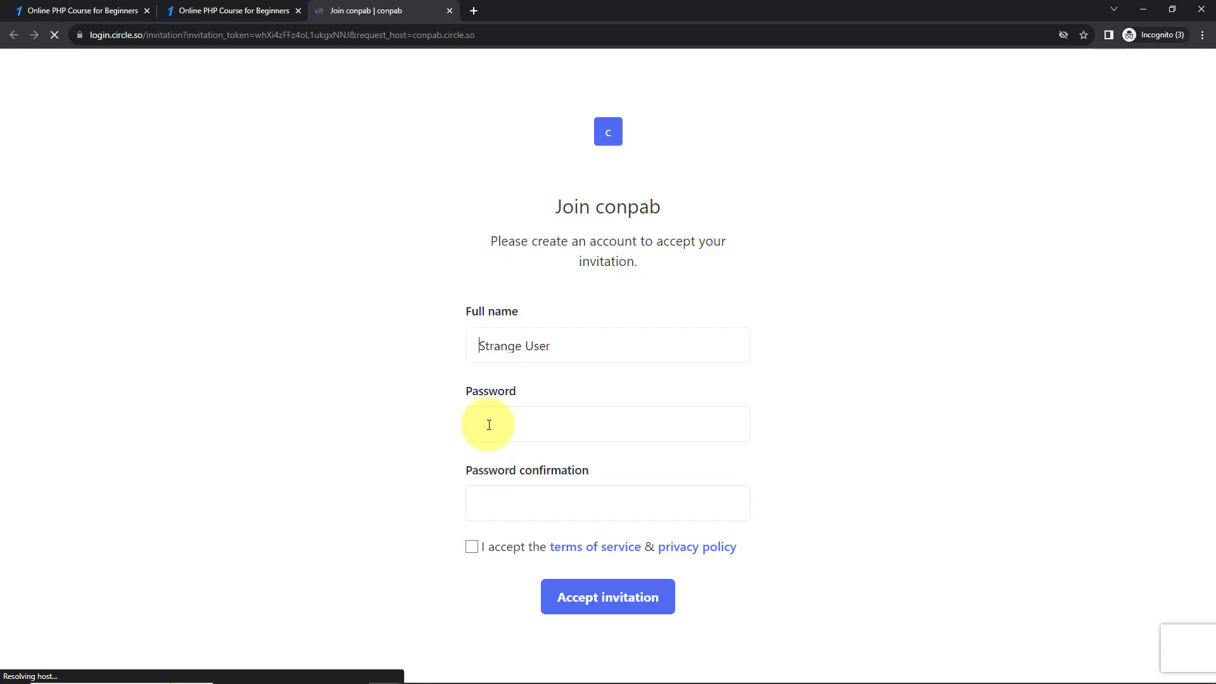
Enter and confirm the password, agree to the terms, and accept the conpab invitation.
left_click(488, 423)
key("ctrl+v")
left_click(504, 497)
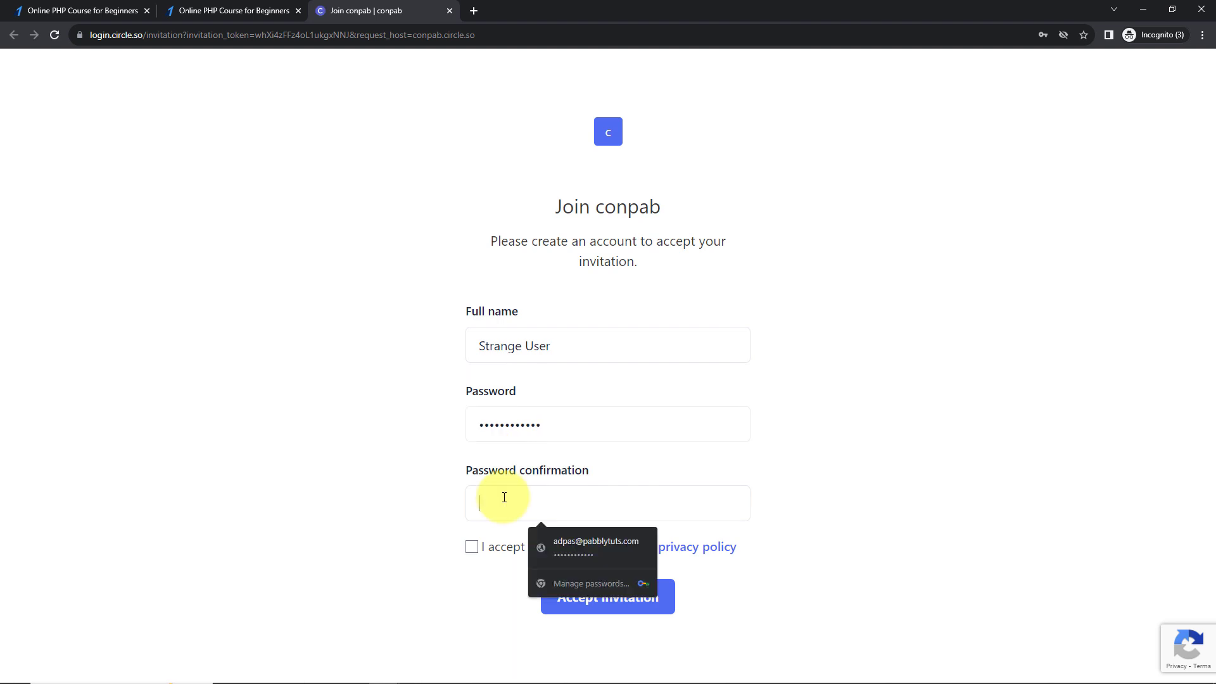
key("ctrl+v")
left_click(472, 547)
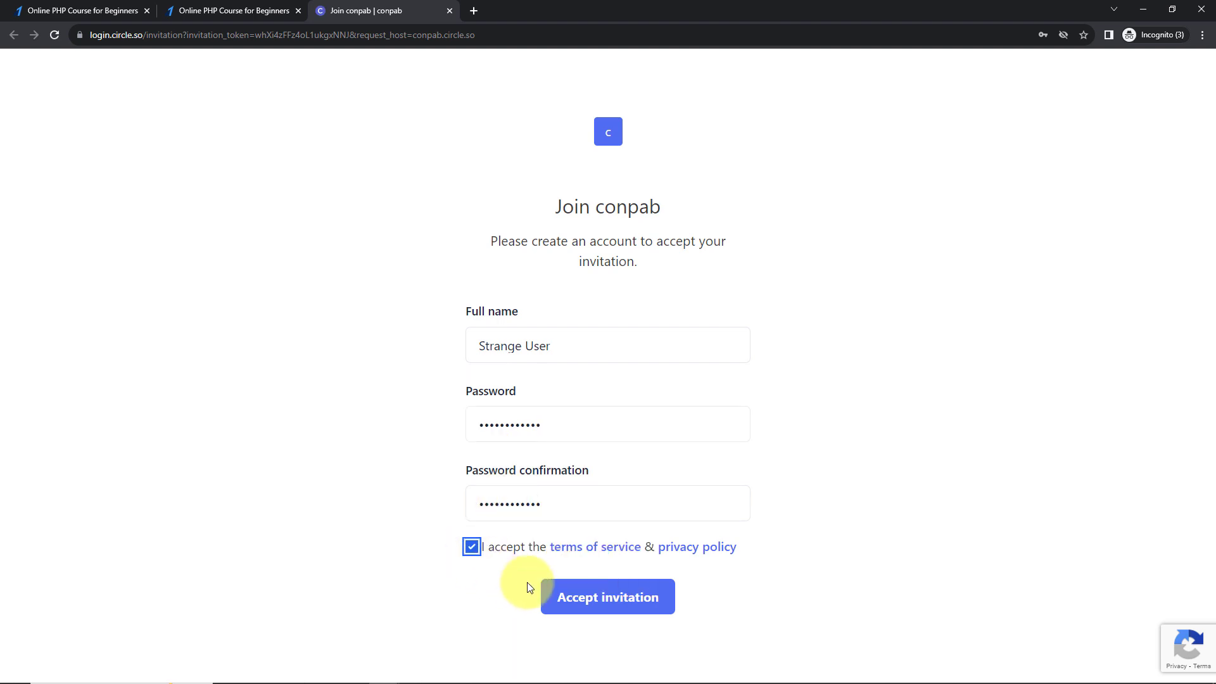
left_click(593, 601)
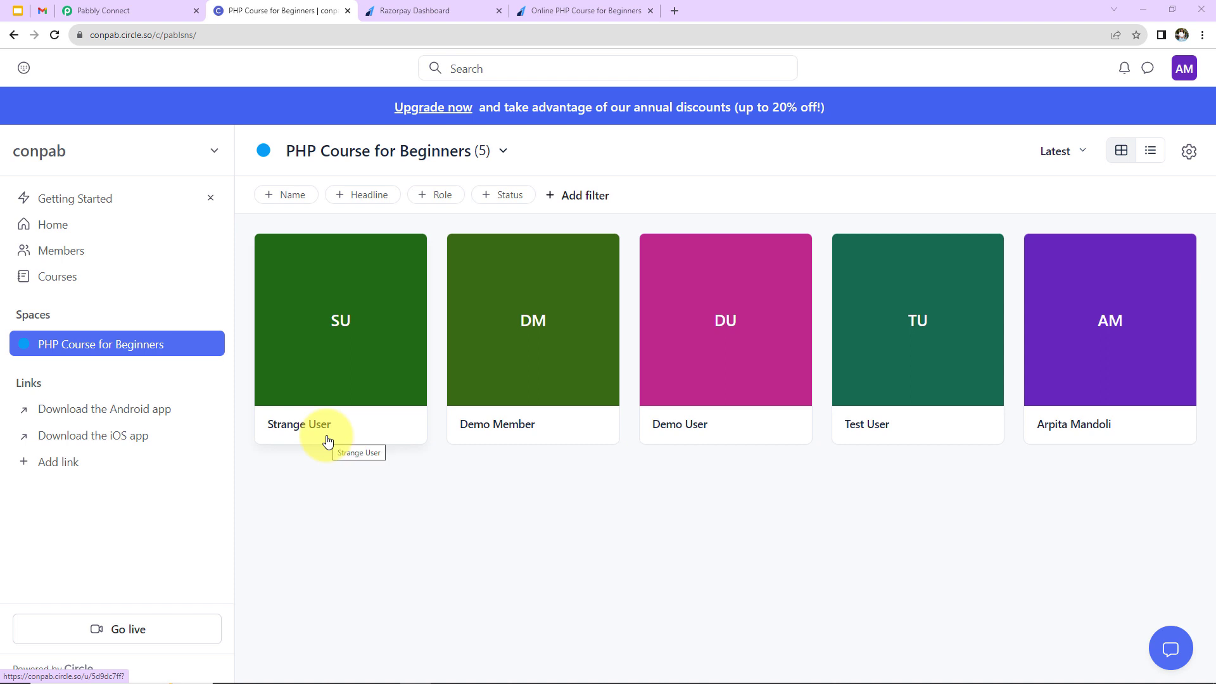
Collapse the Razorpay Payment Captured trigger and Circle Invite Member steps in the Pabbly Connect workflow.
left_click(156, 13)
scroll(445, 415, "up", 10)
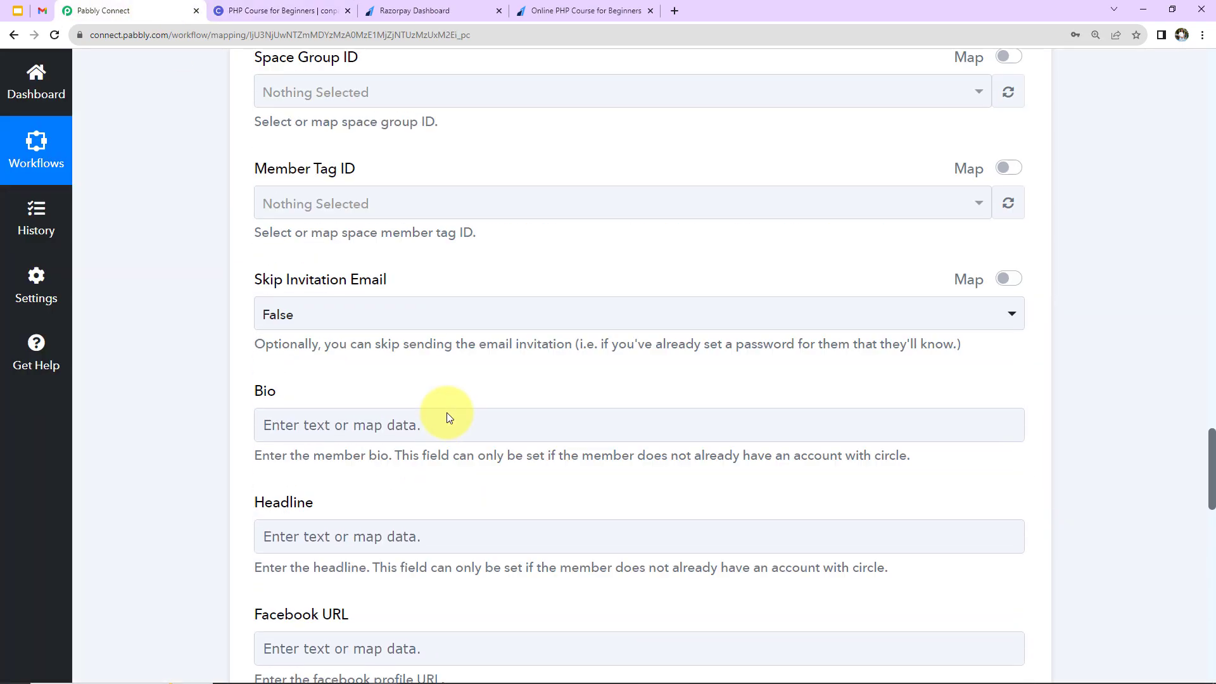
scroll(446, 418, "up", 15)
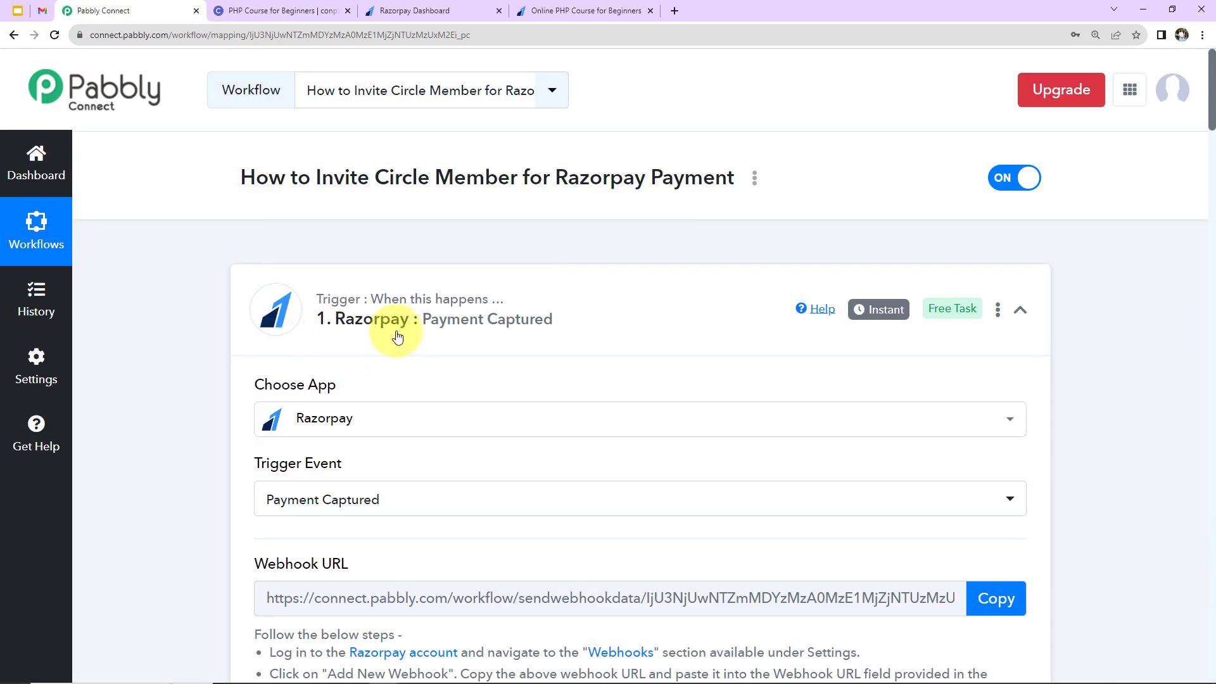
left_click(1020, 312)
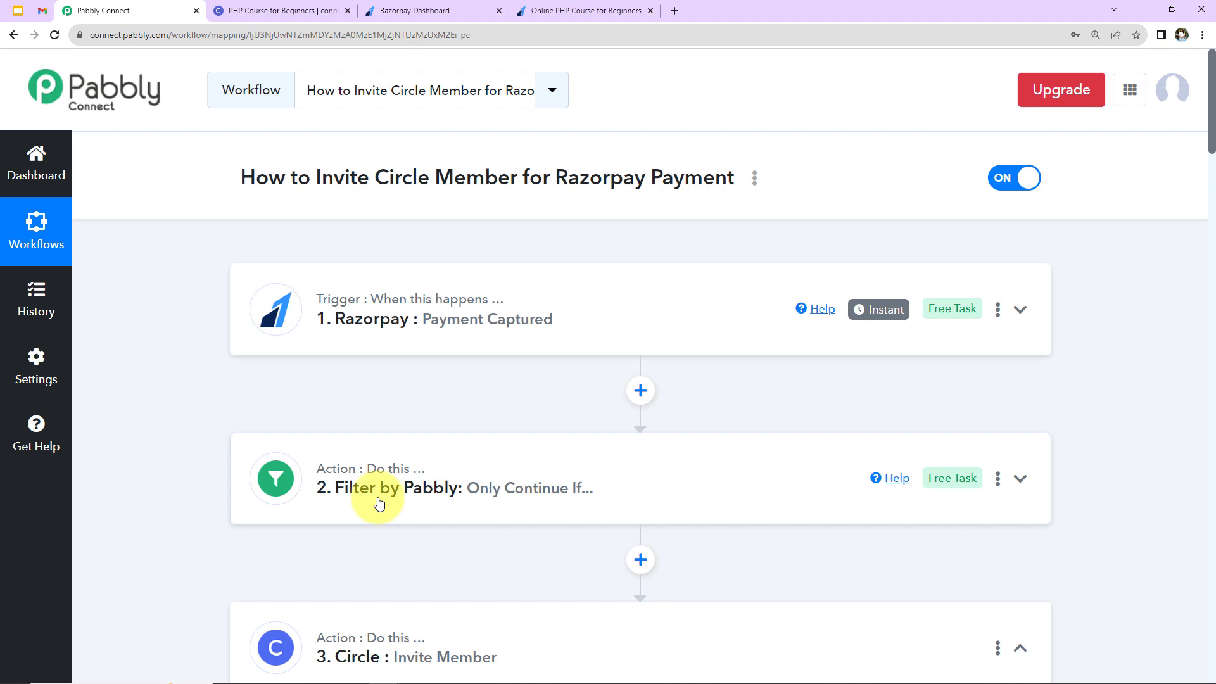
scroll(1029, 497, "down", 2)
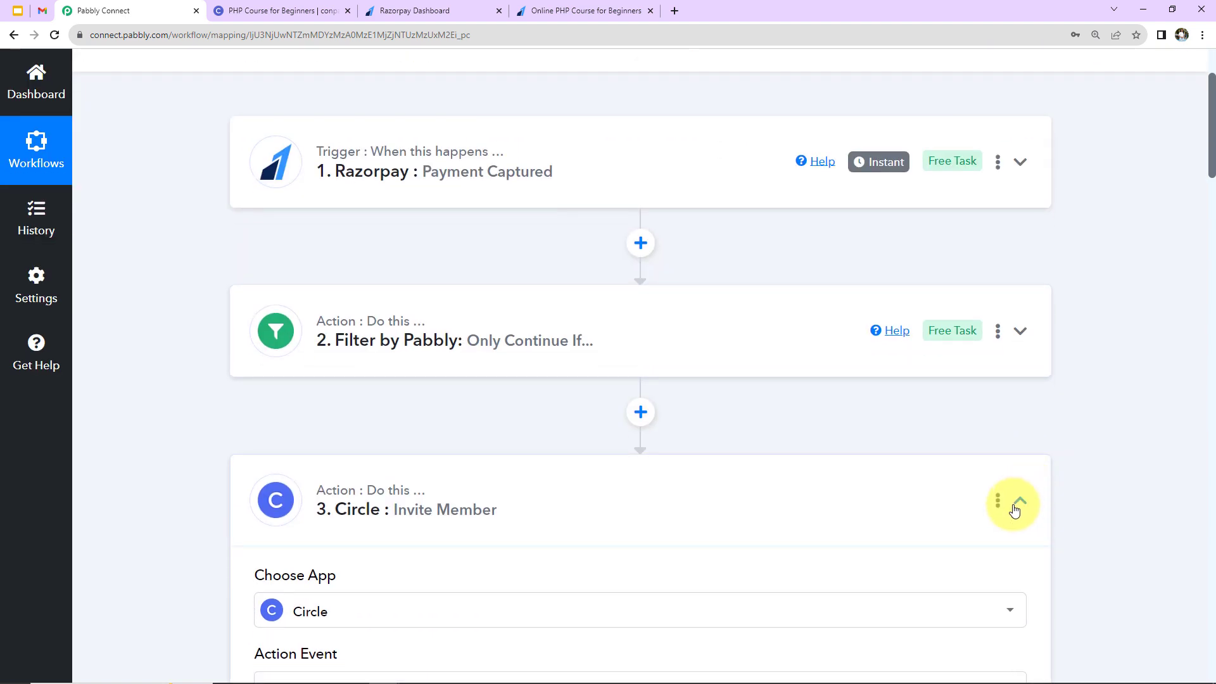
left_click(1016, 507)
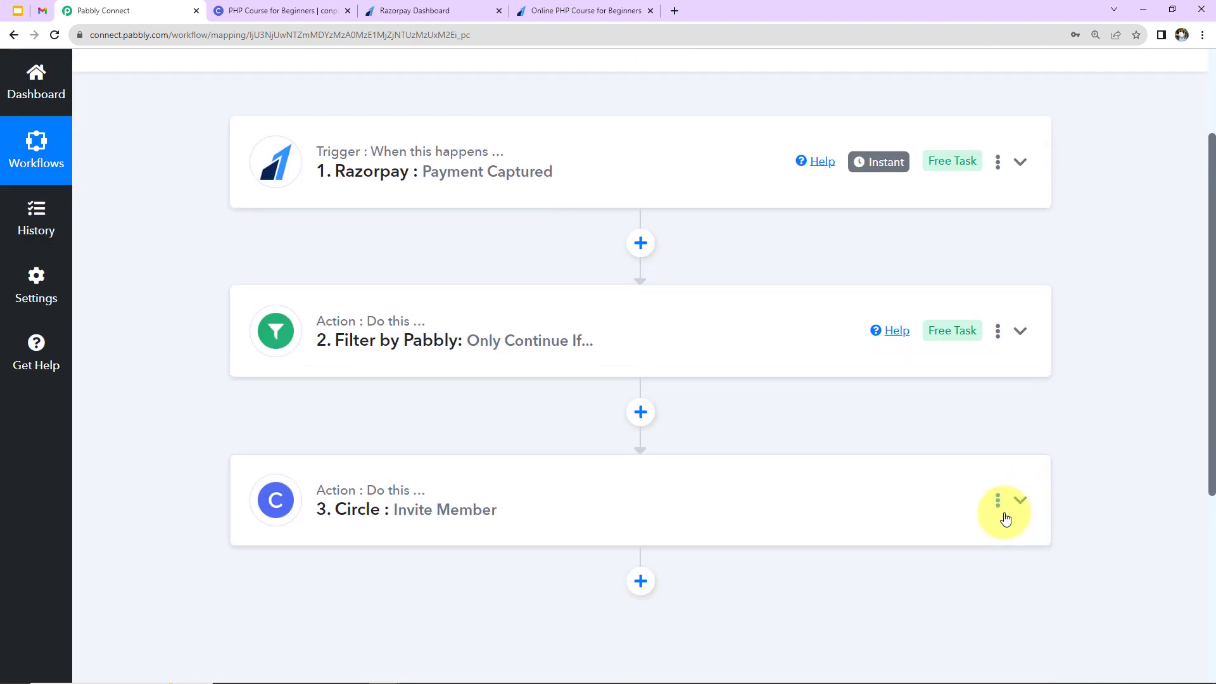